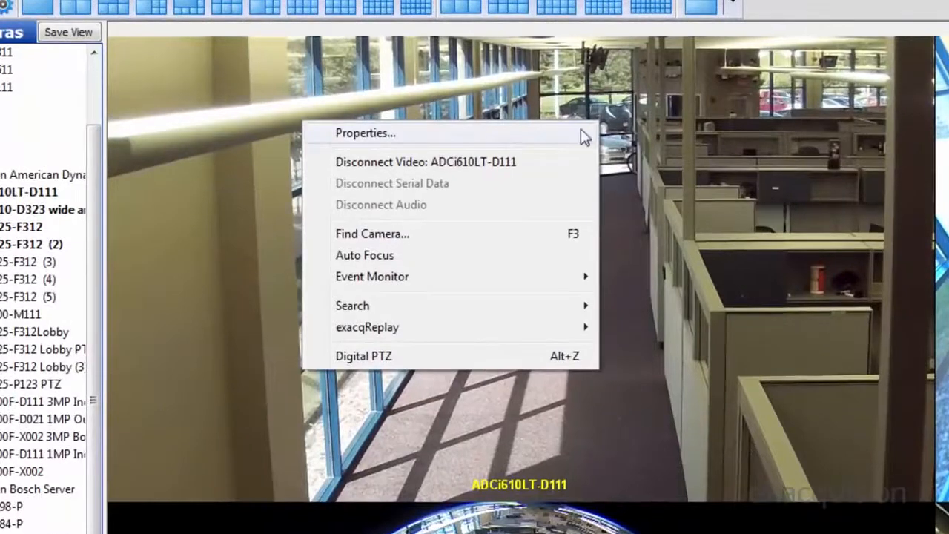
Search for cameras matching "adci825" for the ADCi610LT-D111 video panel and browse the results without connecting one
click(561, 230)
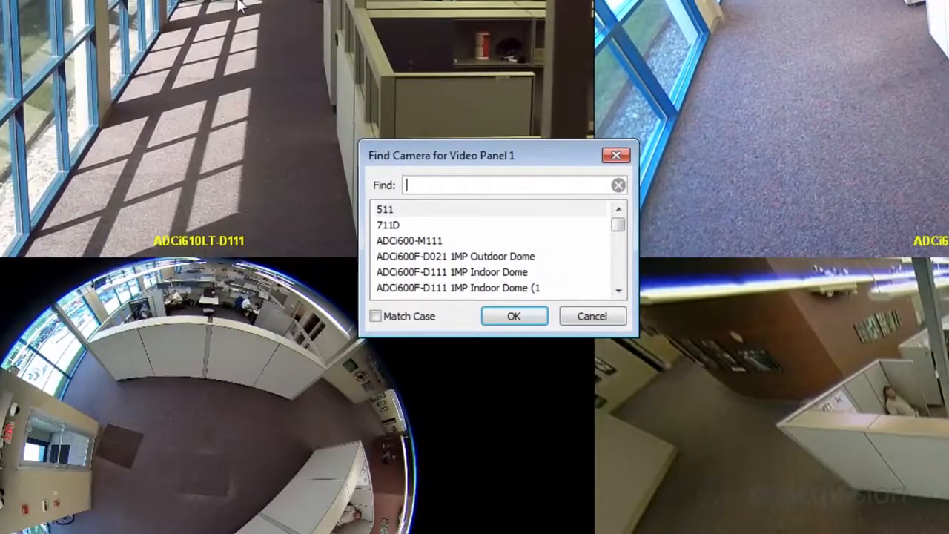
text(adc)
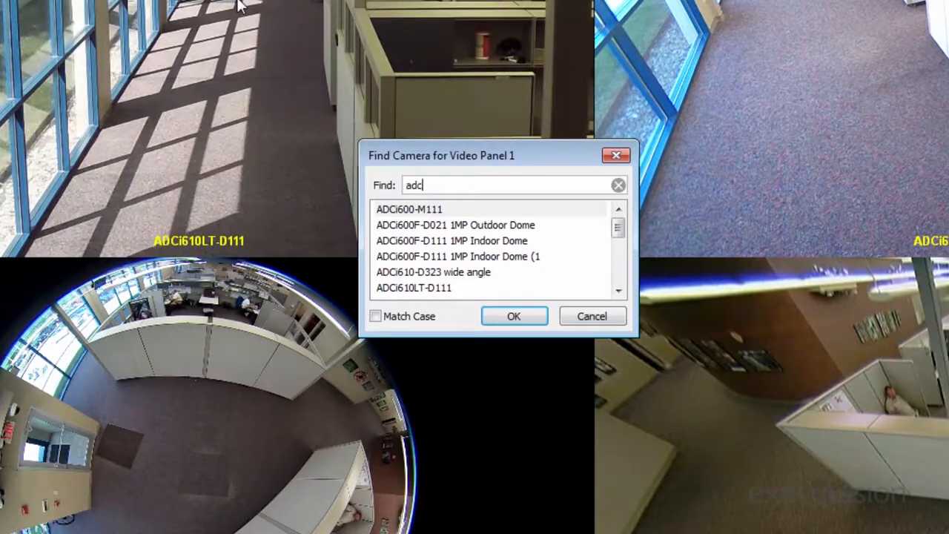
text(i825)
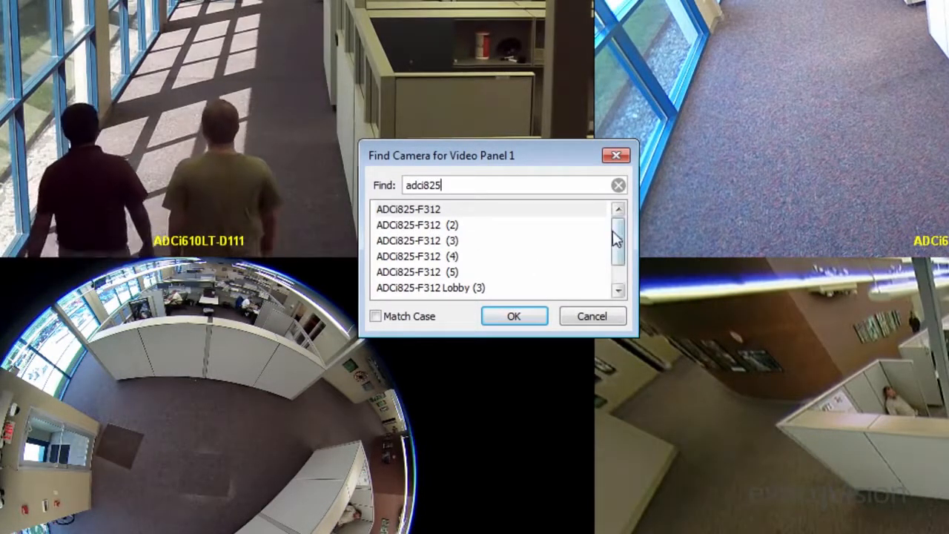
drag(621, 245, 625, 254)
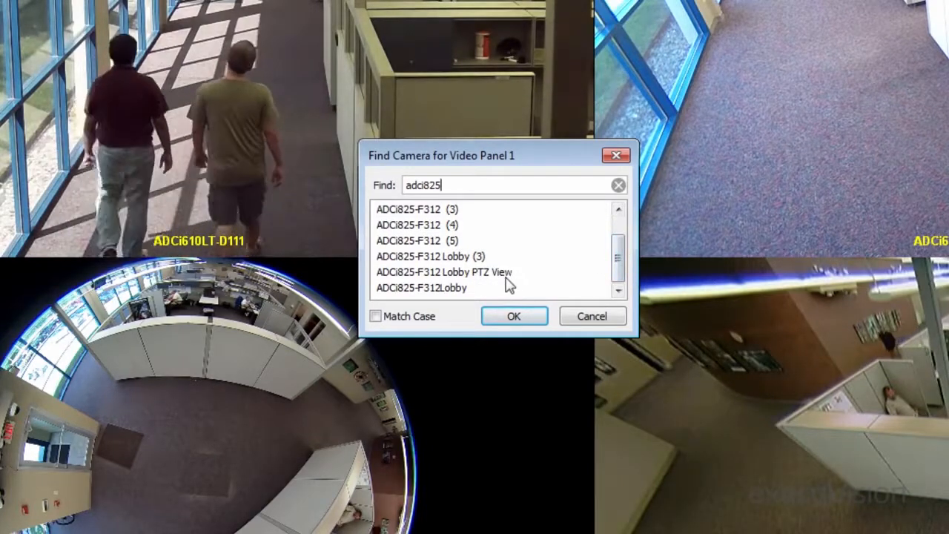
click(580, 316)
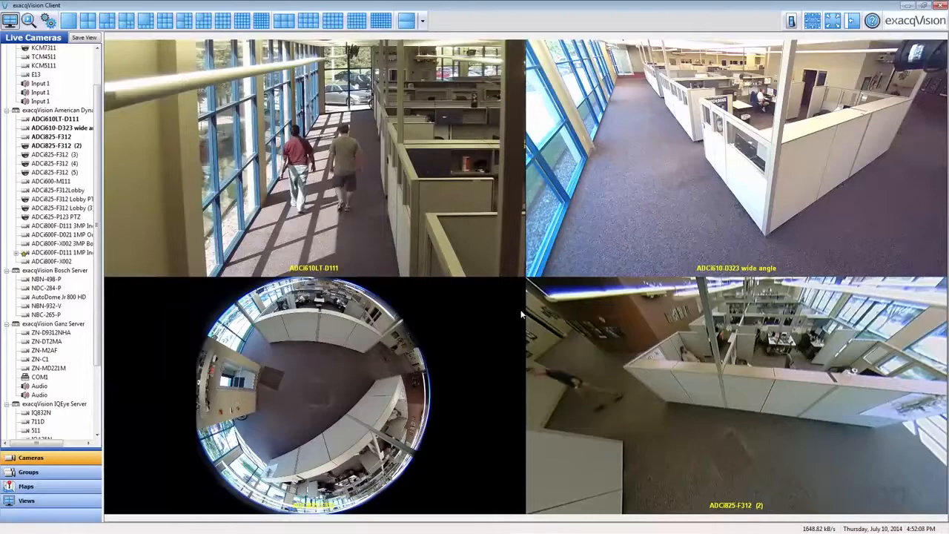
Steer the ADCi825-F312 (2) camera view toward the windows beside the cubicle wall
click(670, 341)
click(633, 411)
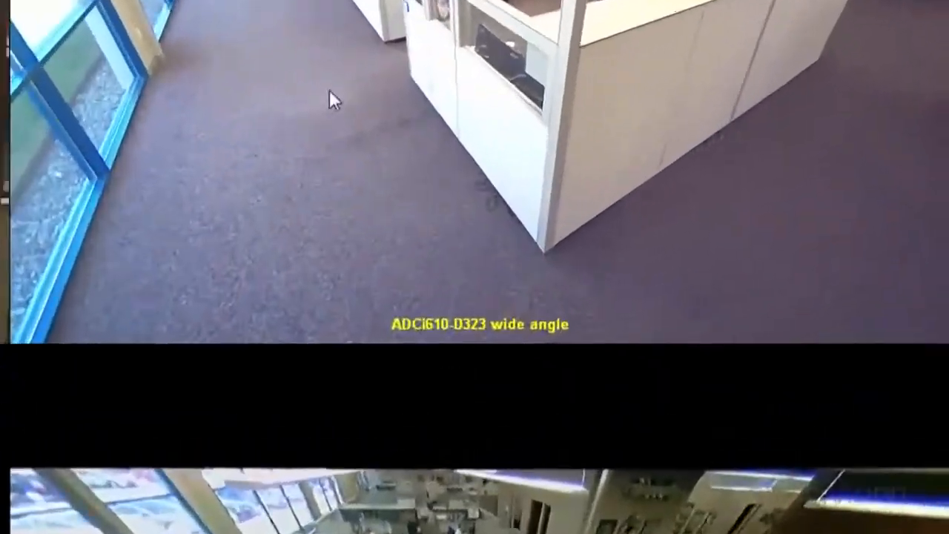
Enable Digital PTZ on the ADCi610-D323 wide angle video and zoom in on the desk area behind the cubicle partition
right_click(656, 161)
click(378, 370)
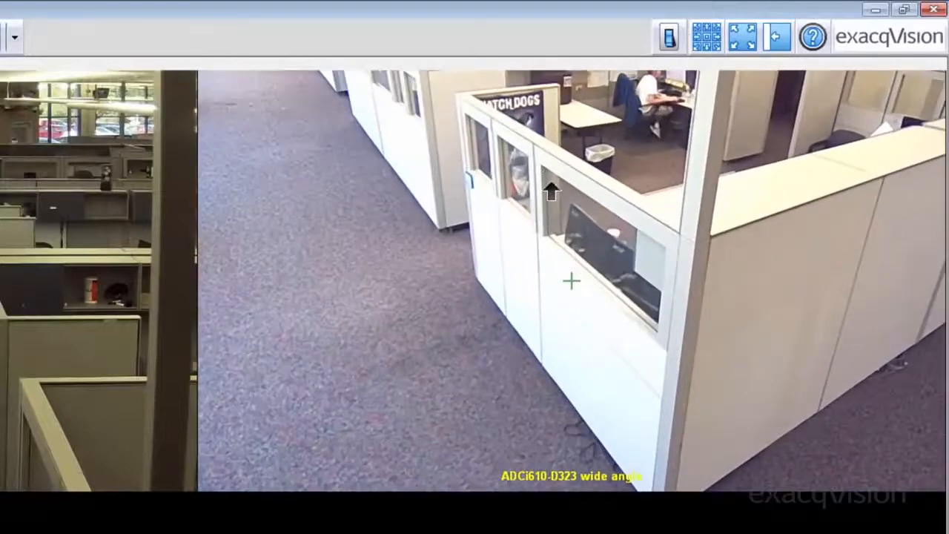
drag(551, 191, 551, 169)
scroll(548, 162, up, 3)
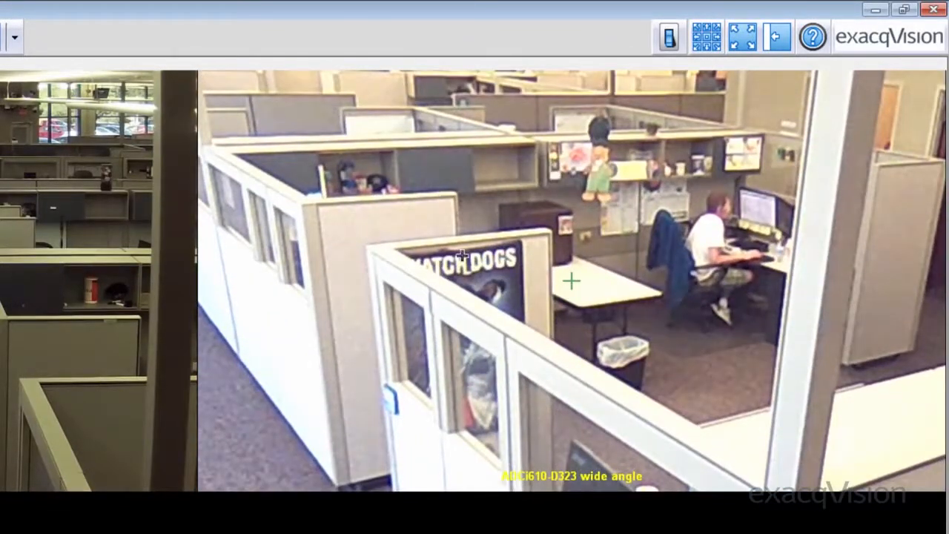
View the exacqReplay options for the ADCi610-D323 wide angle video without choosing one
right_click(444, 281)
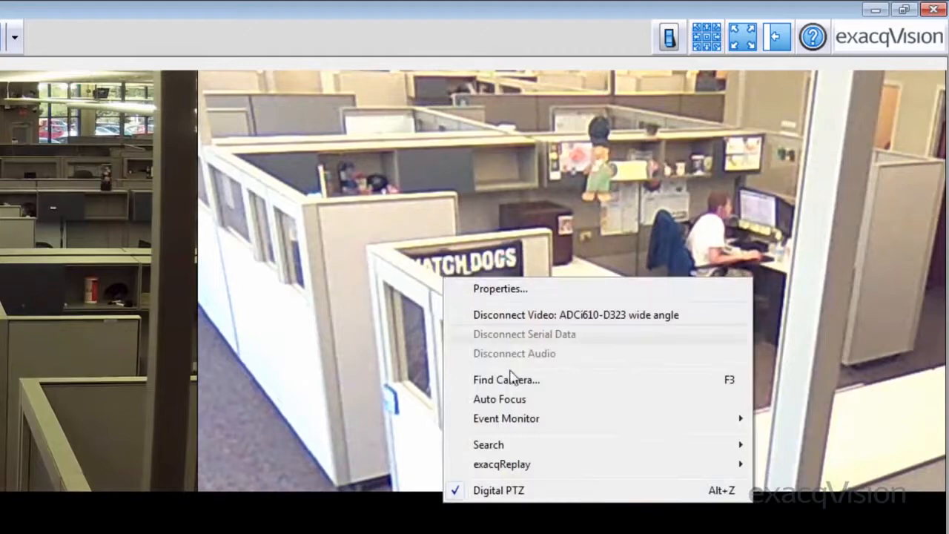
mouse_move(571, 464)
mouse_move(790, 464)
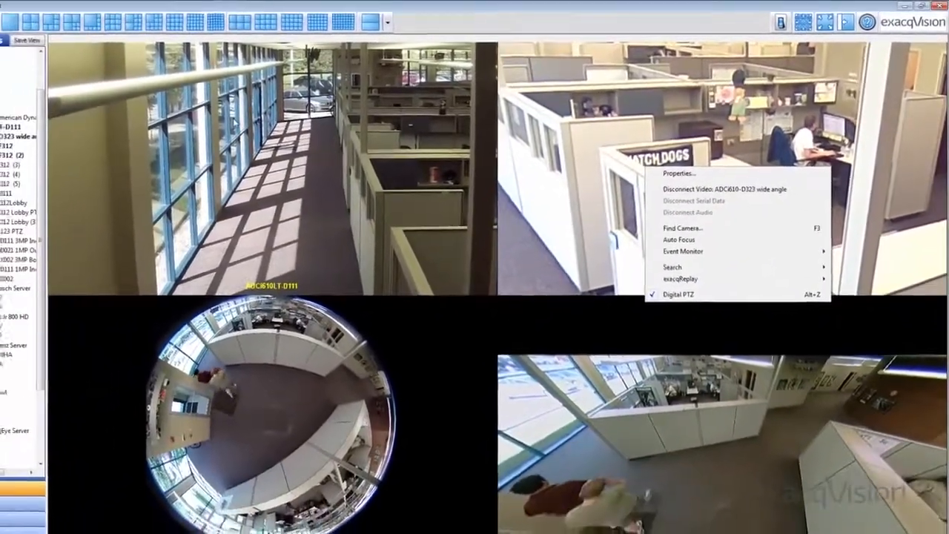
click(324, 148)
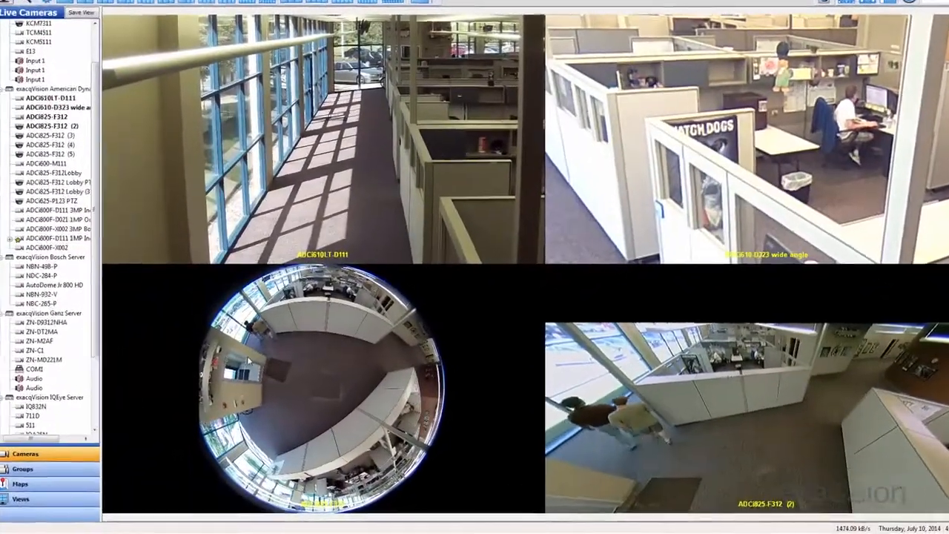
Set the fisheye mode of the ADCi825-F312 video to Dewarp
right_click(244, 363)
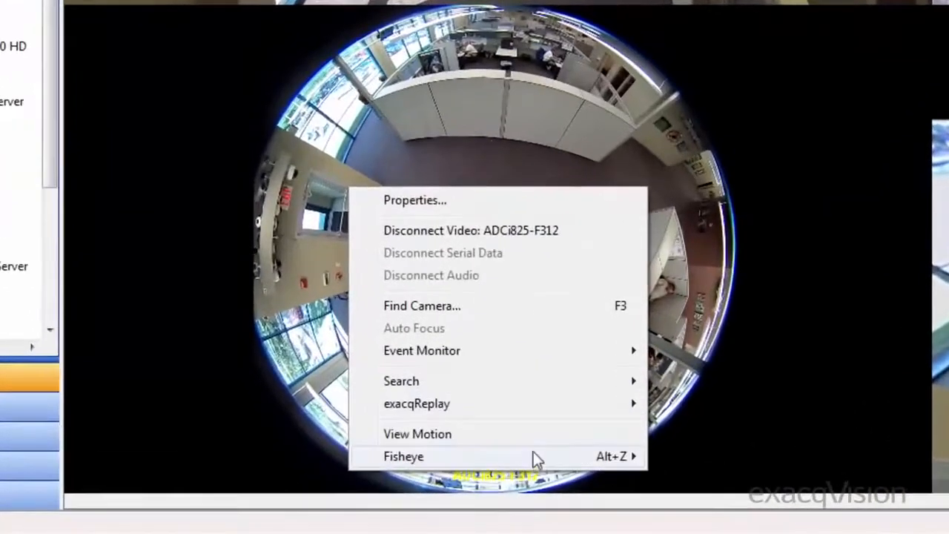
mouse_move(487, 466)
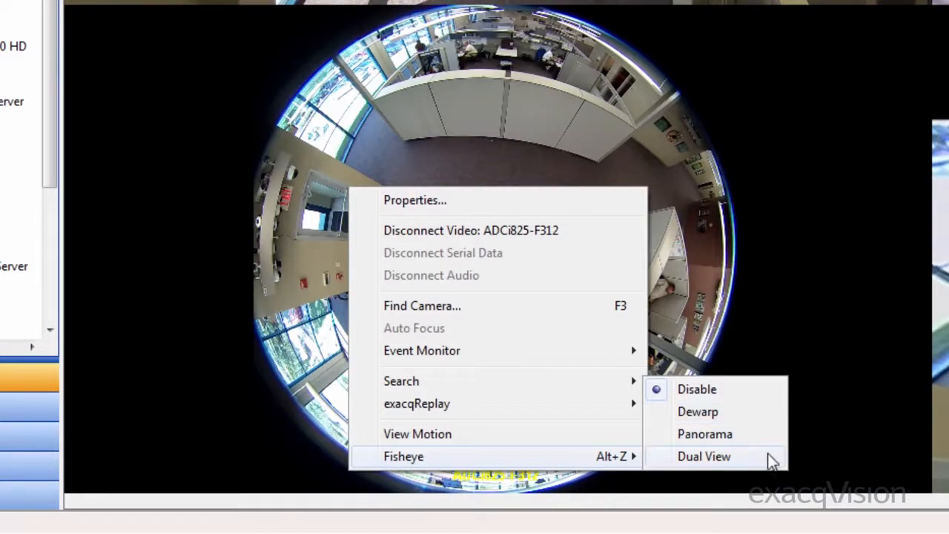
click(763, 417)
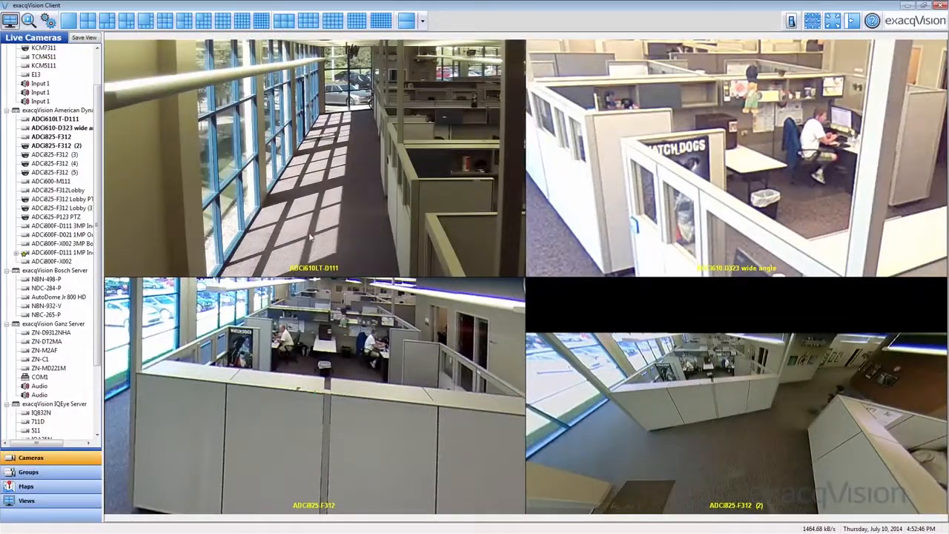
View the properties of the ADCi610LT-D111 camera and go to its setup page
right_click(199, 104)
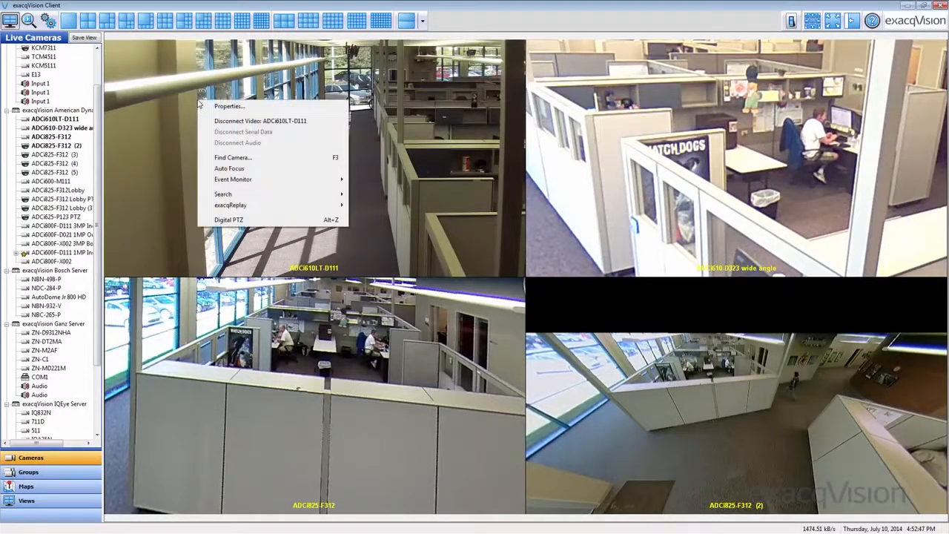
click(294, 109)
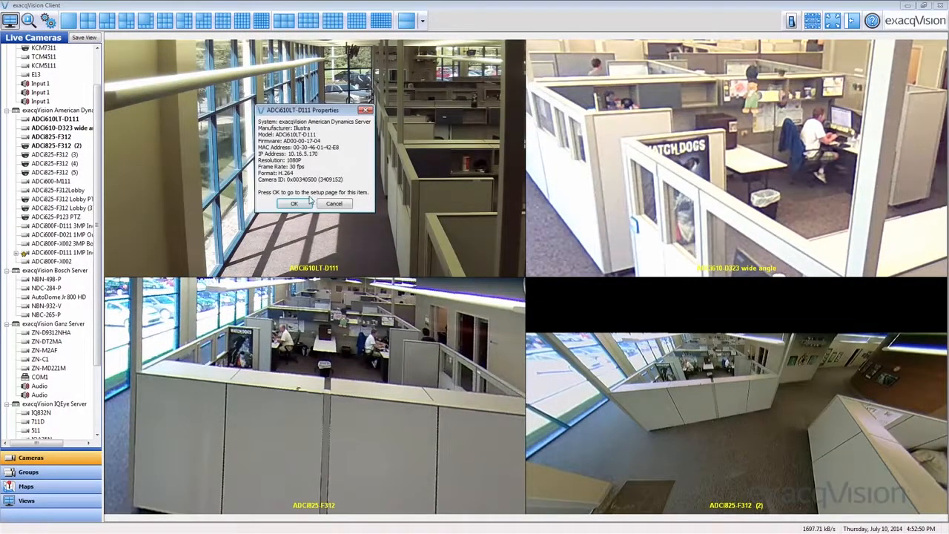
click(307, 202)
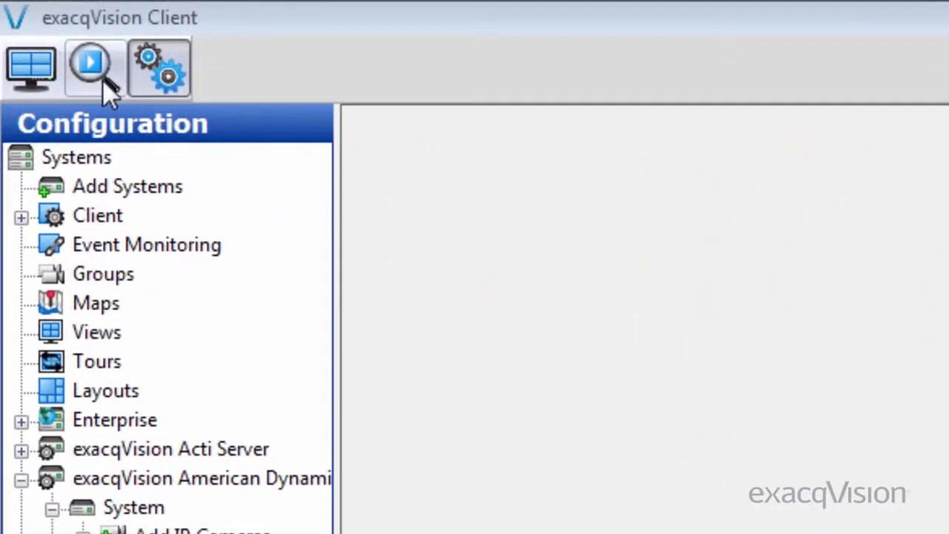
Switch to camera search, show the recorded footage as thumbnails, and return to timeline mode
click(101, 74)
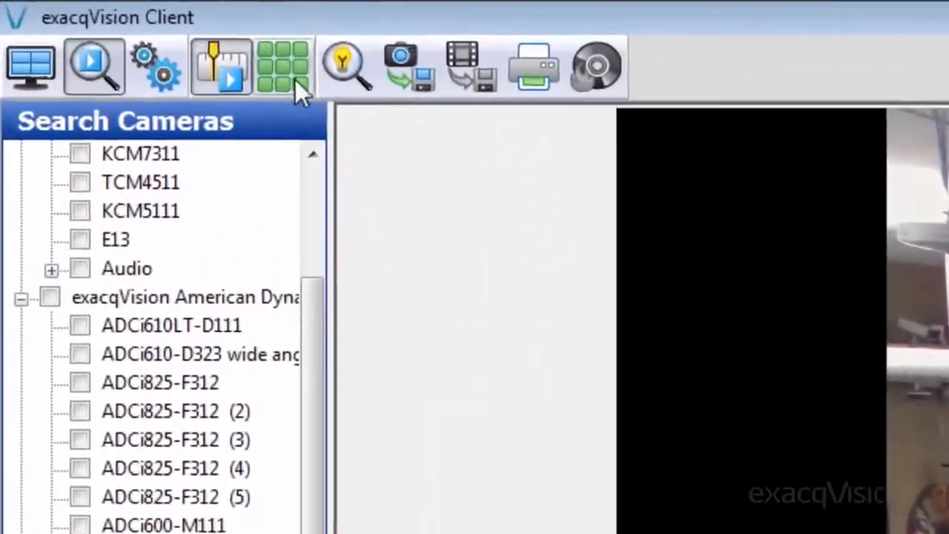
click(181, 45)
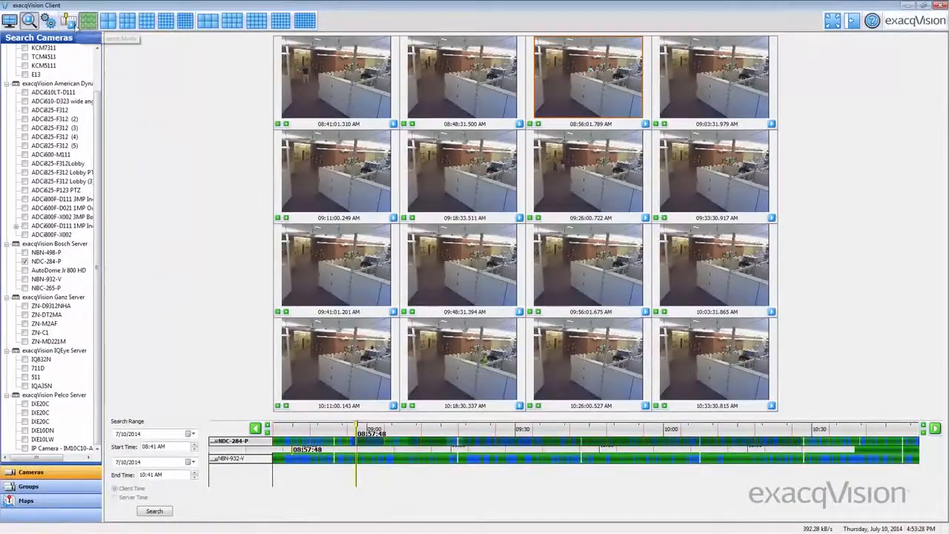
click(71, 22)
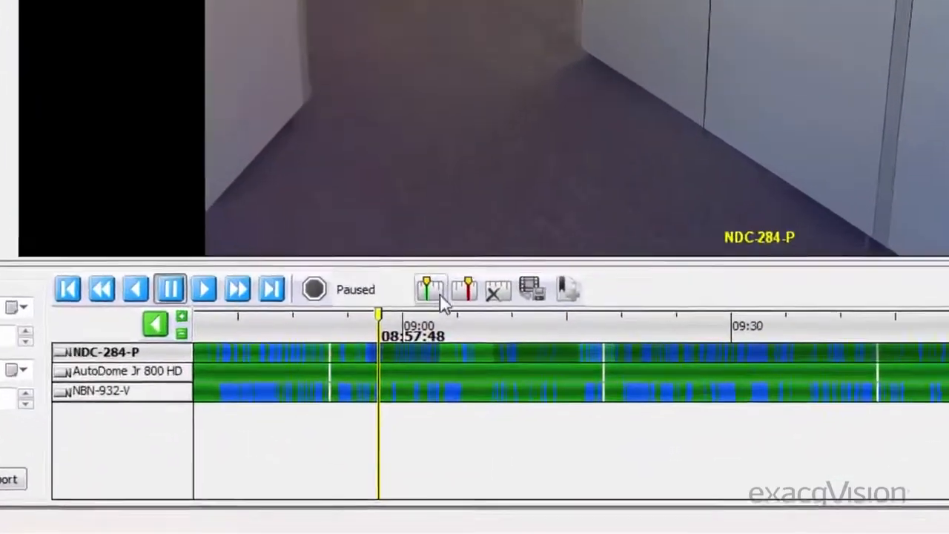
Mark a timeline range from 08:57:47 AM to 09:07:24 AM
click(440, 297)
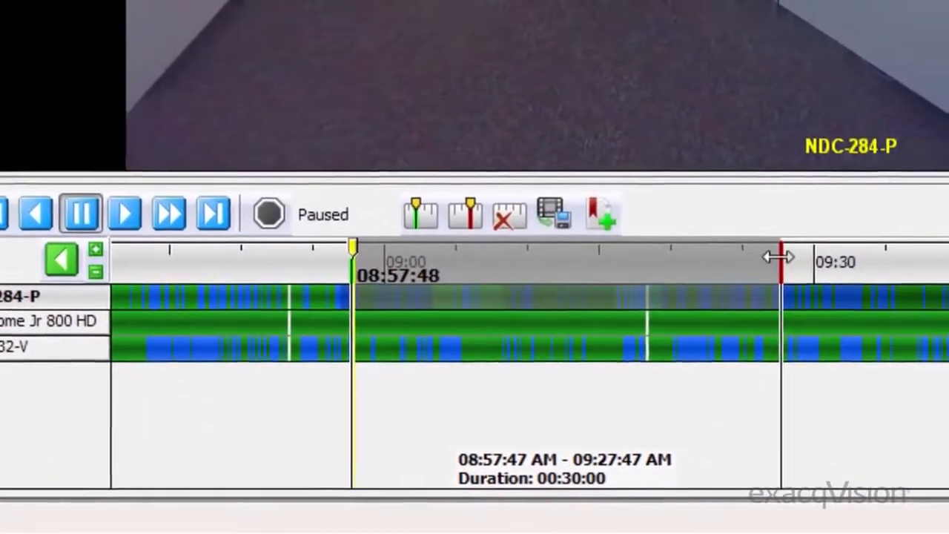
drag(779, 257, 486, 254)
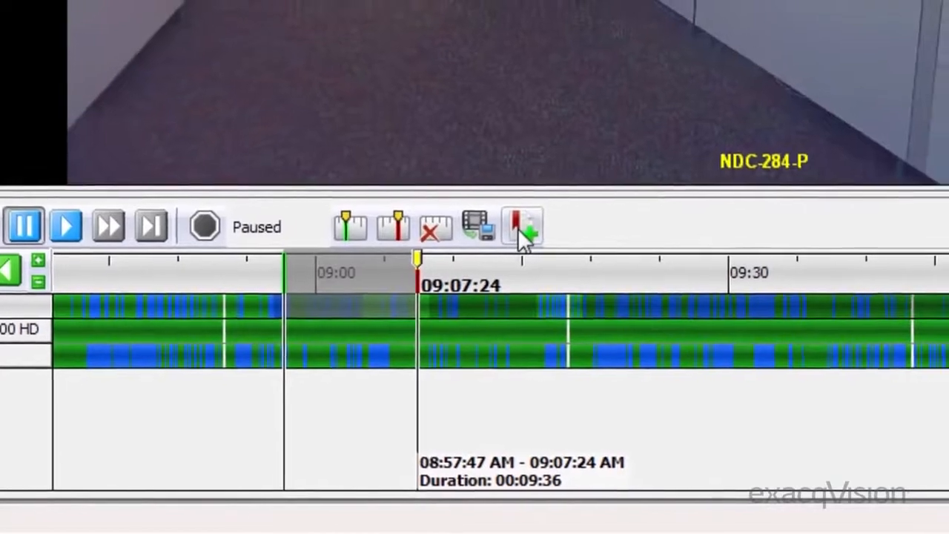
Start a new bookmark for the marked range and replace the new case's name with "Case"
click(523, 228)
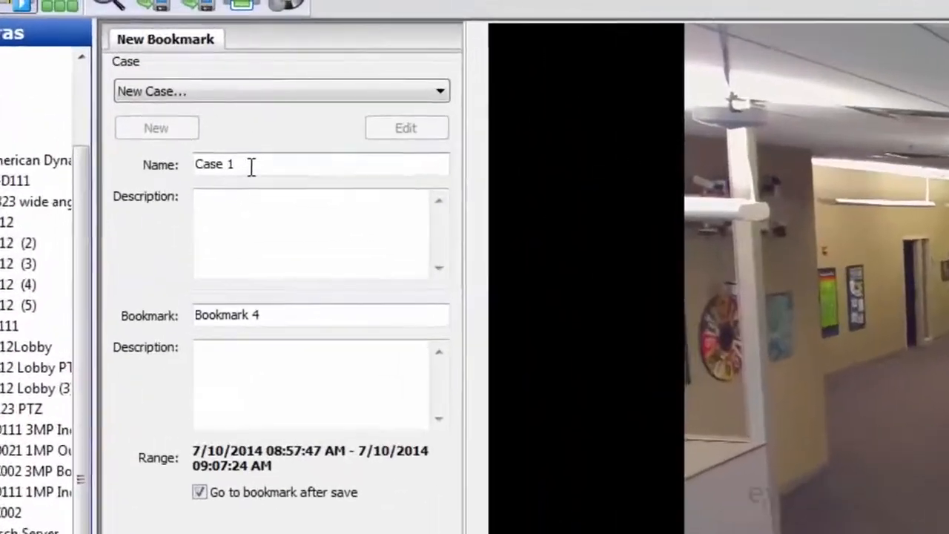
drag(251, 167, 62, 153)
text(Cas)
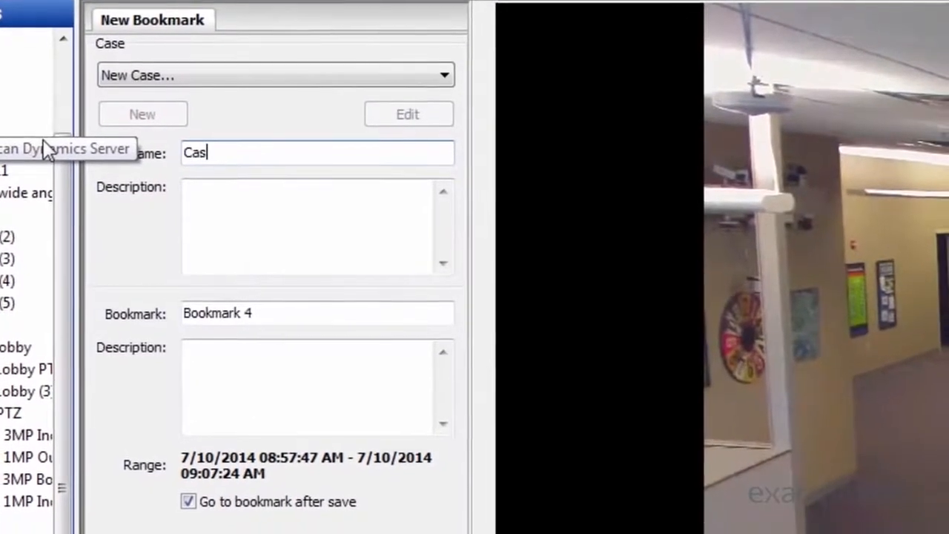
text(e)
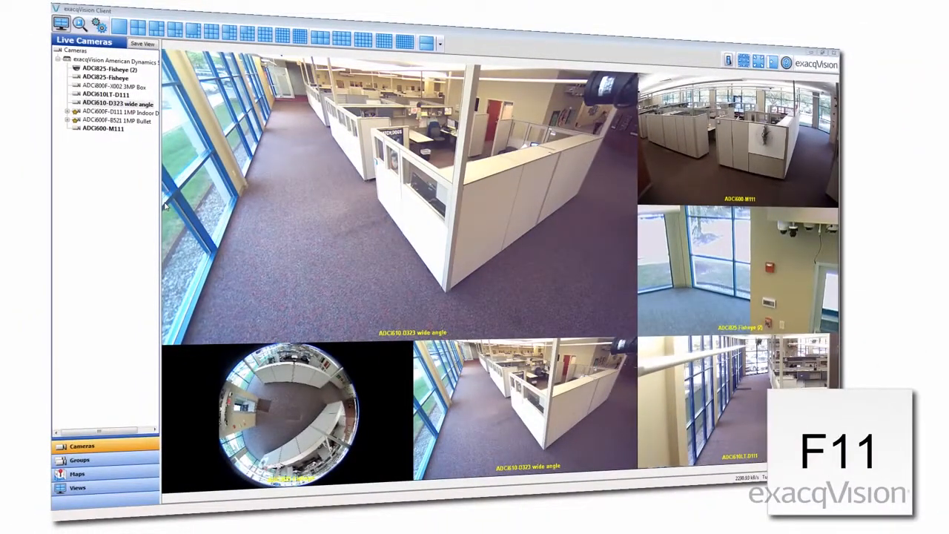
Toggle fullscreen mode for the live camera view and return to the normal window
key(F11)
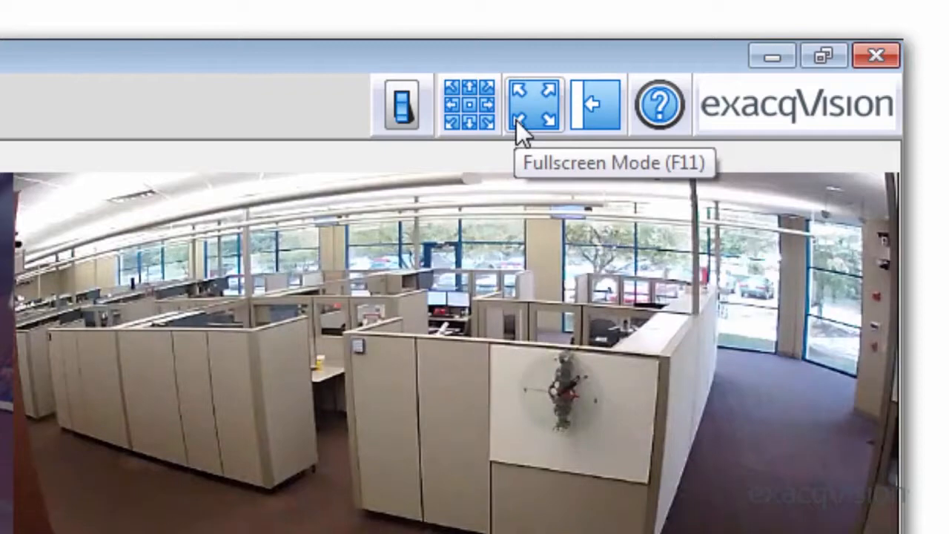
click(516, 120)
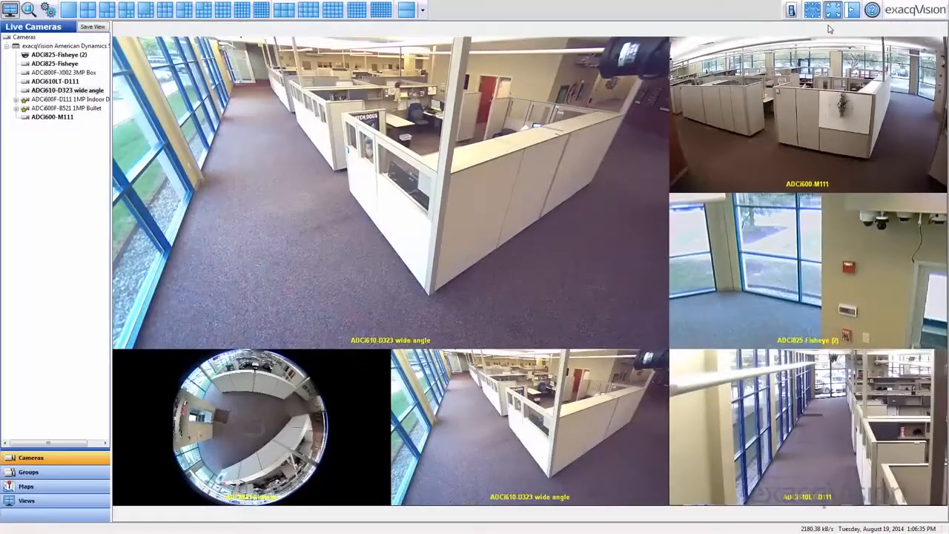
key(F11)
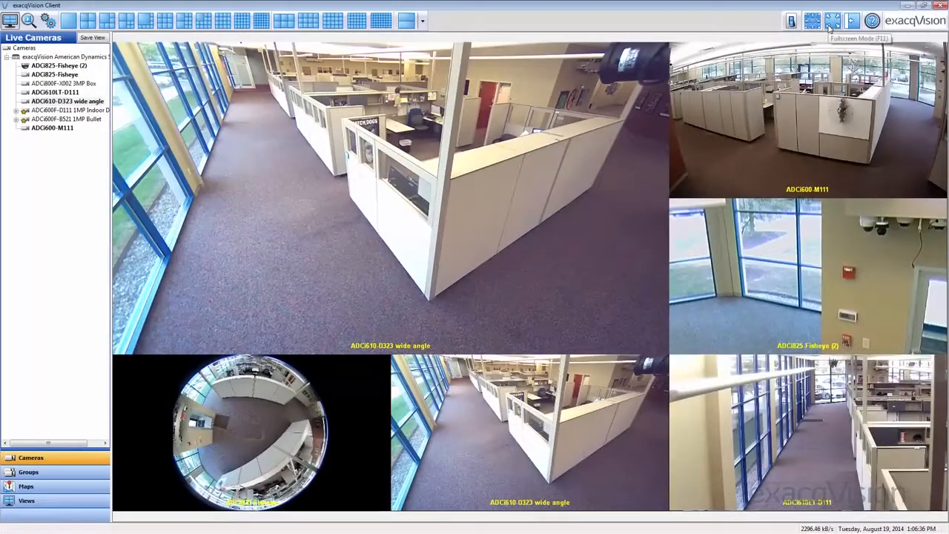
Visit the search and configuration pages, toggle fullscreen mode on and off, and return to the live cameras
click(30, 21)
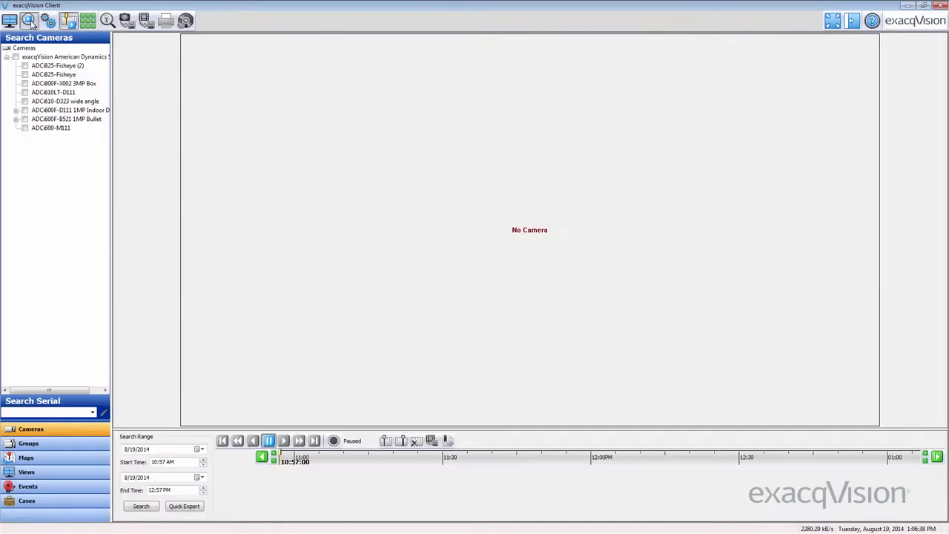
click(47, 20)
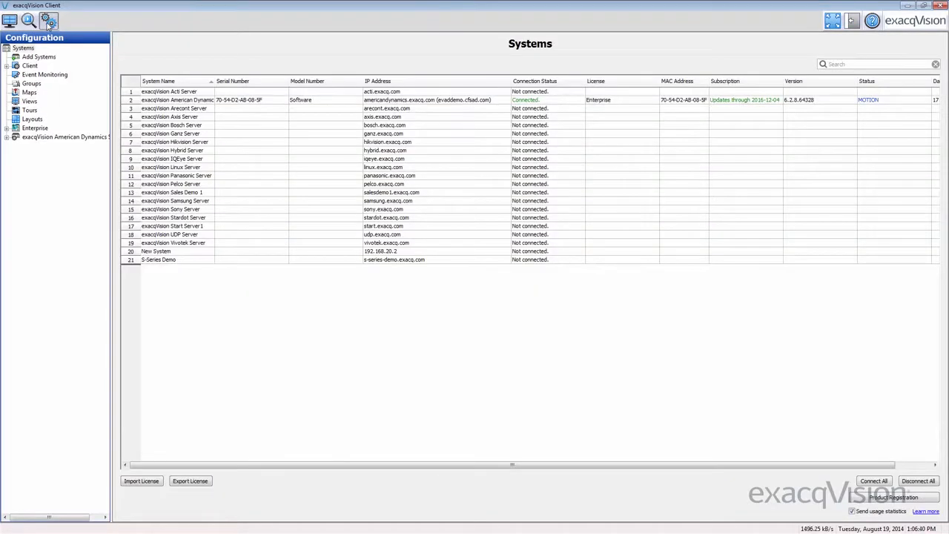
key(F11)
key(F11)
click(11, 23)
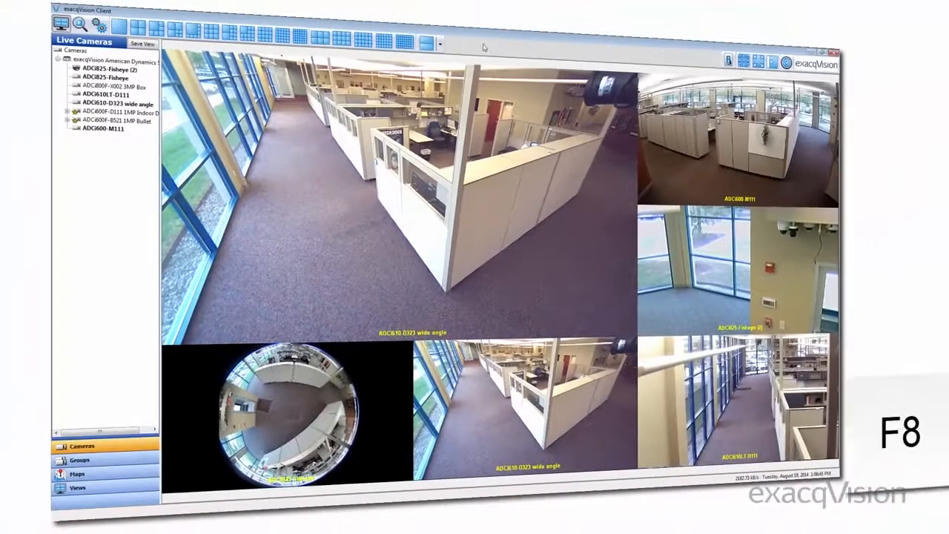
Hide the toolbar in the live camera view and show it again
key(F8)
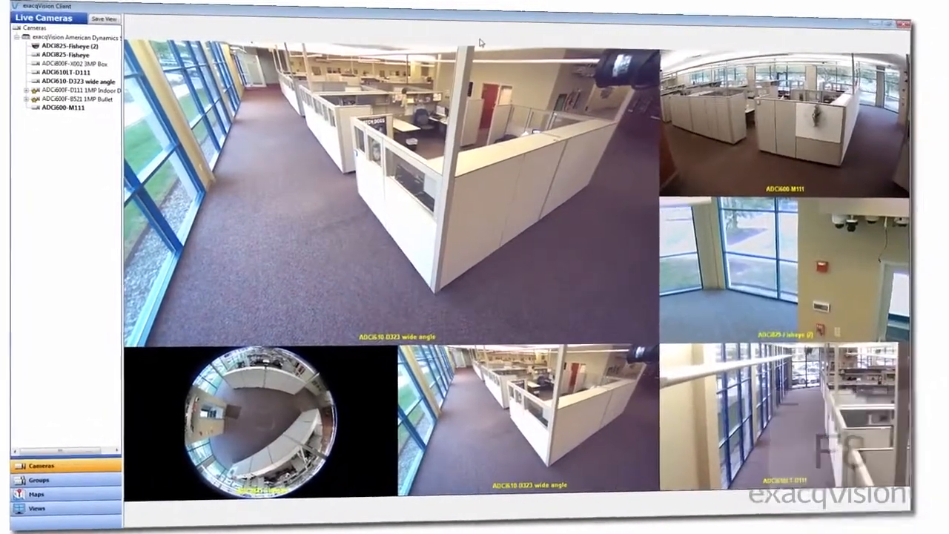
key(F8)
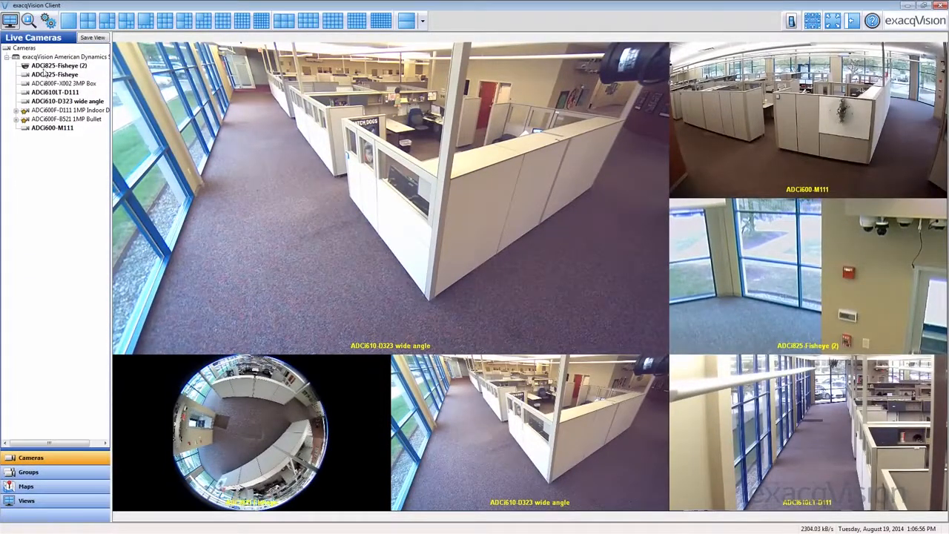
Visit the search and configuration pages, toggle the toolbar off and on, and return to the live cameras
click(27, 28)
click(52, 25)
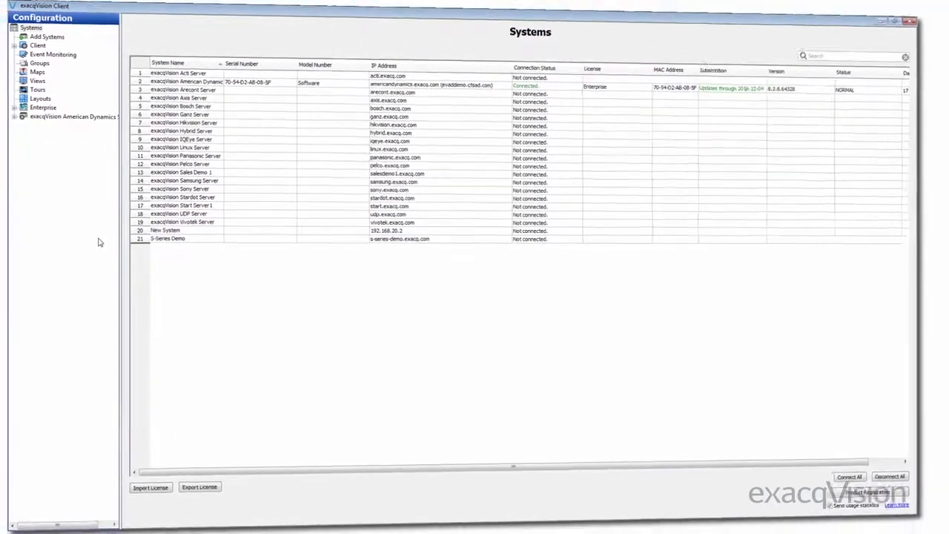
key(F4)
click(60, 23)
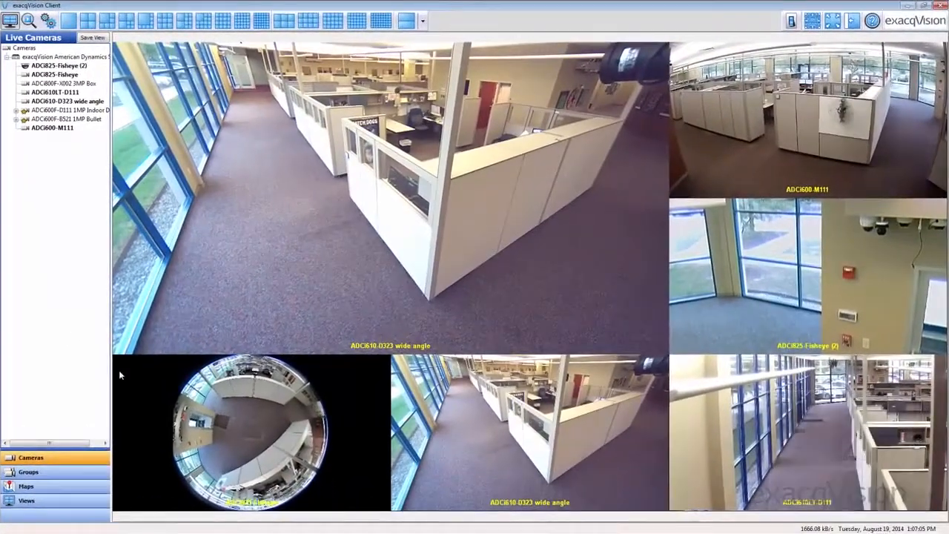
Visit the search page with the navigation tree hidden, show the tree again, and return to the live cameras
key(F5)
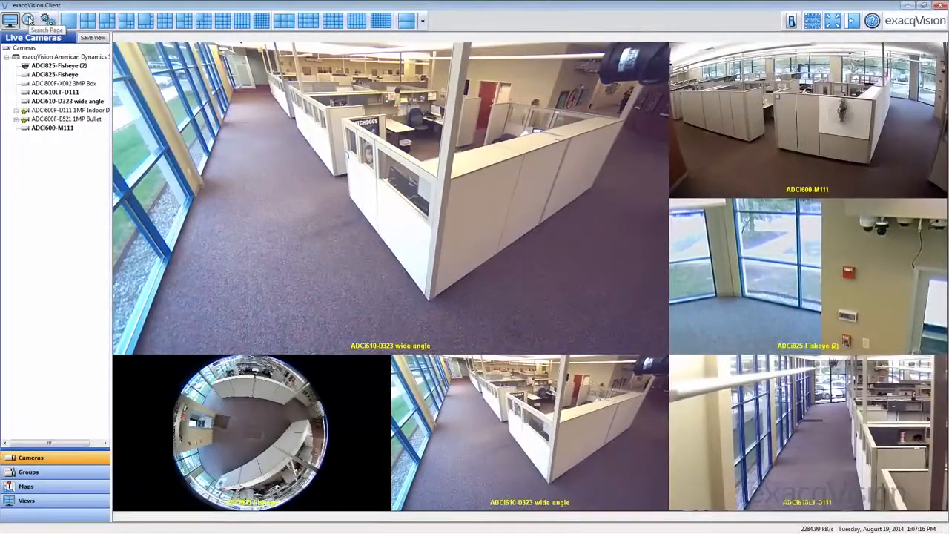
click(29, 19)
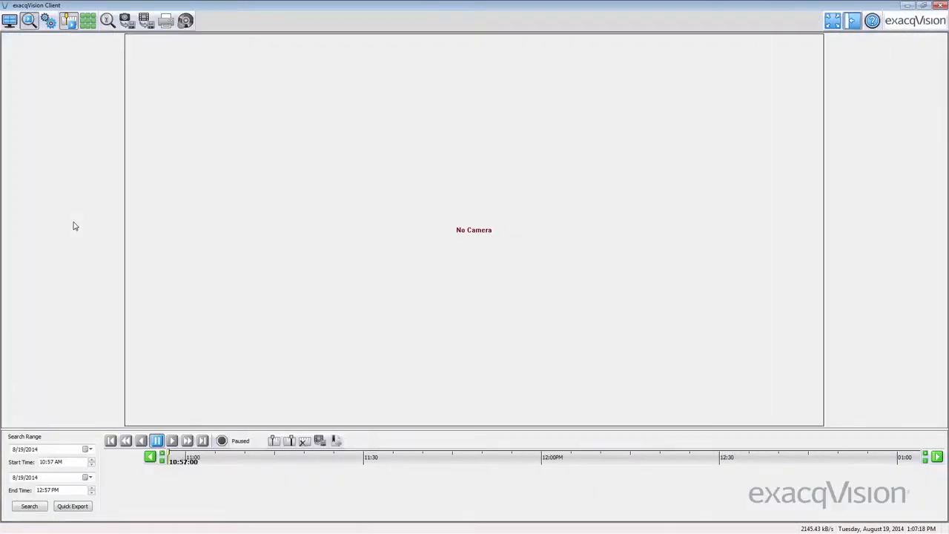
key(F12)
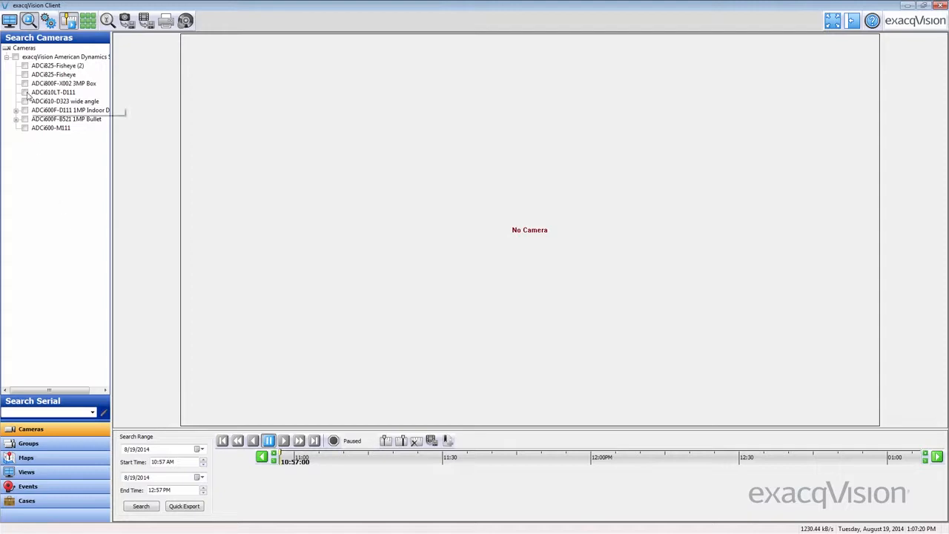
click(12, 22)
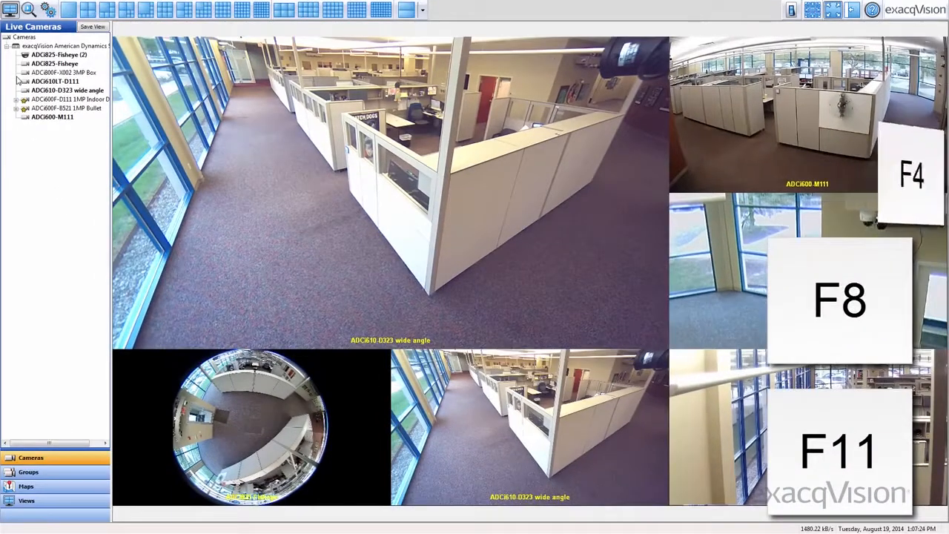
Display only the live video by combining fullscreen mode with a hidden toolbar and navigation tree
key(F11)
key(F8)
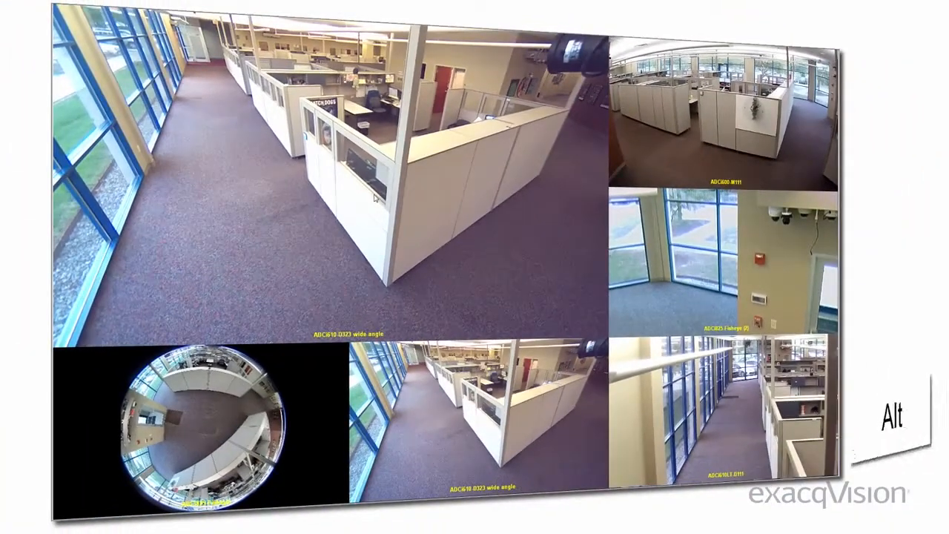
key(alt+Return)
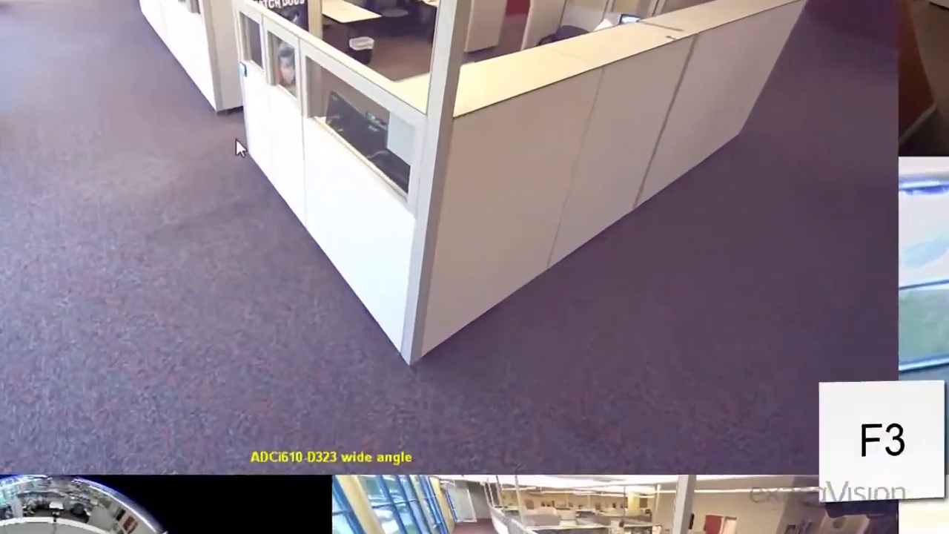
Find the camera ADCi610LT-D111 for video panel 1 and display it there
key(F3)
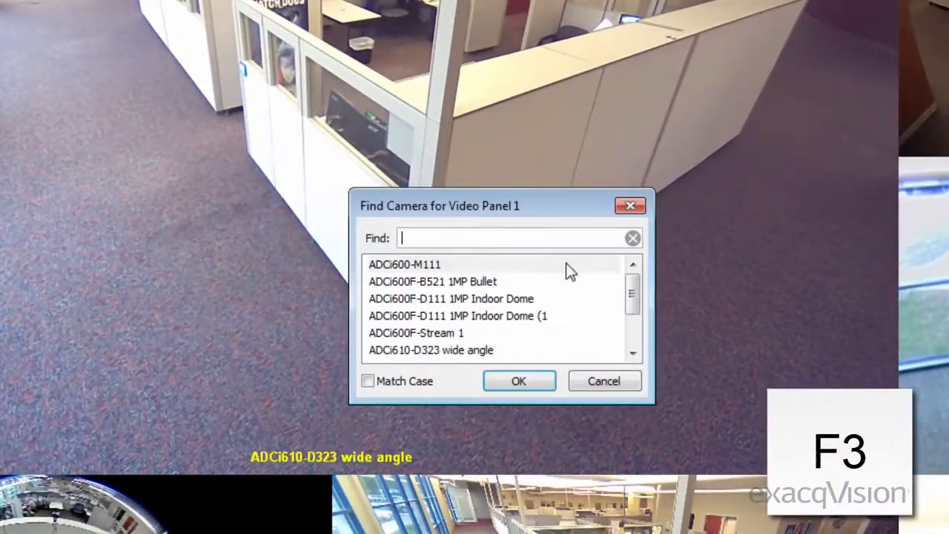
drag(629, 294, 629, 319)
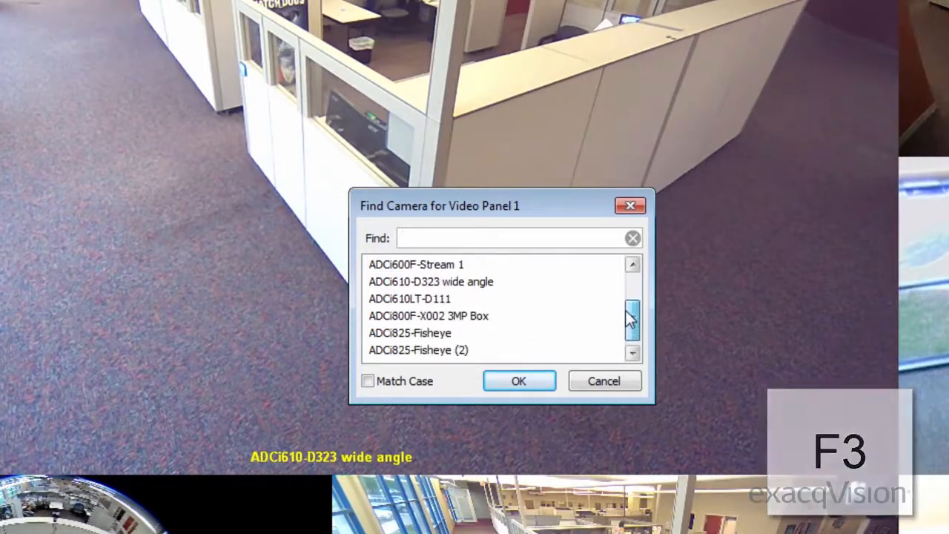
click(443, 299)
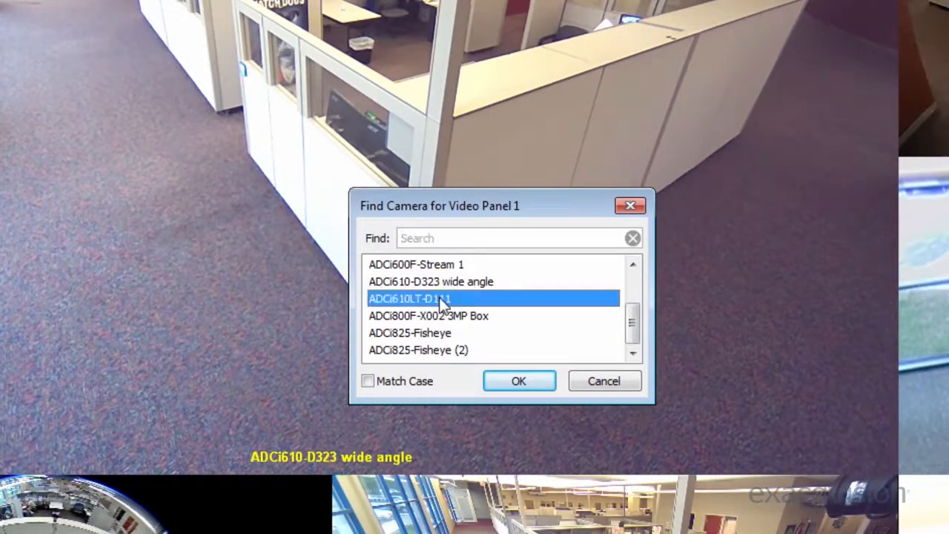
click(506, 388)
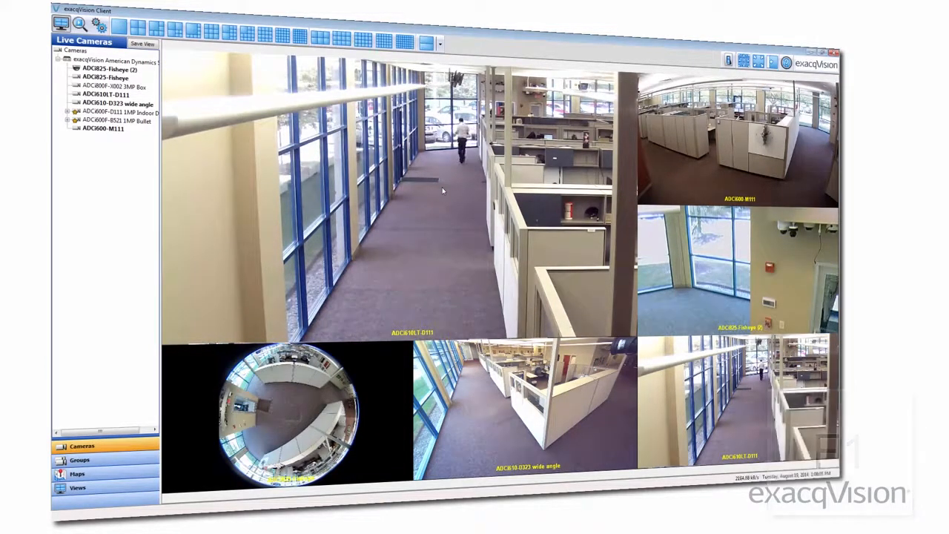
Open the client help at the Live Page Overview and close it, both directly and through the help options
key(F1)
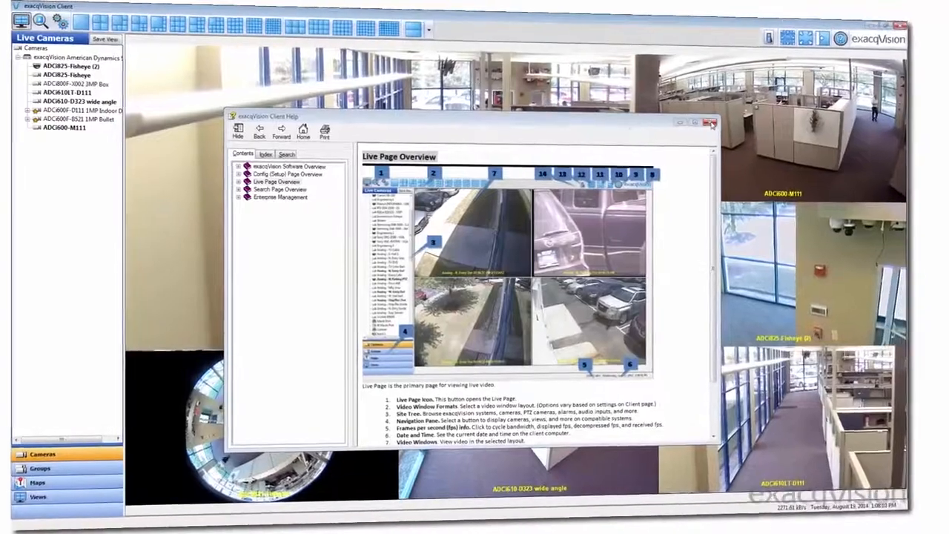
click(703, 125)
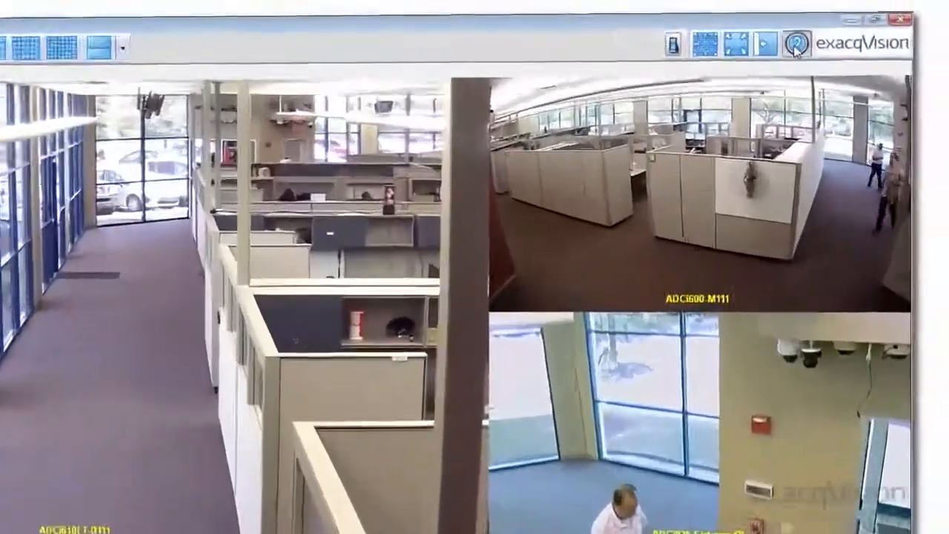
click(795, 44)
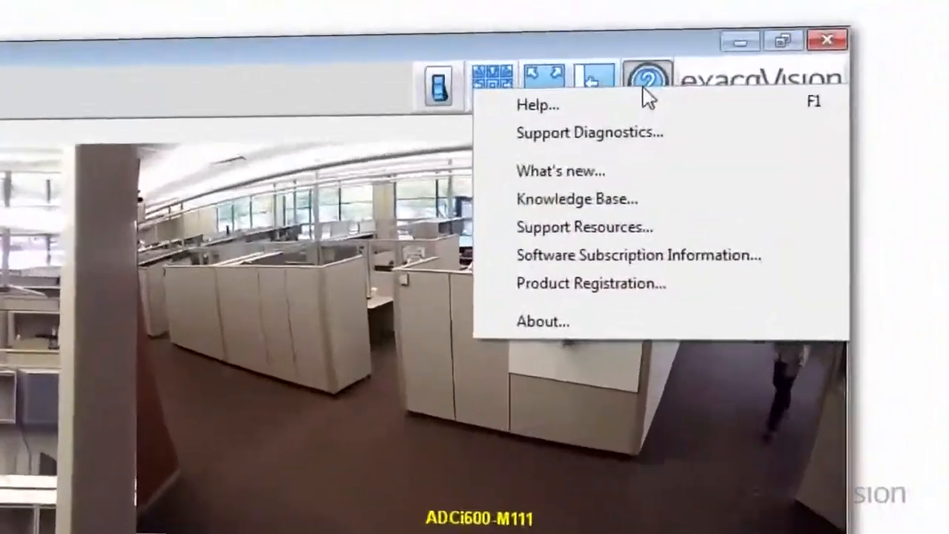
click(795, 61)
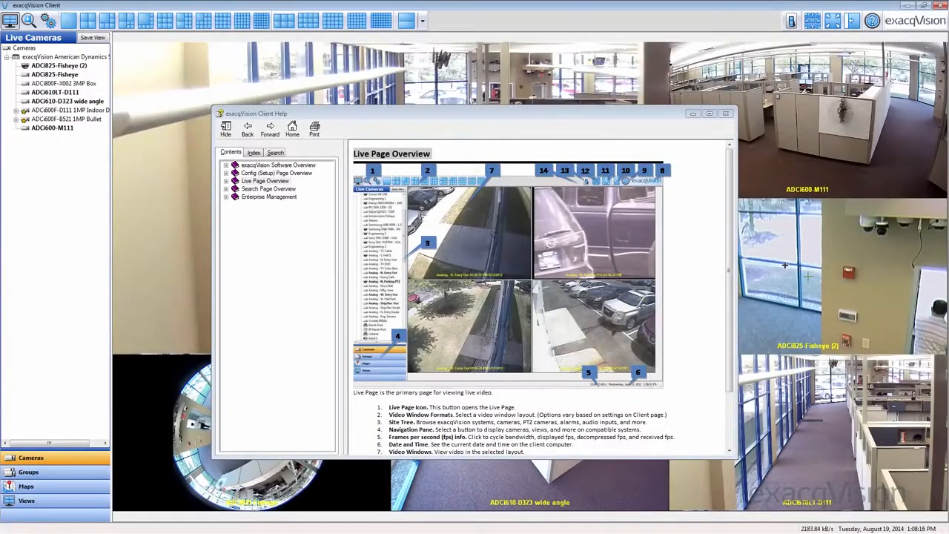
click(725, 114)
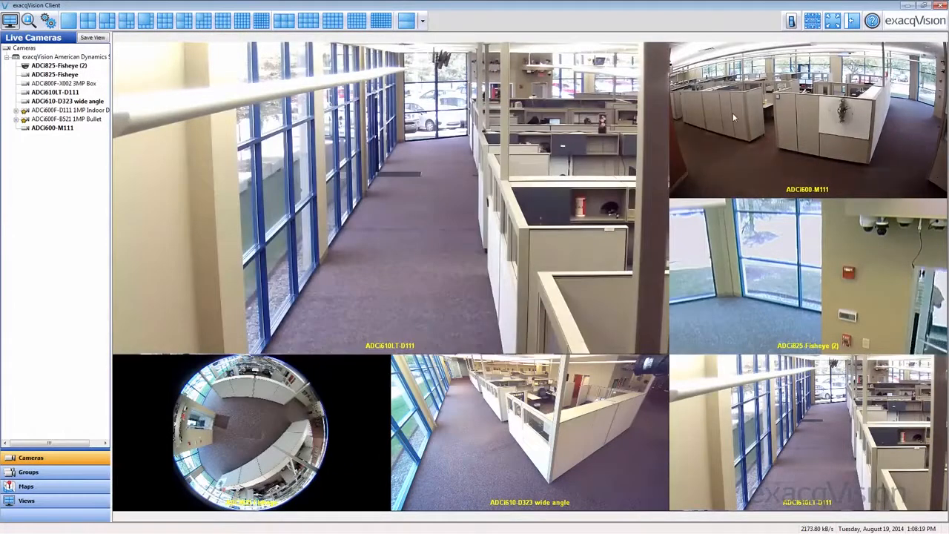
Open the saved live views and display Six Camera View #2, Six Camera View #1 and Four Camera View #1 in turn
key(F11)
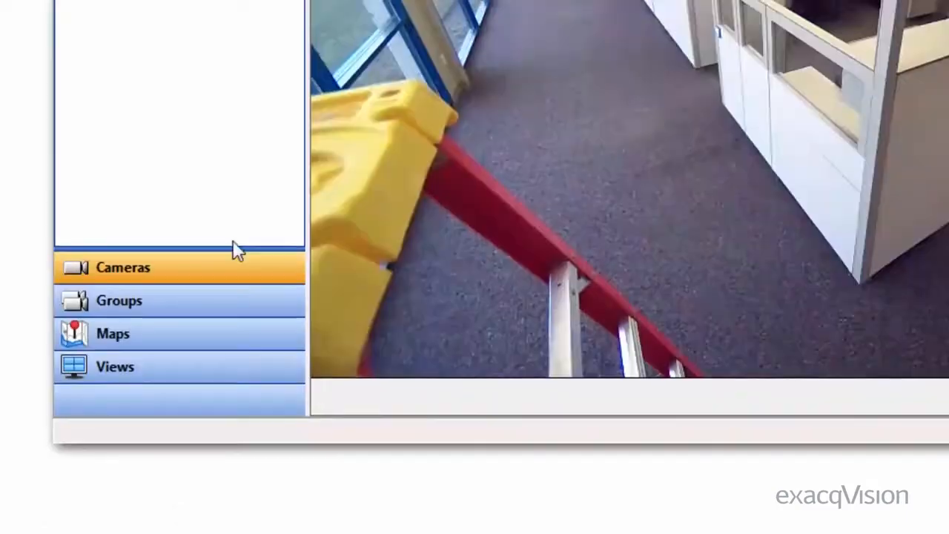
click(230, 359)
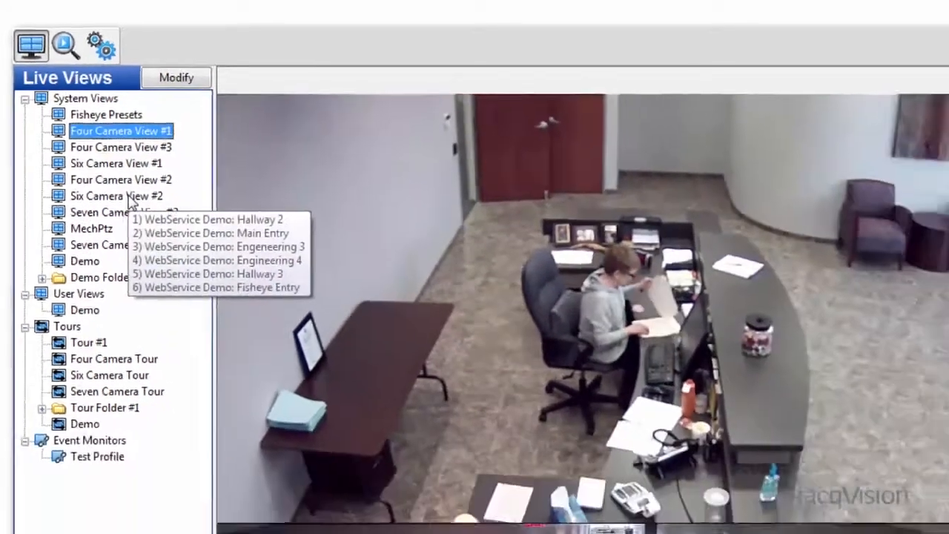
click(167, 258)
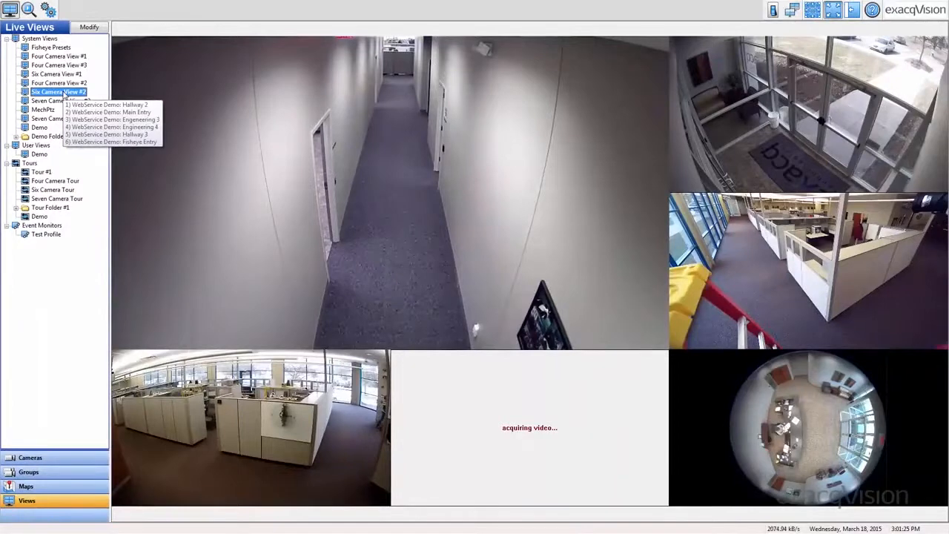
click(65, 75)
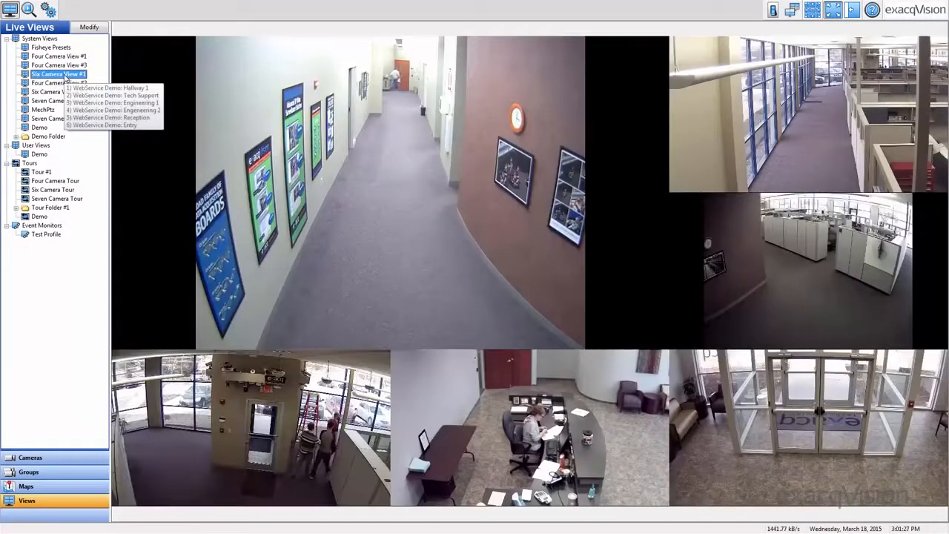
click(64, 57)
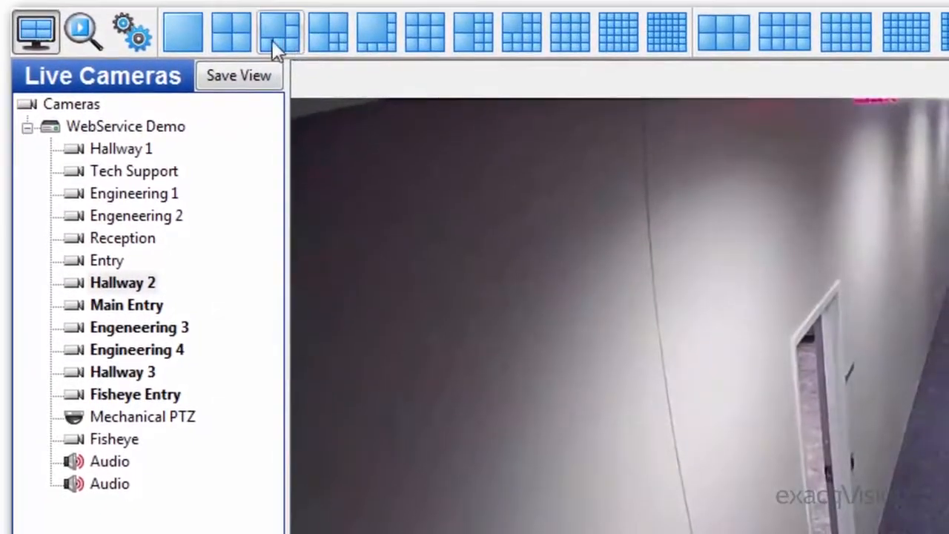
In the live camera layout, replace Hallway 3 with the Tech Support camera and Engeneering 3 with the Entry camera
click(129, 178)
drag(117, 159, 479, 421)
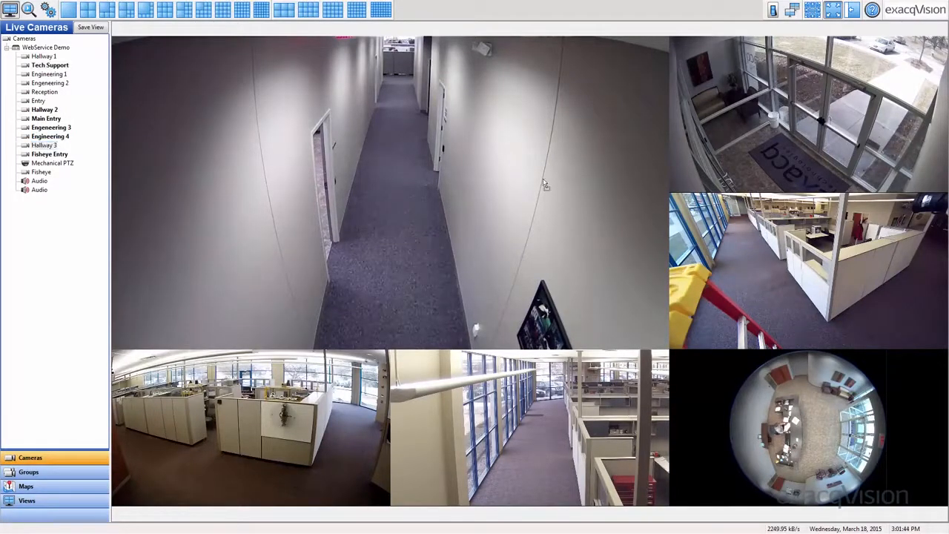
drag(544, 183, 729, 255)
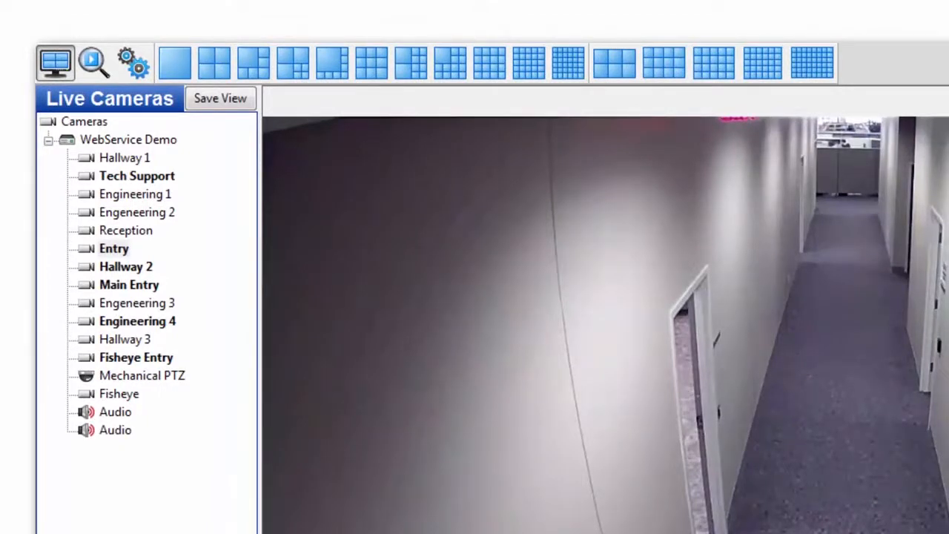
Save the current camera layout at the System Views level with the name Demo 1 and the description Demo
click(236, 99)
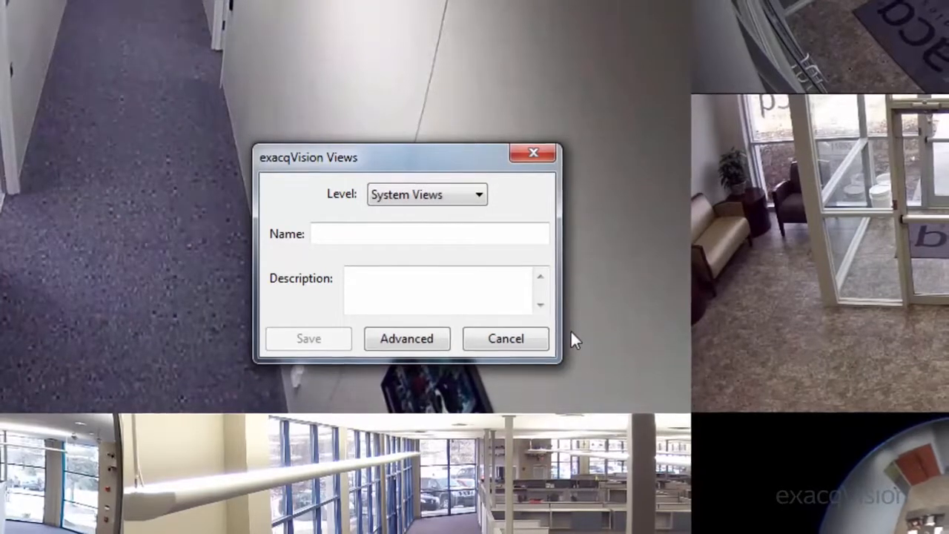
click(479, 195)
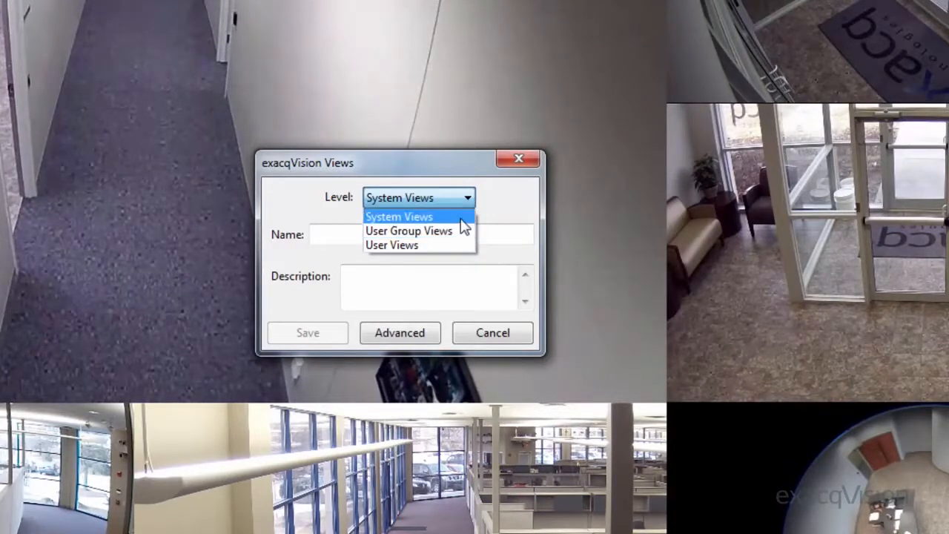
click(464, 227)
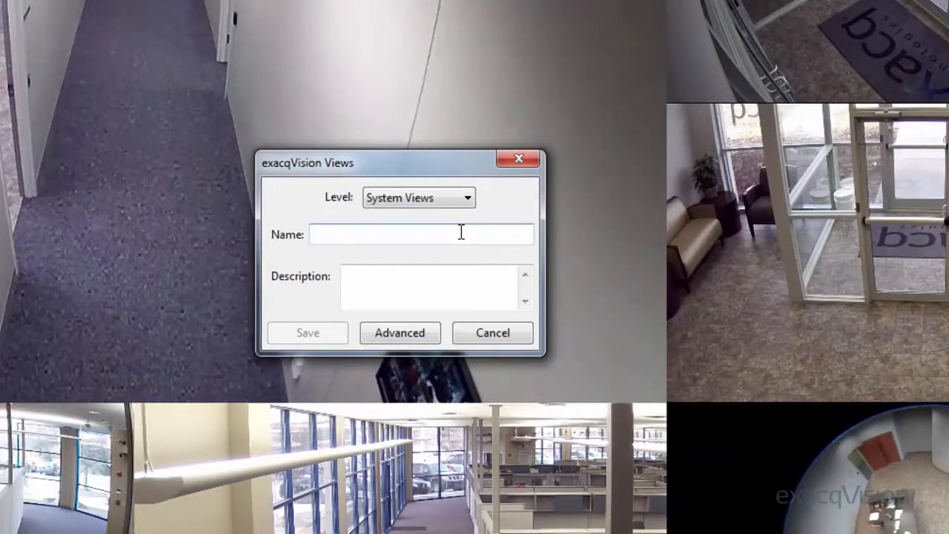
click(461, 232)
text(Demo)
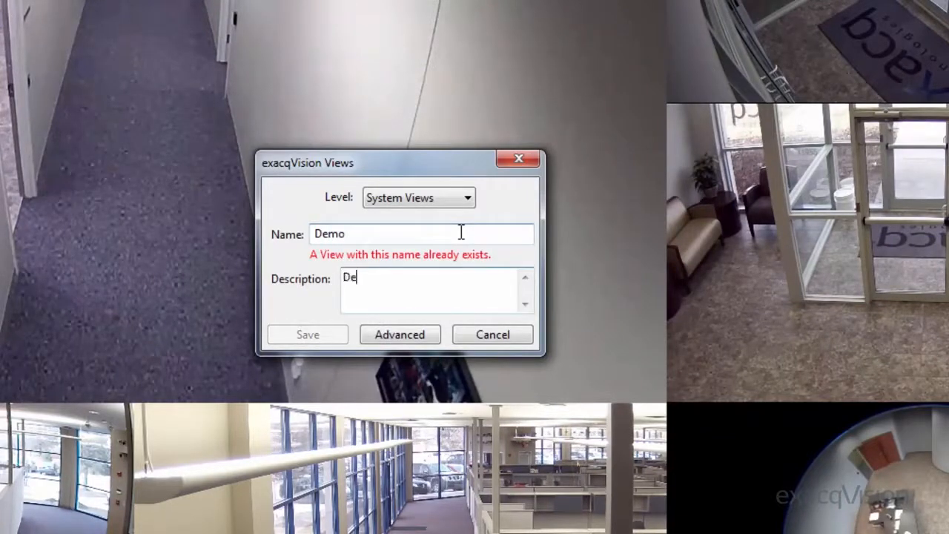
text( 1)
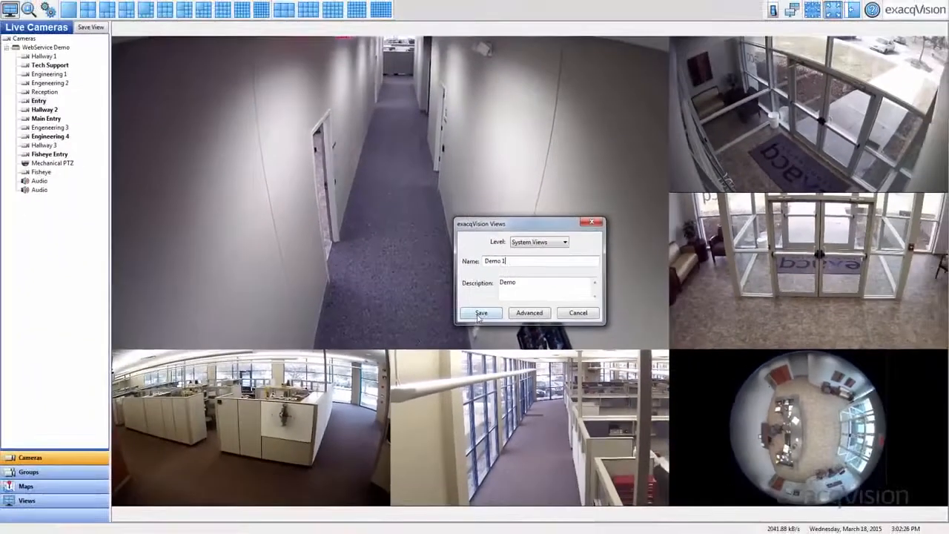
click(479, 314)
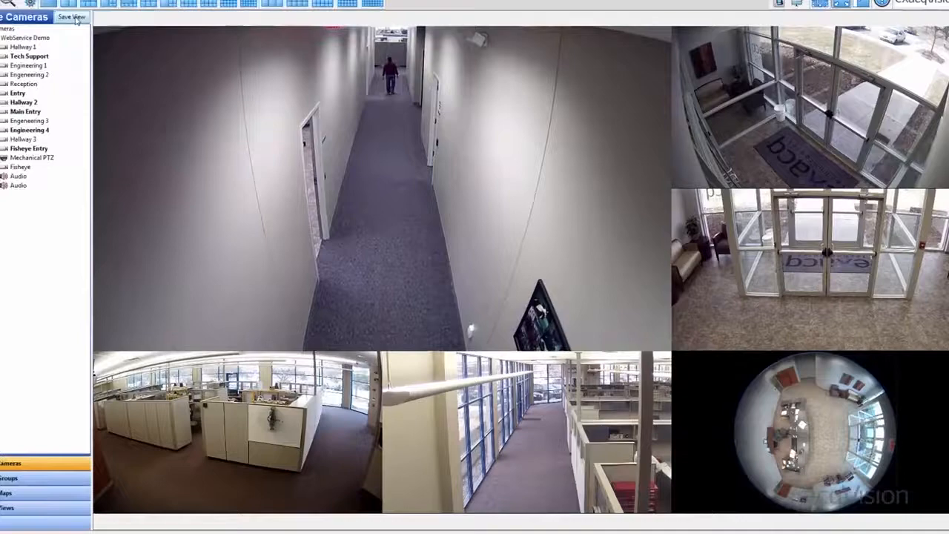
click(91, 27)
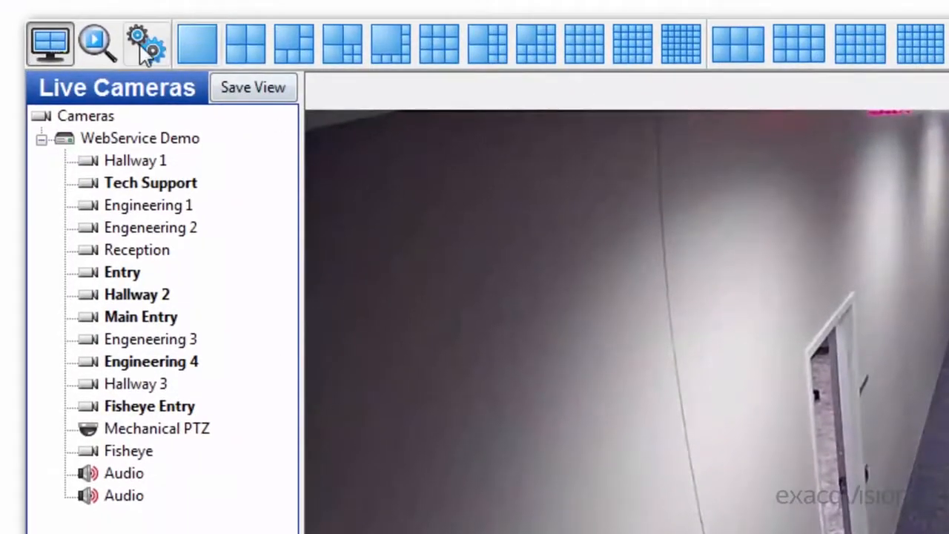
In the Views configuration, replace Hallway 3 with Engeneering 2 in Four Camera View #3, swap it with Engineering 4, and apply the changes
click(144, 53)
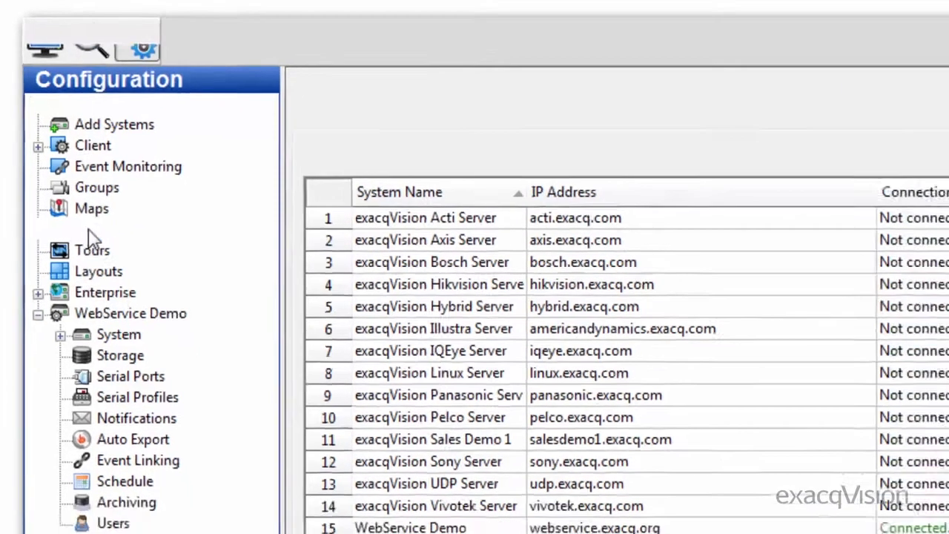
click(98, 244)
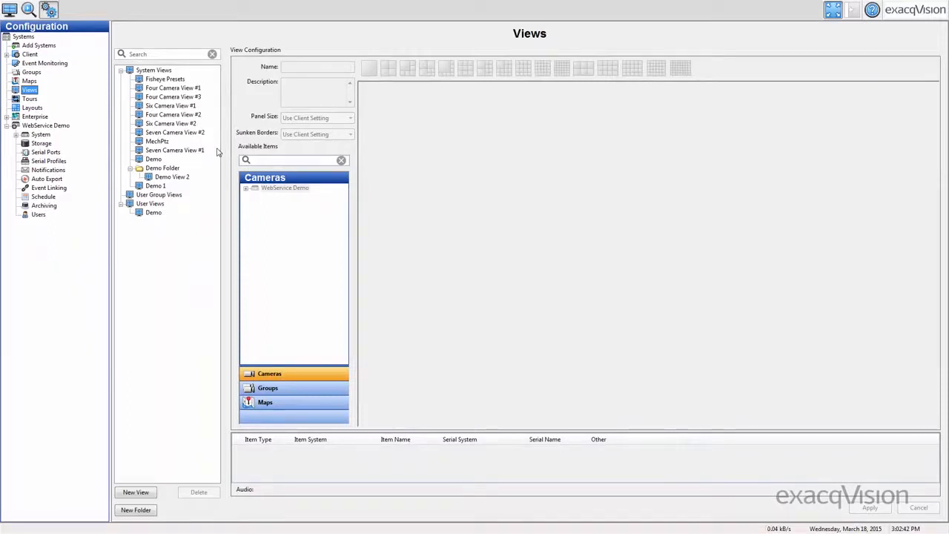
click(166, 97)
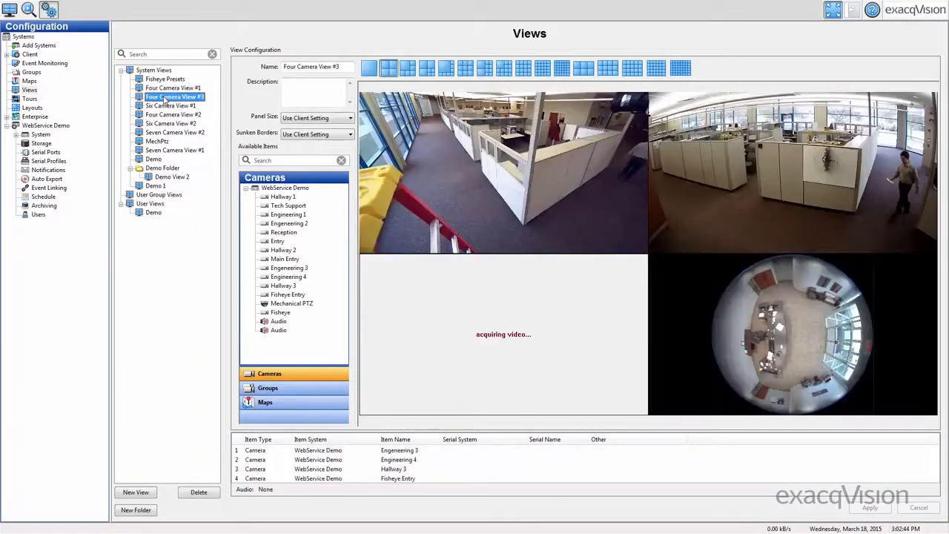
drag(288, 224, 504, 339)
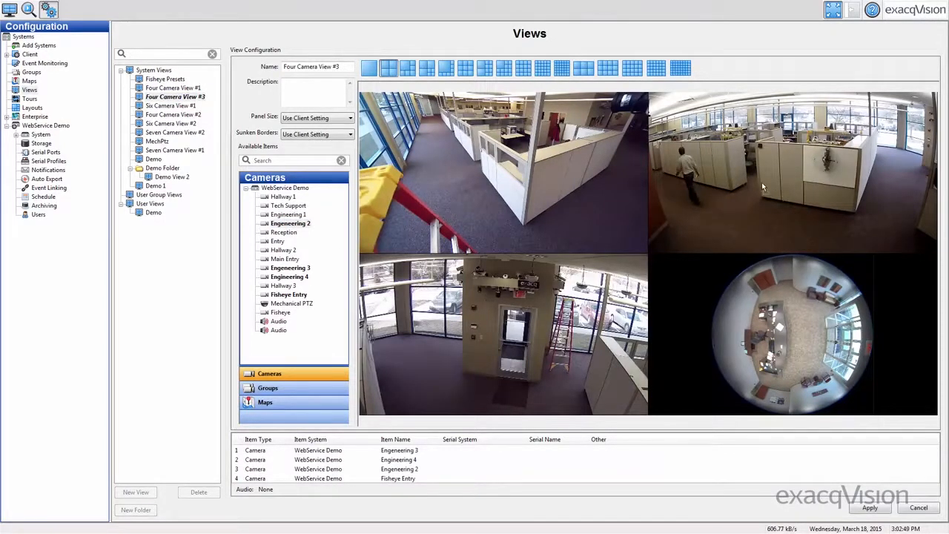
drag(762, 186, 764, 189)
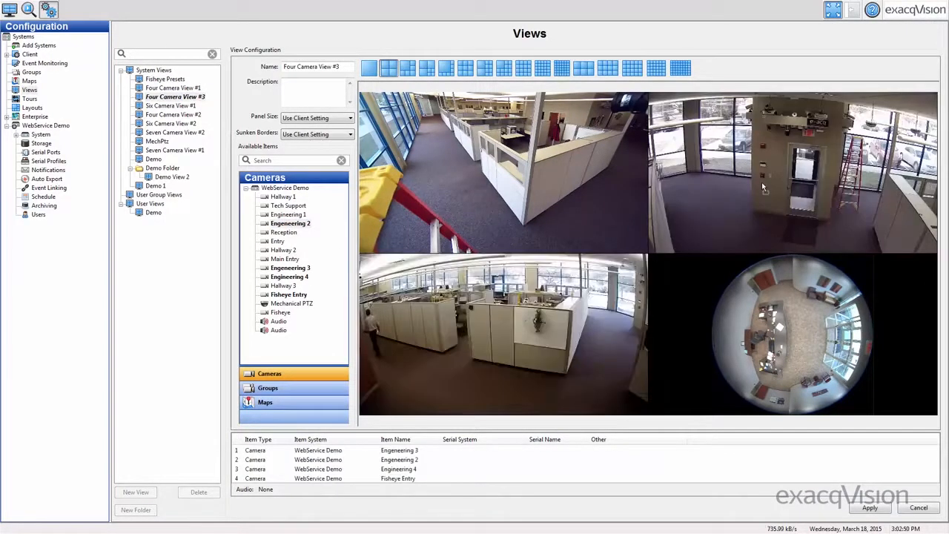
click(862, 508)
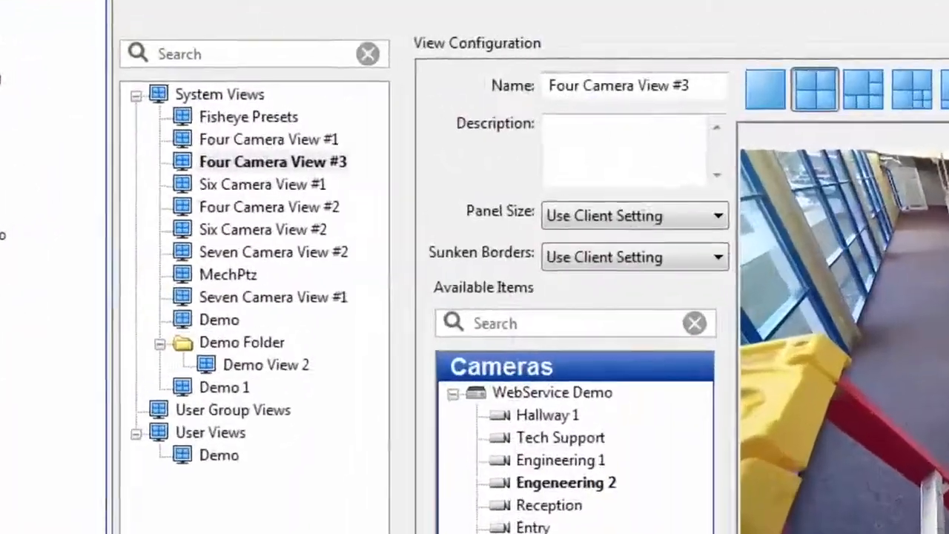
Add a new view under System Views using the 2x2 layout, showing Engineering 1, Tech Support, Entry and Reception
click(220, 94)
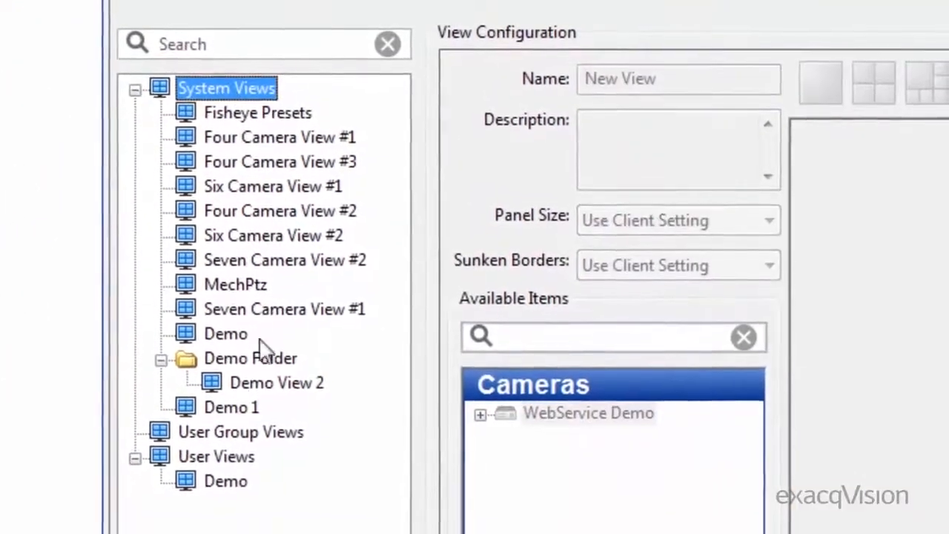
click(222, 432)
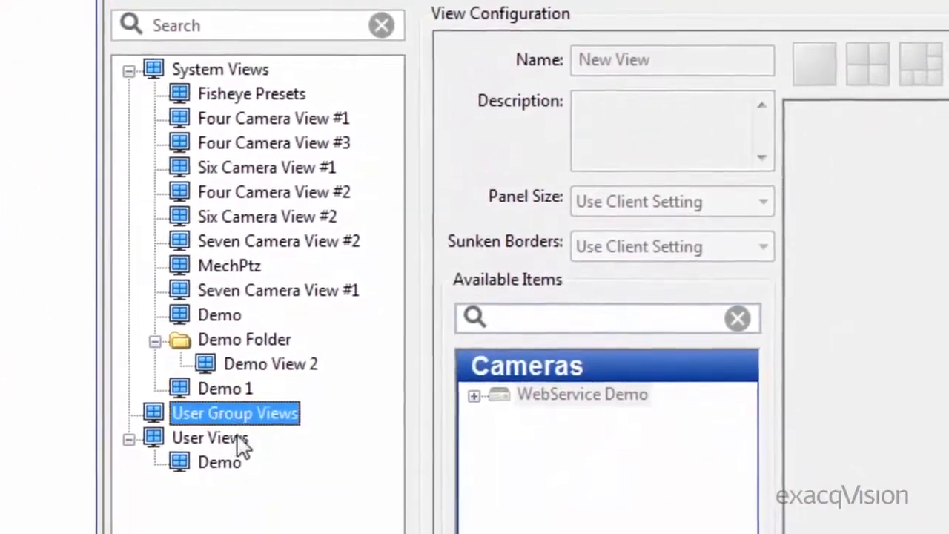
click(238, 439)
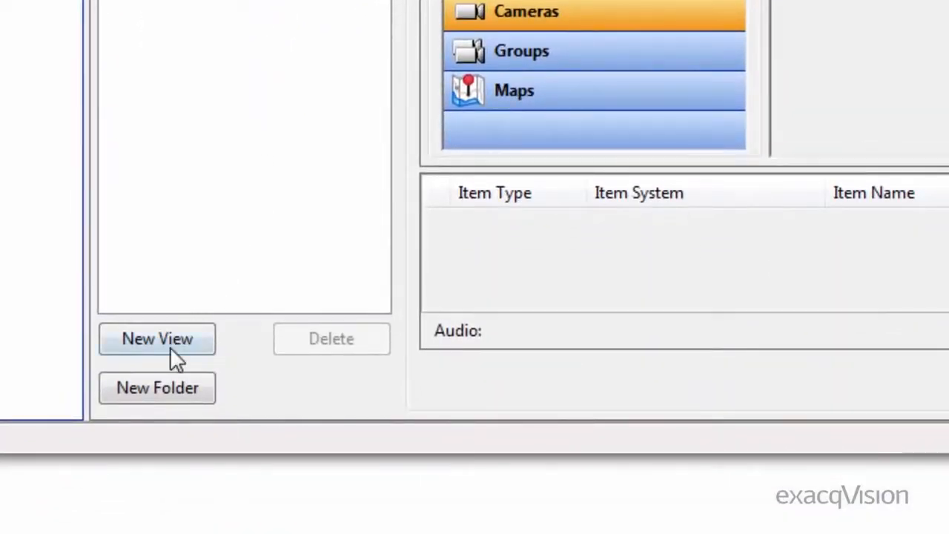
click(169, 346)
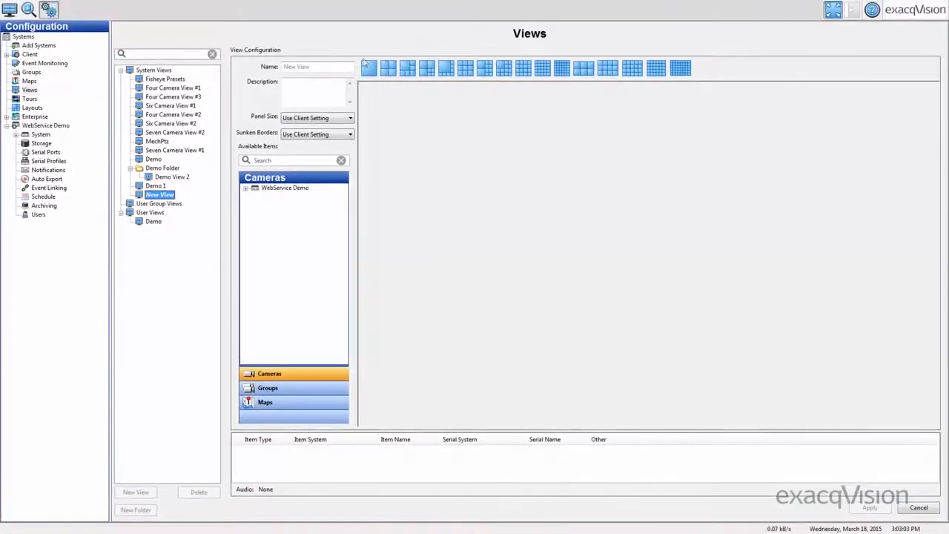
click(390, 68)
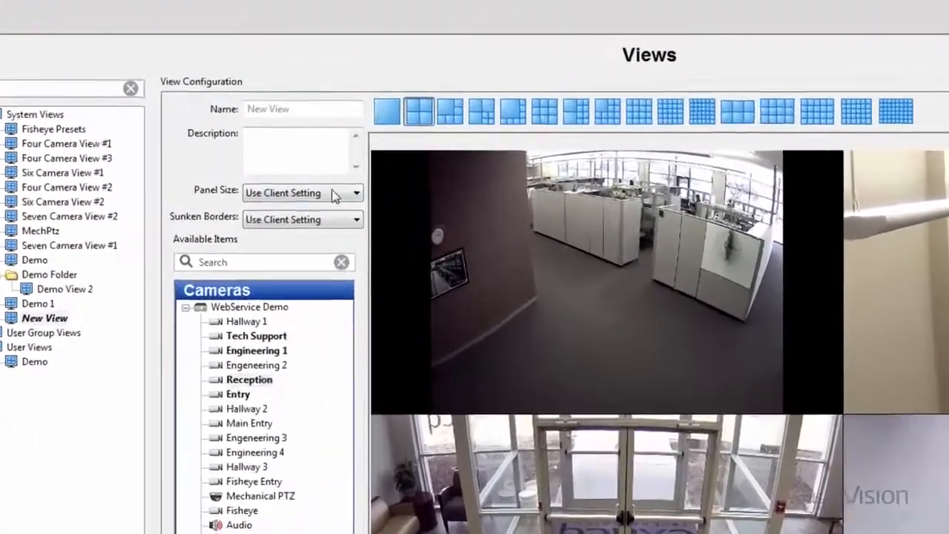
Name the new view Demo 2 with the description Demo, and apply it with the client-default panel size and sunken borders
click(335, 195)
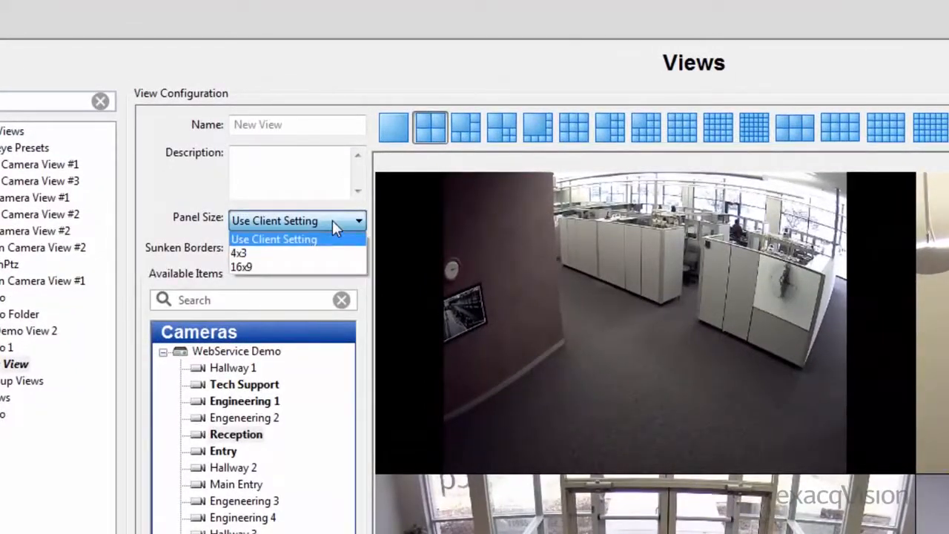
click(336, 228)
click(348, 252)
click(347, 253)
click(317, 123)
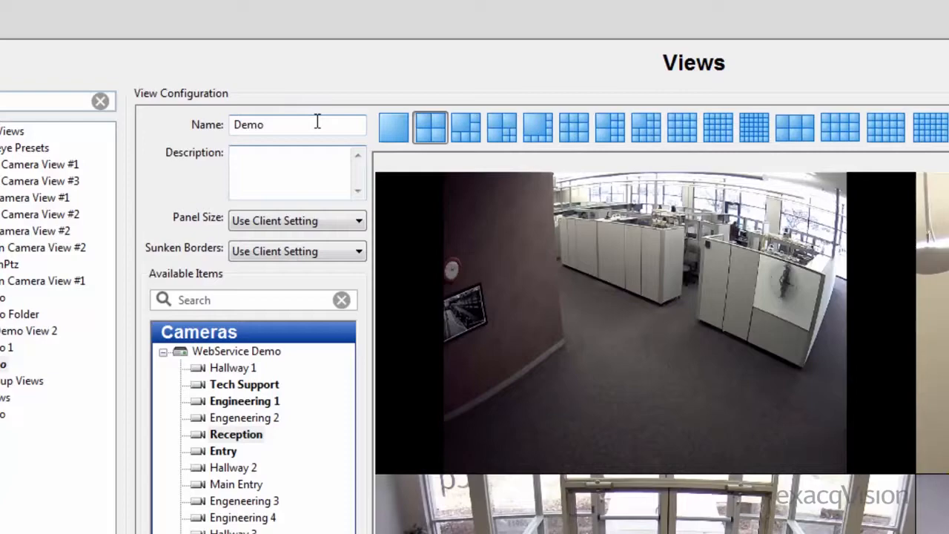
key(Tab)
text(Dem)
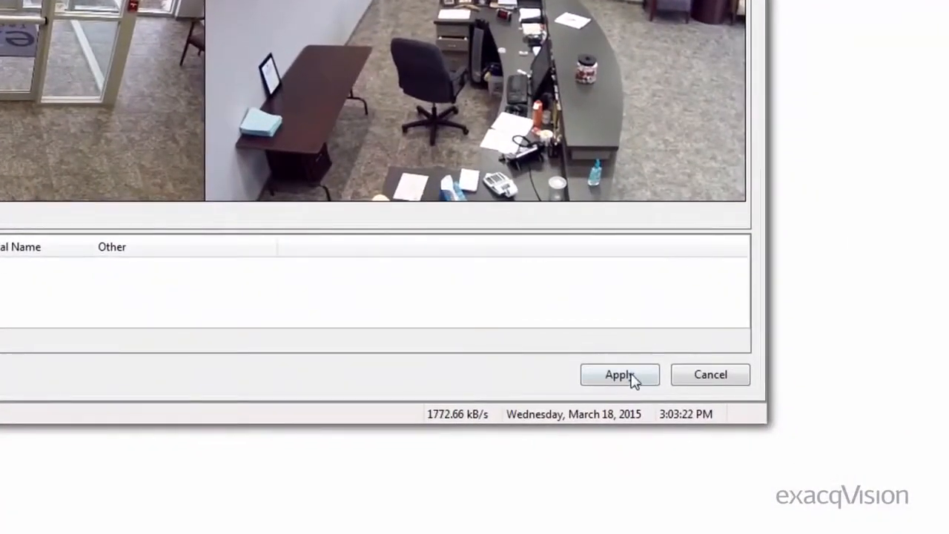
click(632, 378)
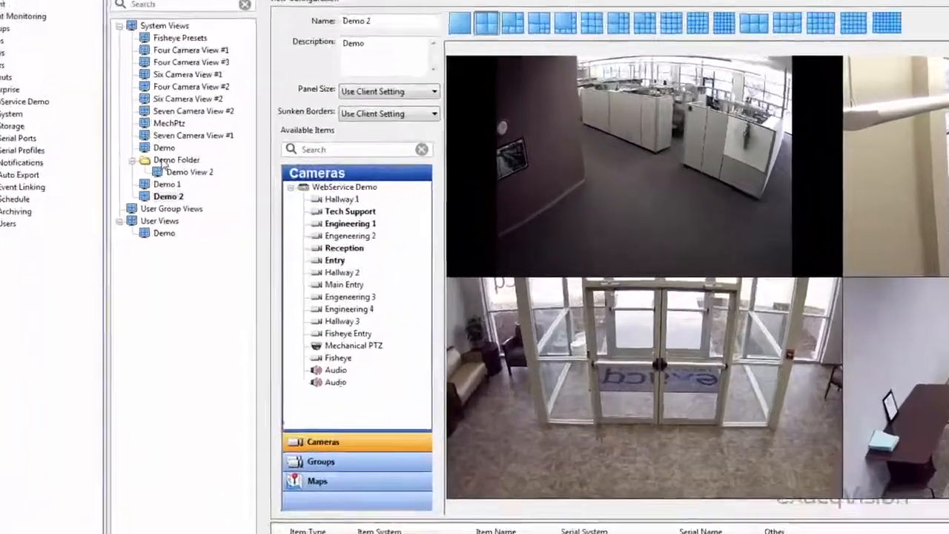
Move Four Camera View #2 and Six Camera View #2 from System Views into Demo Folder
click(151, 168)
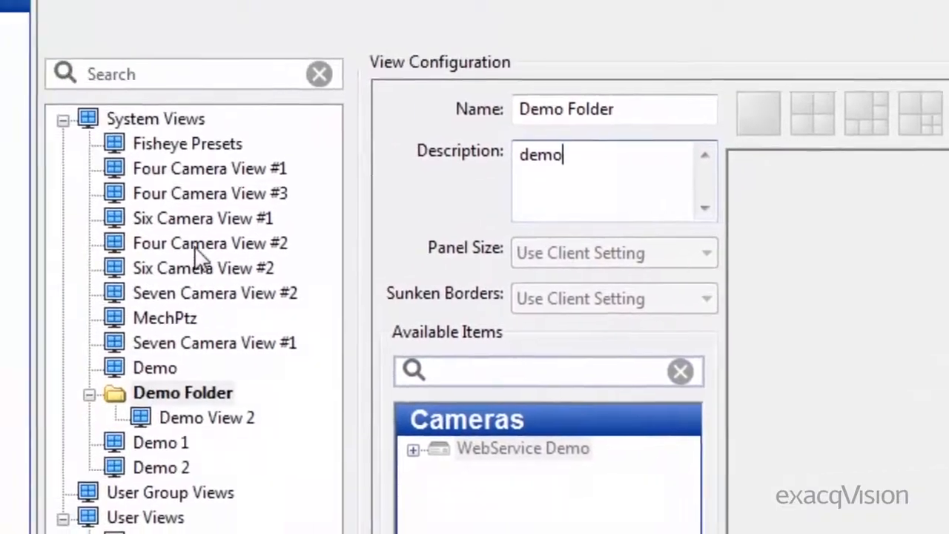
click(198, 245)
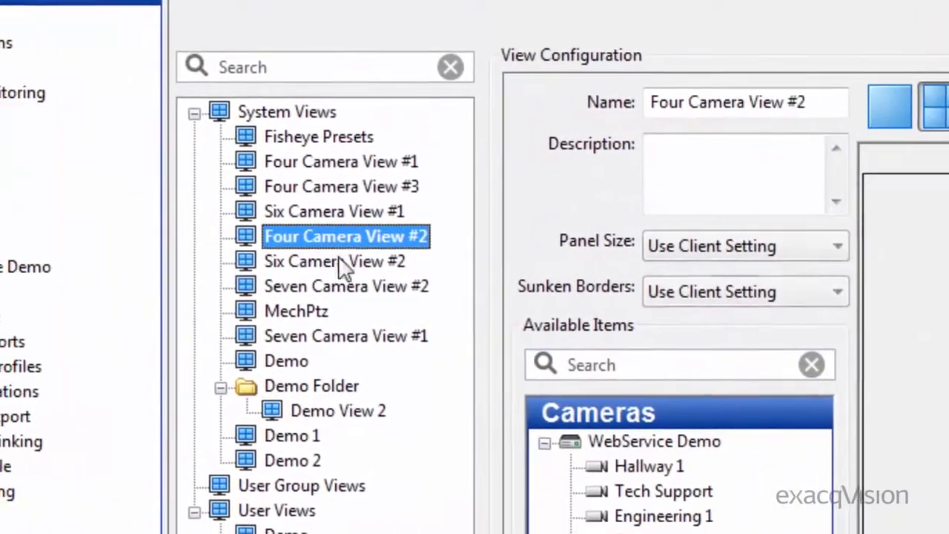
drag(363, 237, 296, 384)
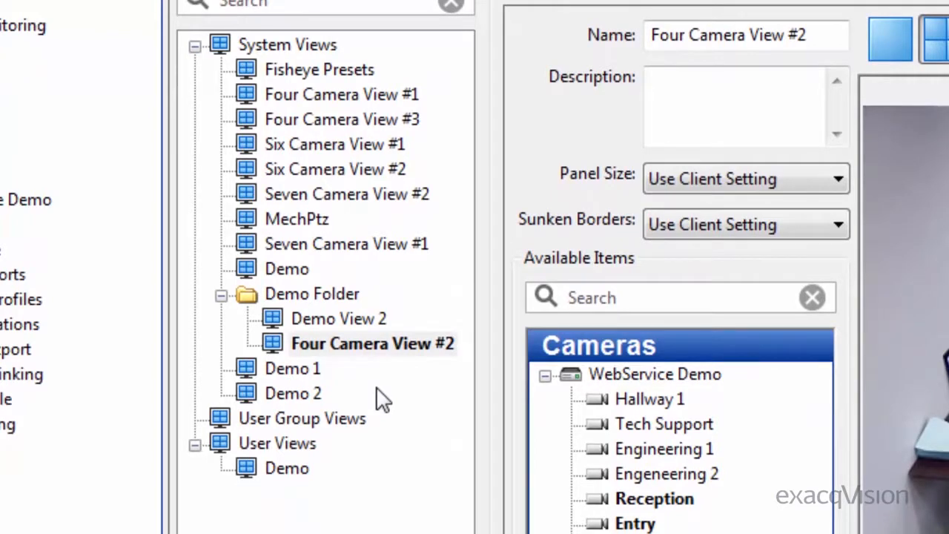
drag(378, 178, 333, 297)
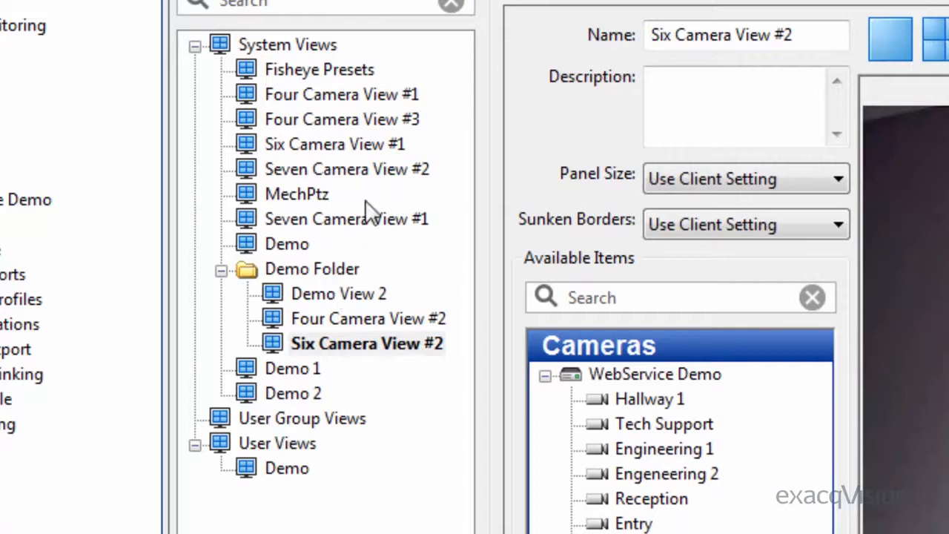
Move Demo View 2, Four Camera View #2 and Six Camera View #2 back directly under System Views and remove the emptied Demo Folder
click(339, 269)
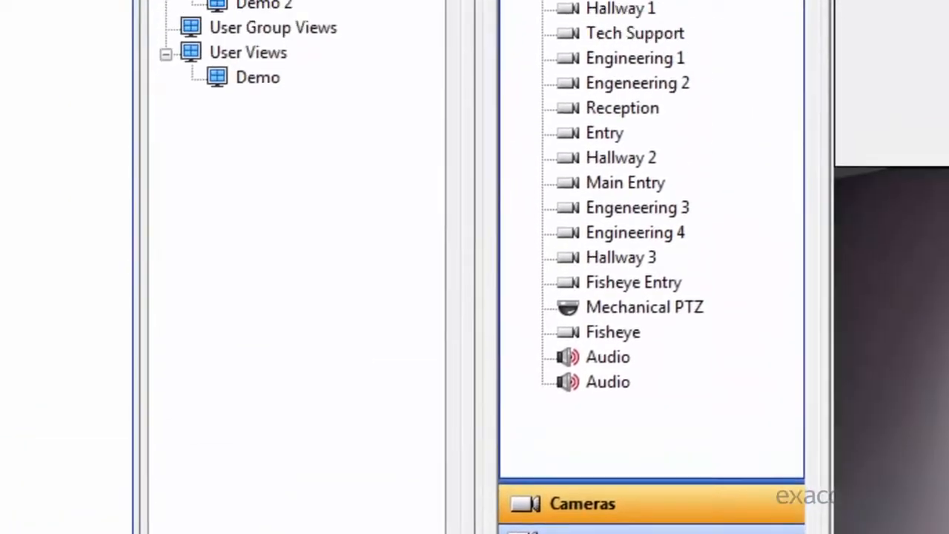
drag(297, 129, 270, 117)
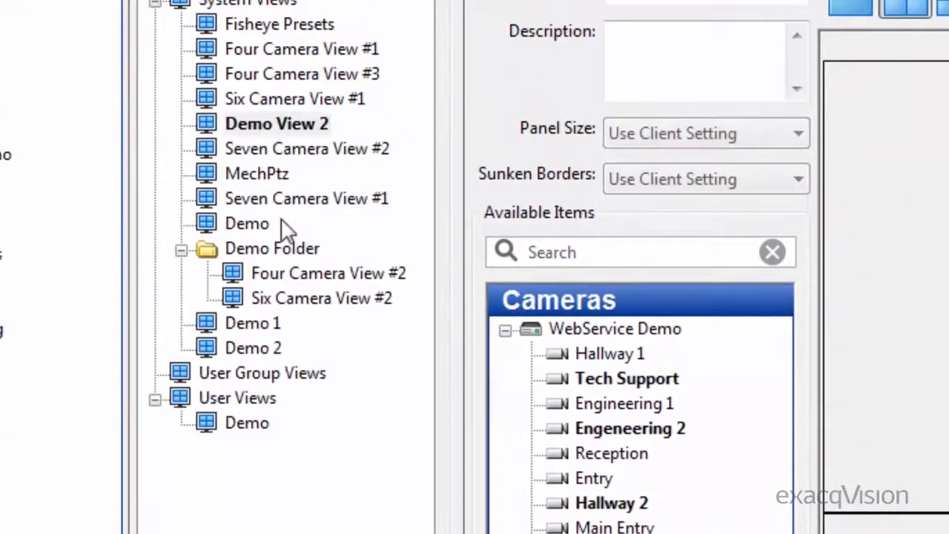
drag(290, 275, 276, 126)
drag(274, 299, 270, 152)
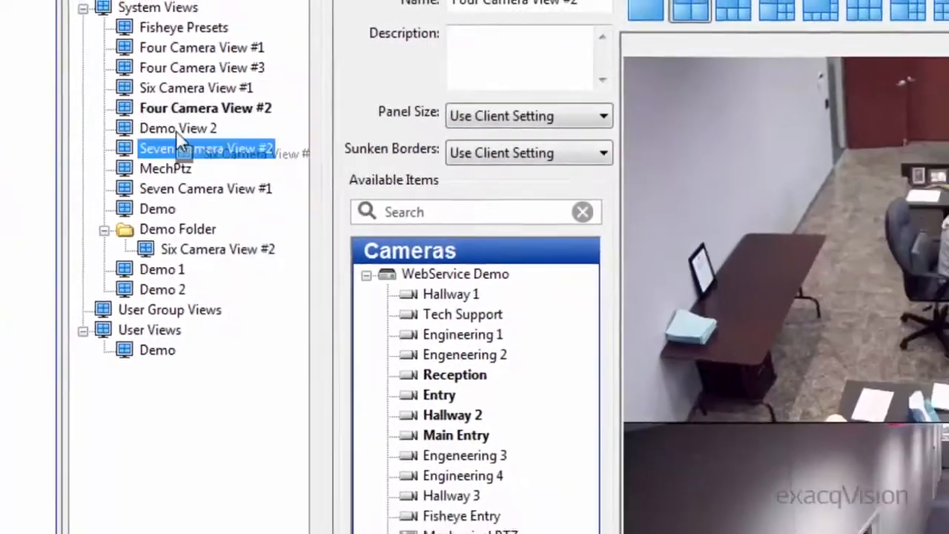
drag(176, 131, 178, 129)
click(764, 404)
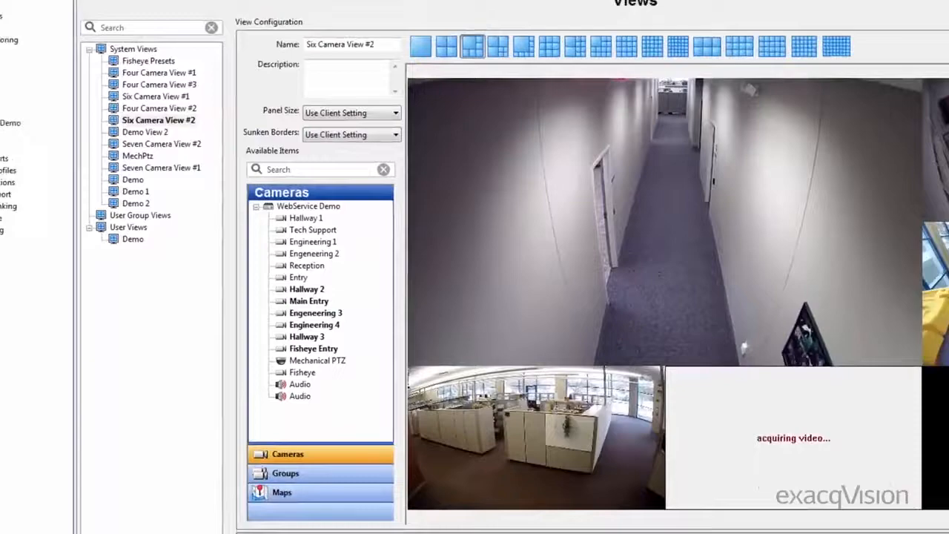
Return to the live views and display the saved views Demo 1, Demo 2, the system Demo and the user Demo in turn
click(11, 14)
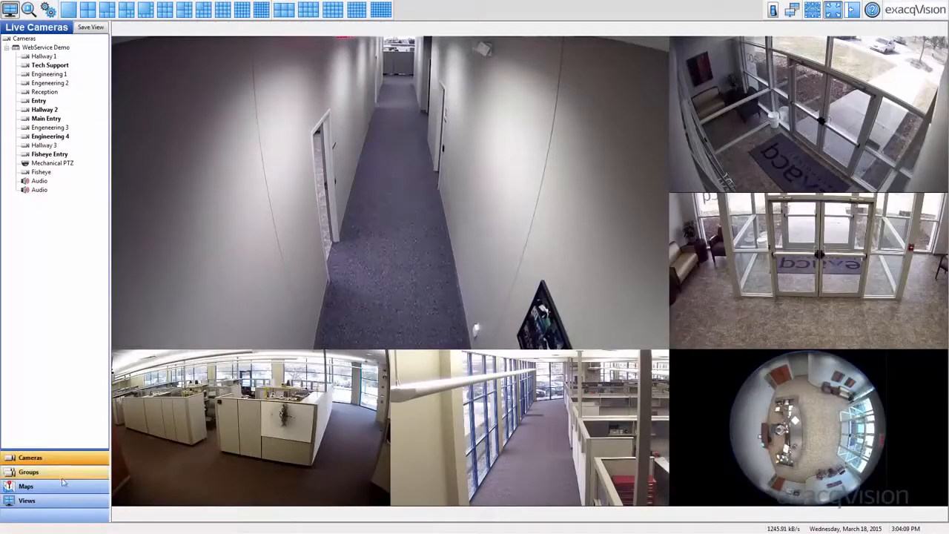
click(74, 500)
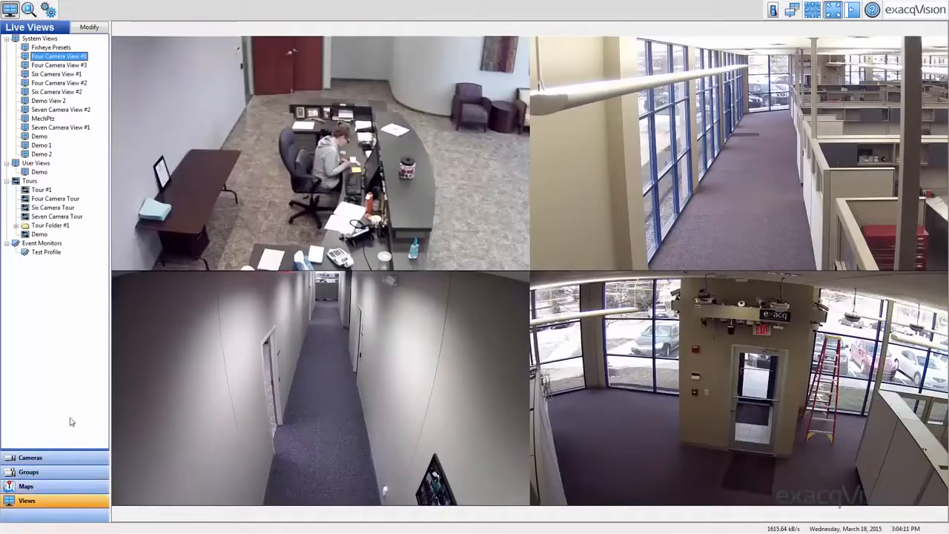
click(41, 145)
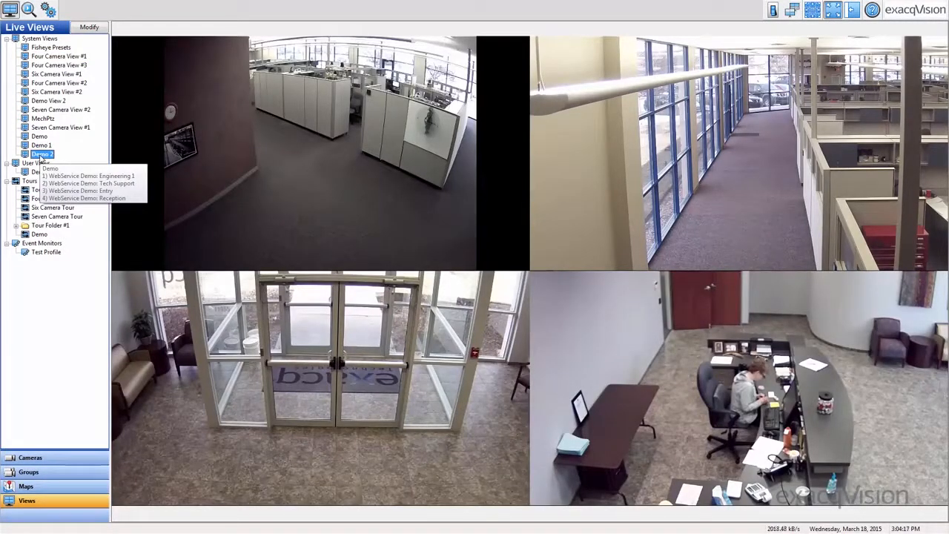
click(40, 137)
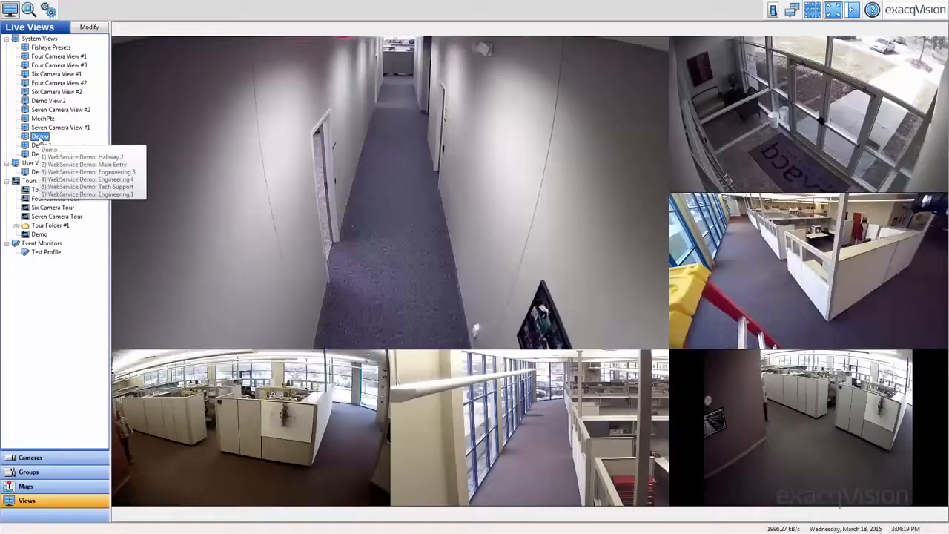
click(40, 171)
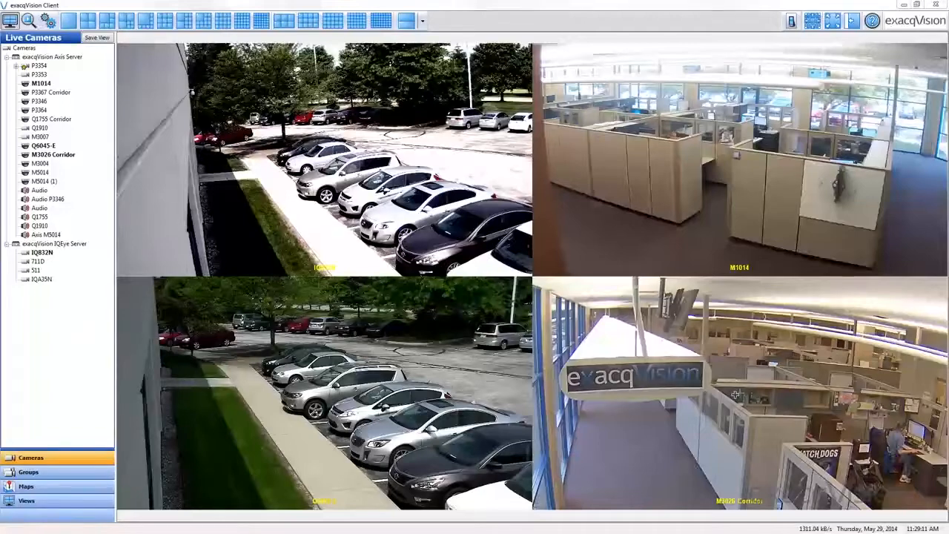
Zoom the live M3026 Corridor camera image in and back out
click(728, 396)
scroll(728, 396, up, 3)
scroll(728, 396, down, 5)
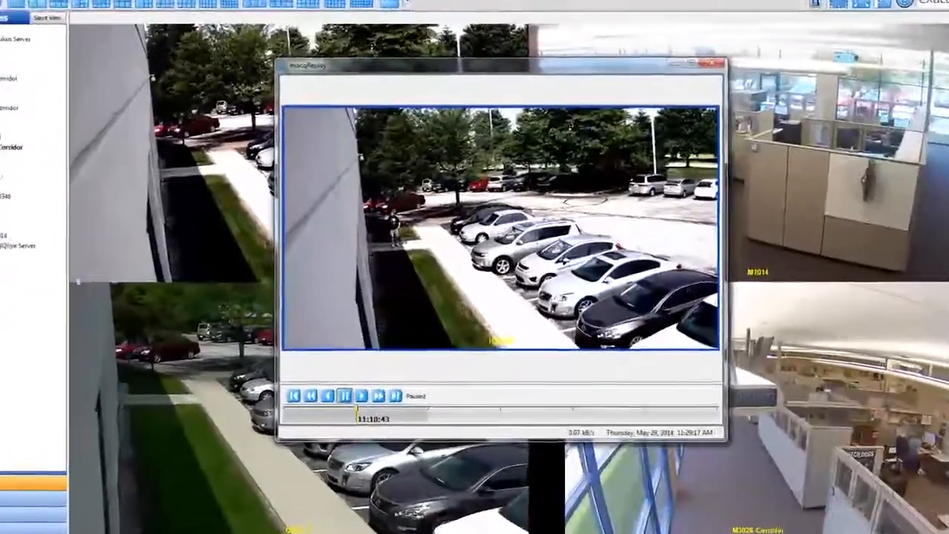
Enlarge the area around the person on the walkway in the paused IQ832N replay, and pan the enlarged image upward
drag(363, 189, 459, 292)
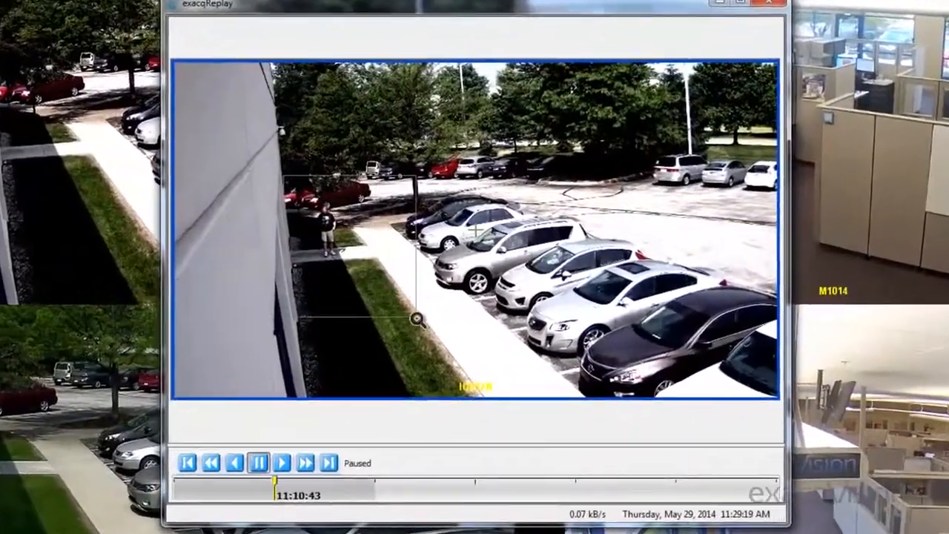
drag(417, 319, 415, 317)
scroll(275, 177, up, 2)
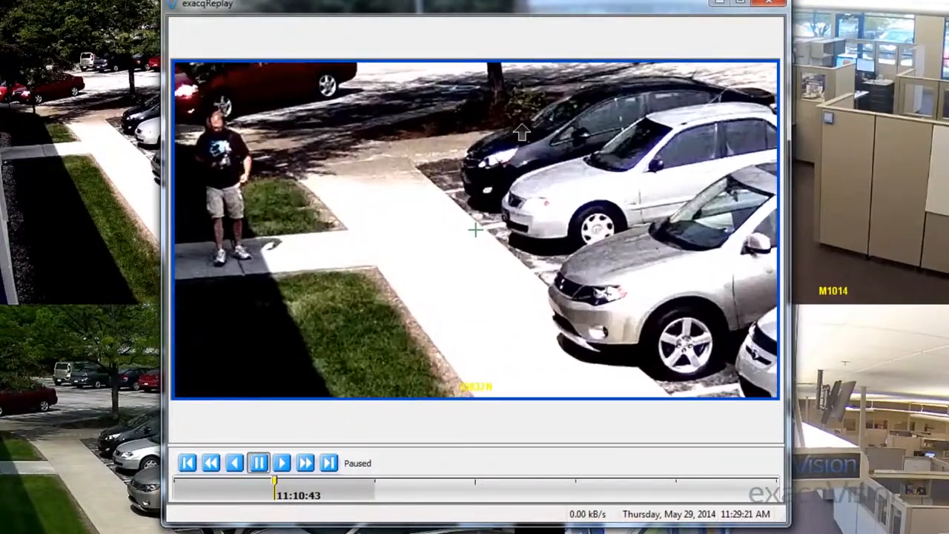
click(507, 131)
click(507, 130)
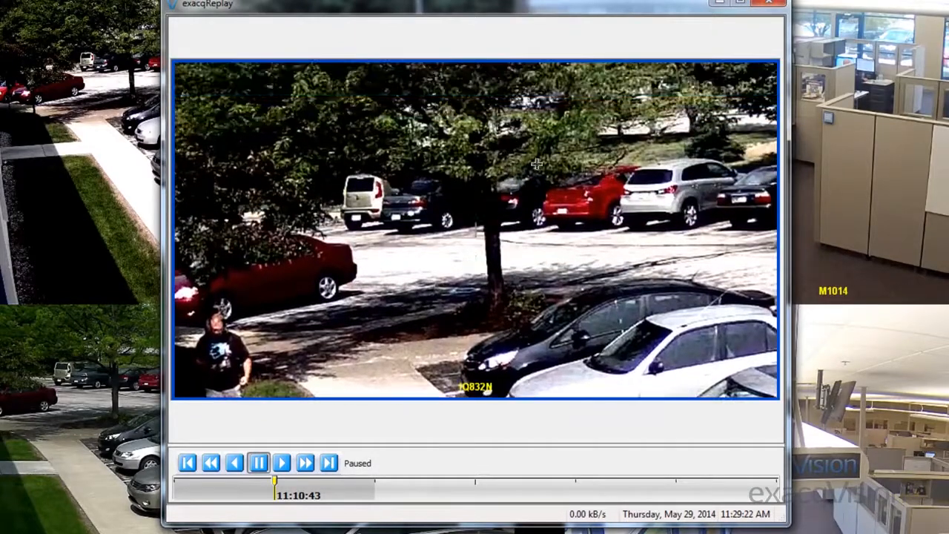
Pan the enlarged replay image right and diagonally down across the parking lot, and zoom out partway
click(611, 225)
click(612, 230)
click(612, 238)
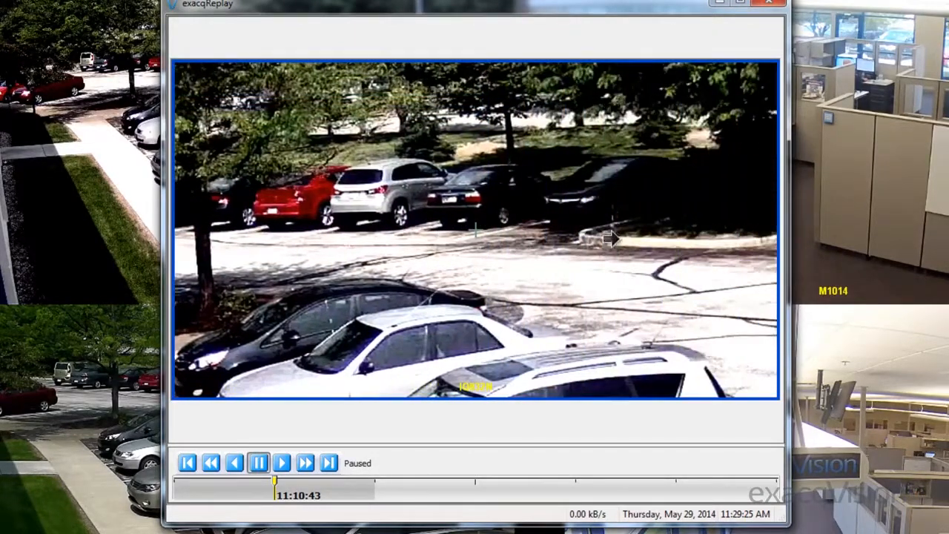
click(620, 293)
scroll(540, 250, down, 3)
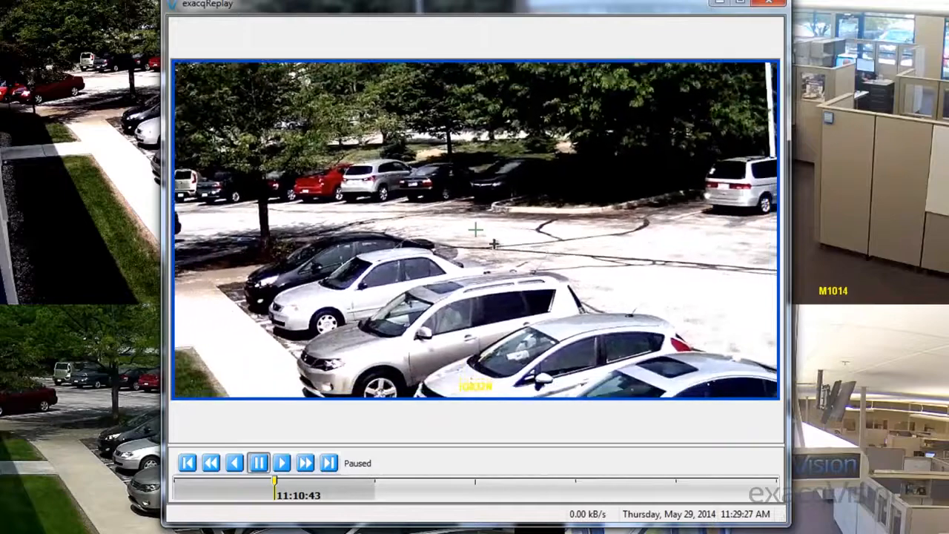
Pan the replay image down and to the left, zoom out to the full frame, and close the replay window
click(352, 268)
click(351, 276)
click(351, 284)
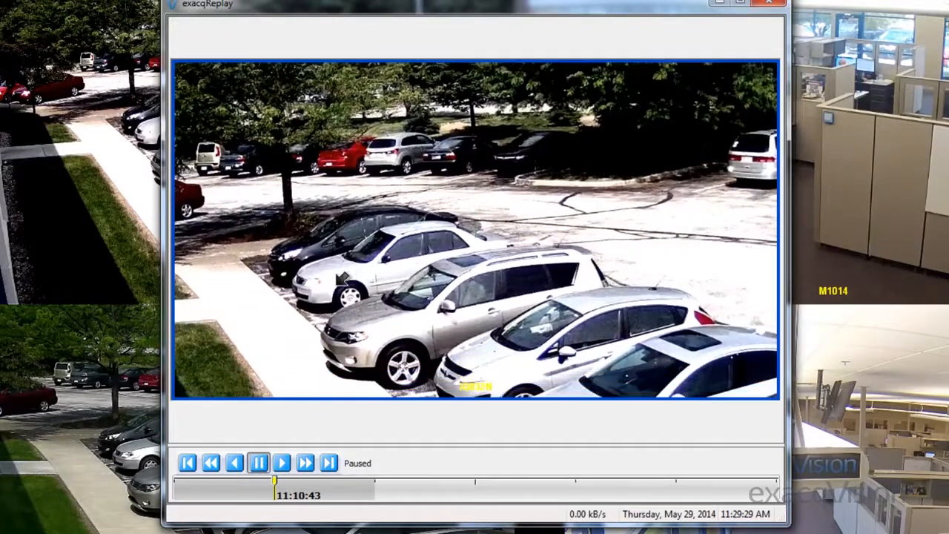
click(350, 286)
click(350, 285)
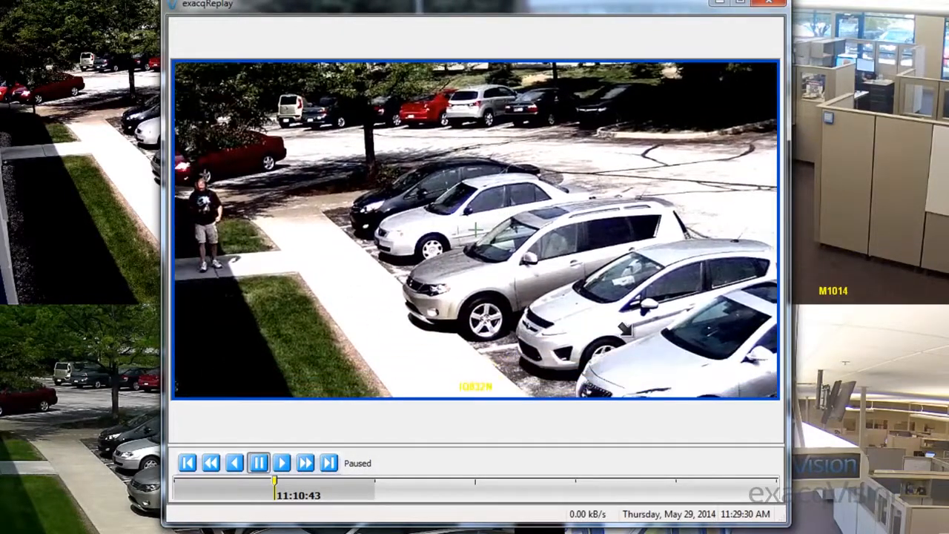
scroll(626, 329, down, 5)
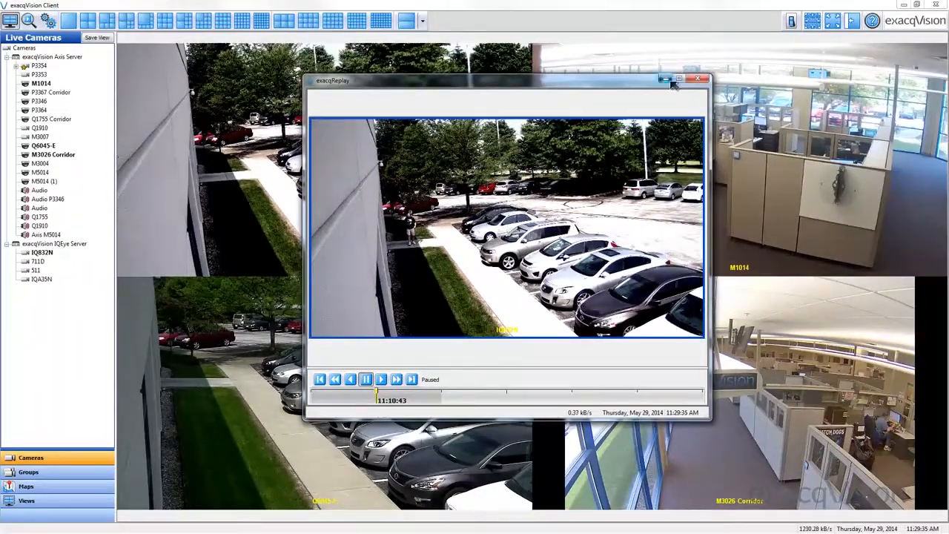
click(666, 79)
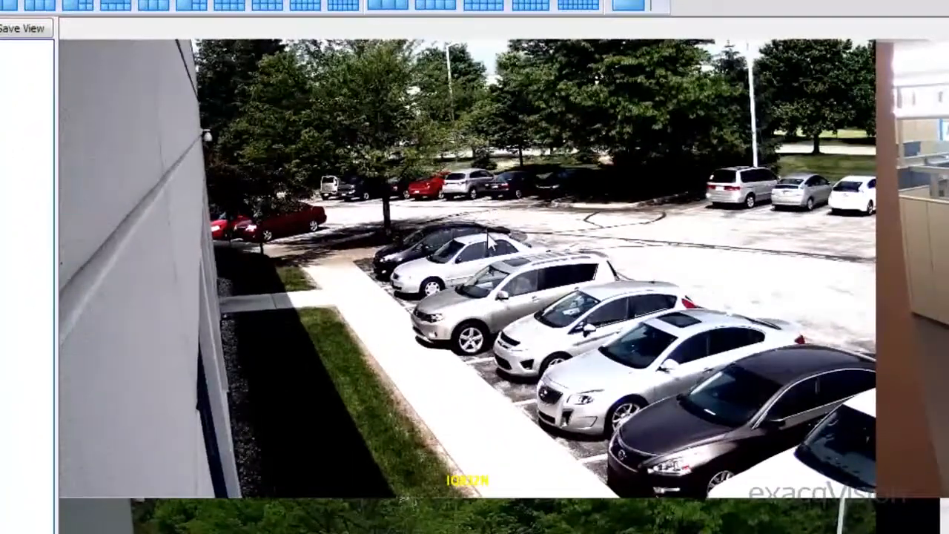
Turn on Digital PTZ for the live IQ832N camera and zoom in on the parked cars
right_click(487, 236)
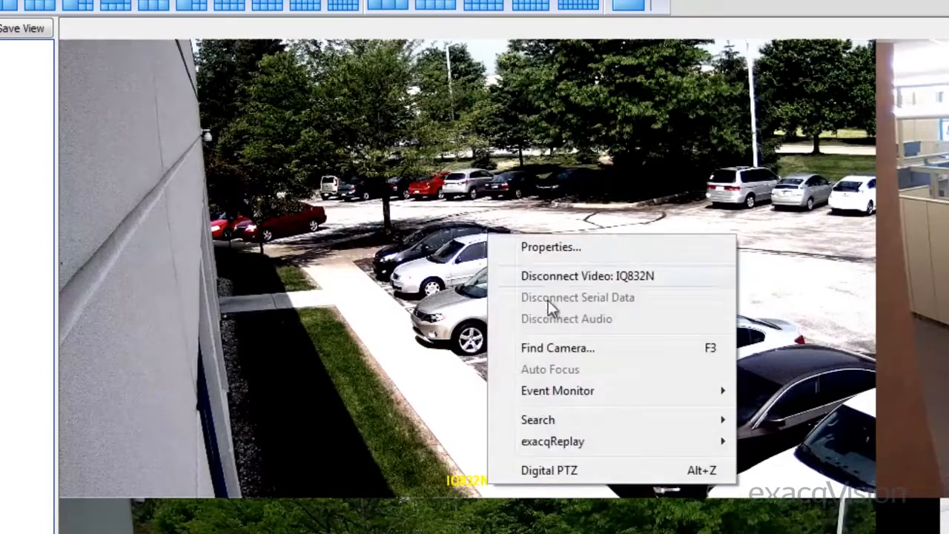
click(631, 469)
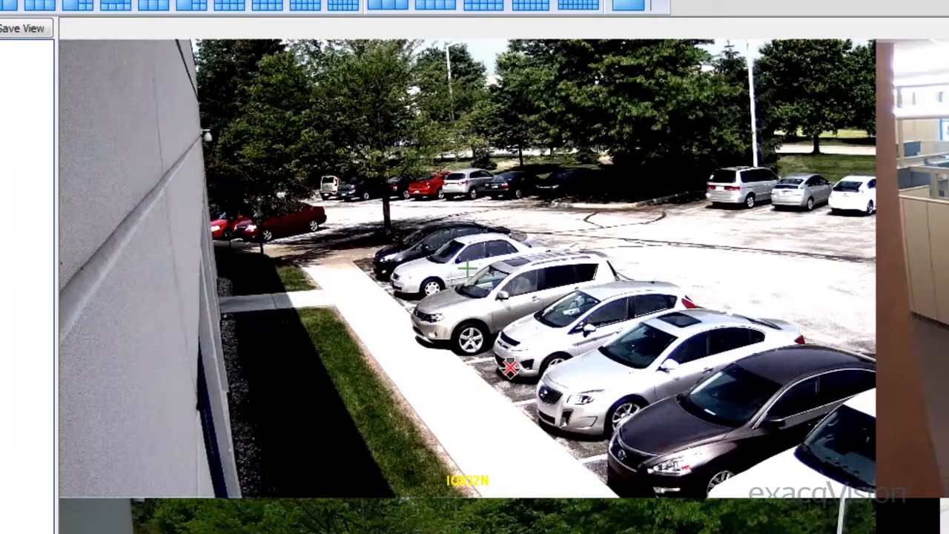
scroll(468, 285, up, 5)
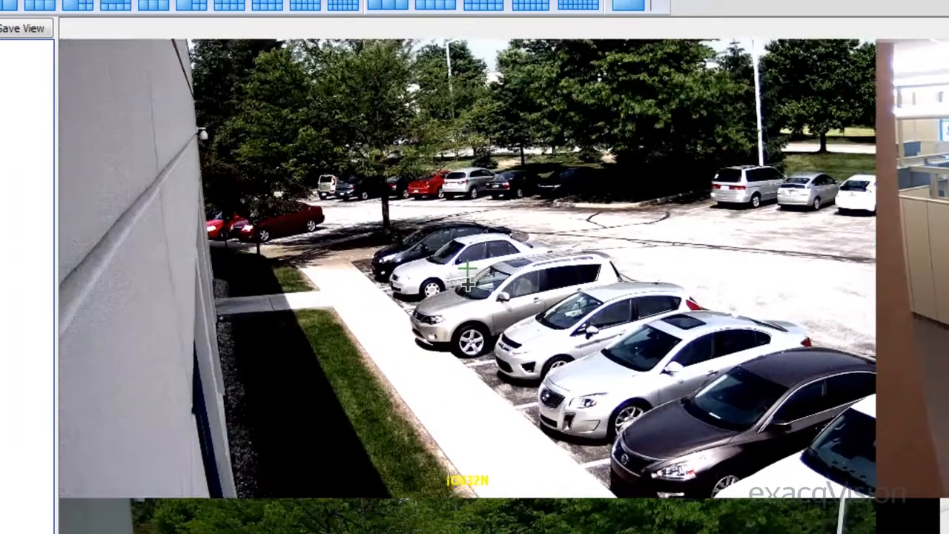
scroll(468, 285, down, 2)
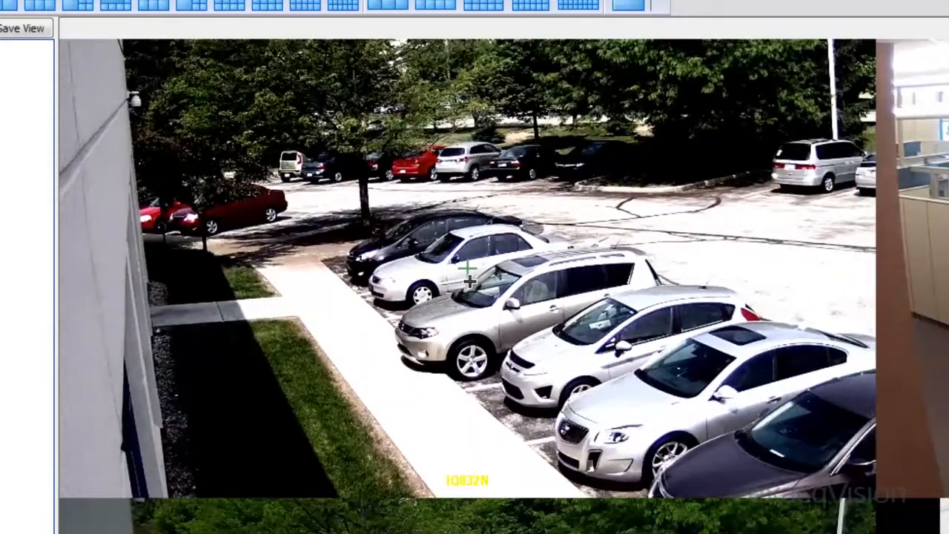
Zoom the live IQ832N image in slightly further on the parked cars, and zoom out partway
scroll(469, 281, up, 2)
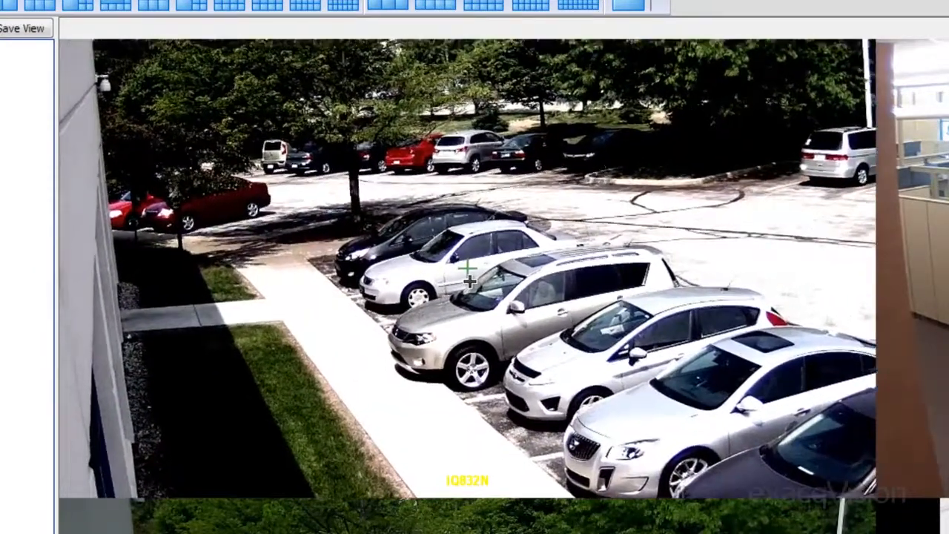
scroll(469, 280, down, 2)
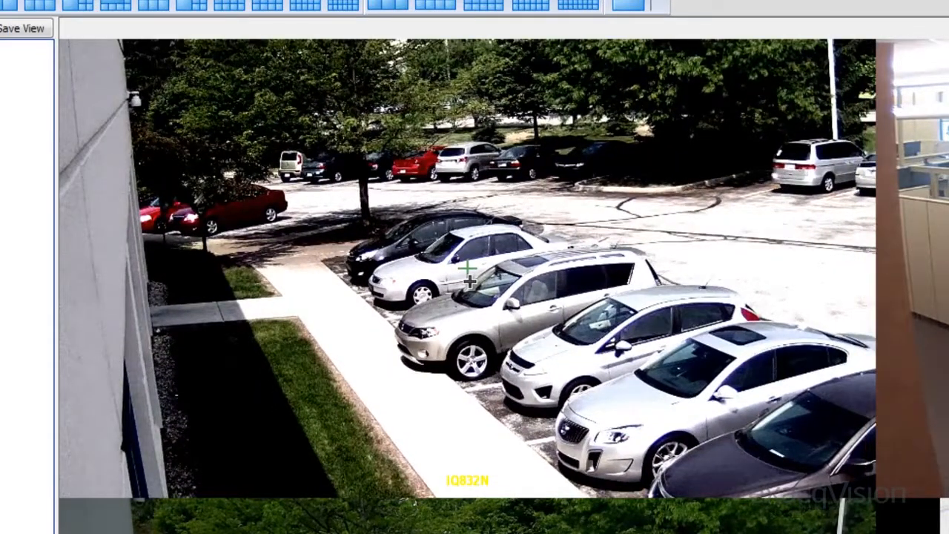
scroll(469, 280, down, 2)
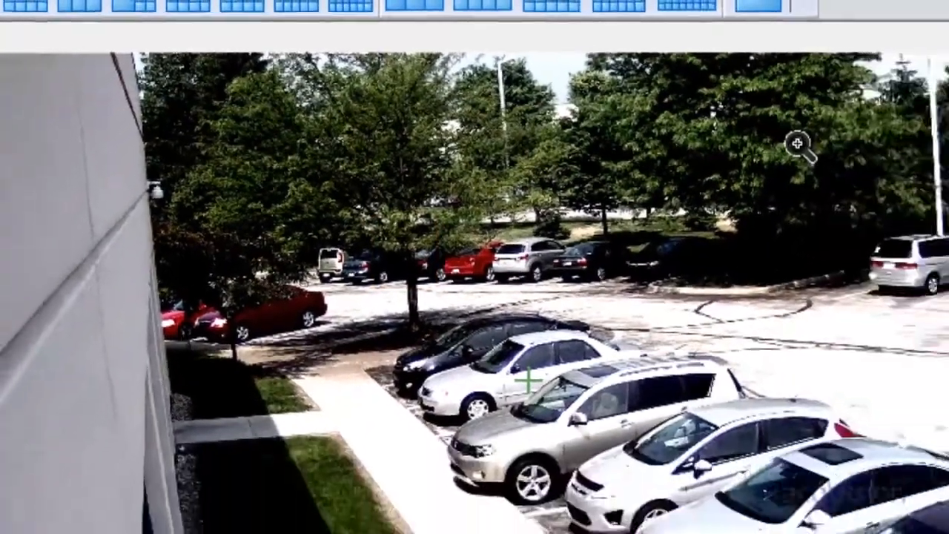
Enlarge a boxed area around the vehicles parked across the lot in live IQ832N video, and zoom out to the full frame
drag(640, 105, 829, 295)
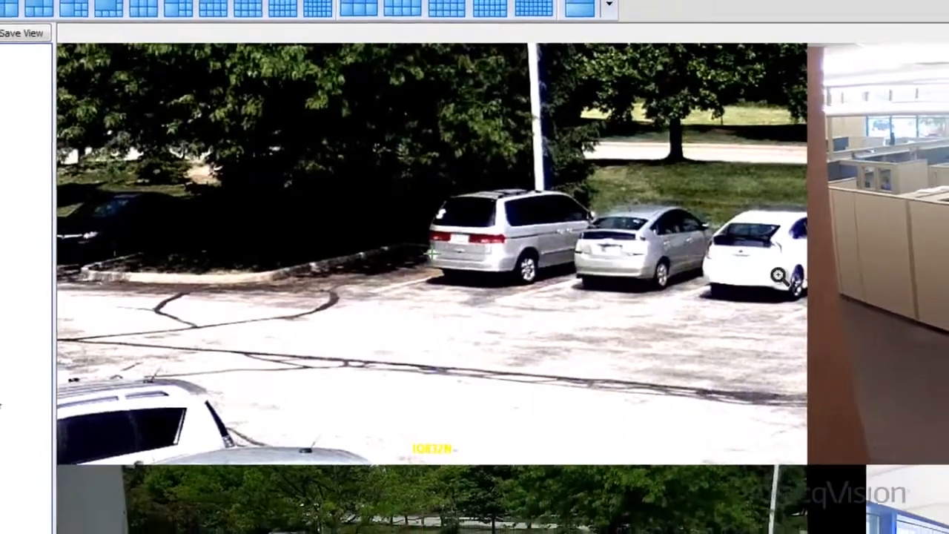
scroll(552, 291, down, 3)
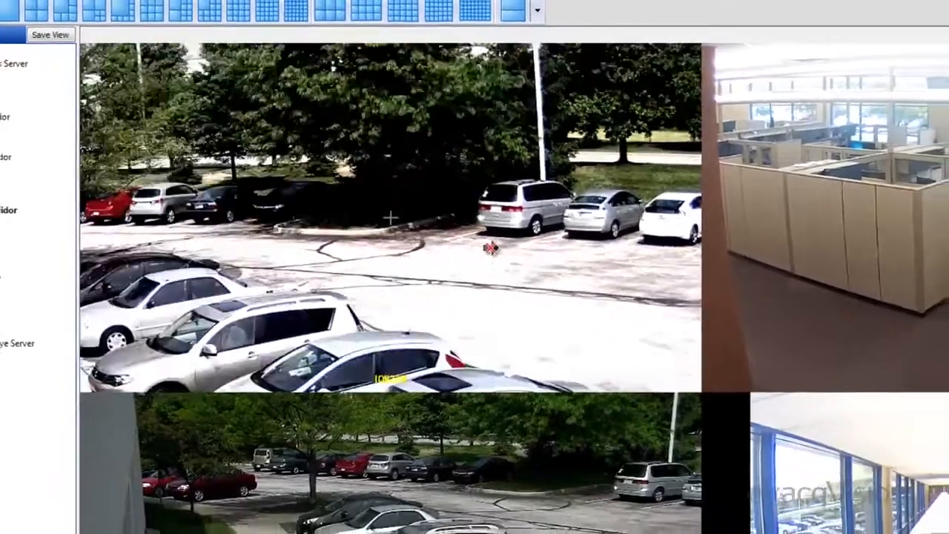
scroll(490, 248, down, 3)
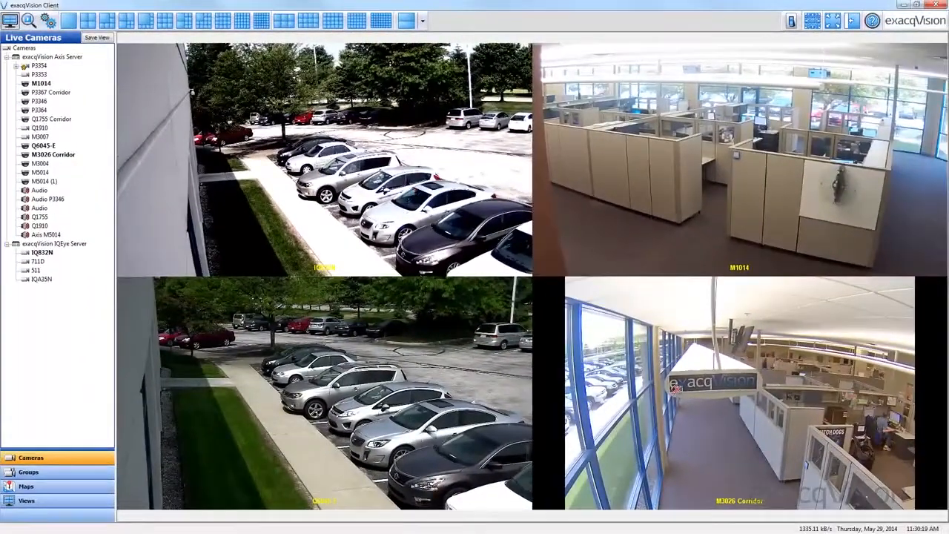
Zoom in on the office cubicles in the live M3026 Corridor video, zoom out partway, and pan the image slightly
scroll(674, 389, up, 2)
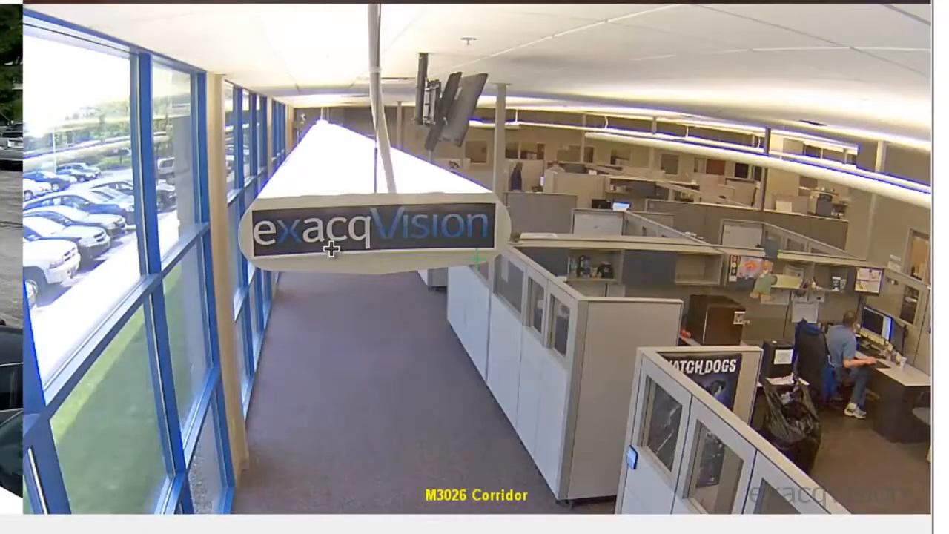
scroll(501, 283, up, 3)
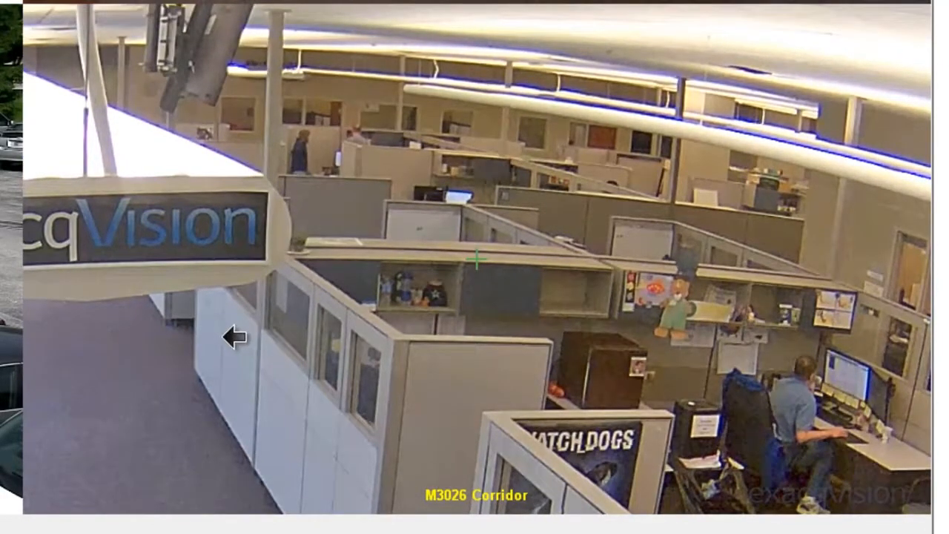
scroll(619, 407, down, 3)
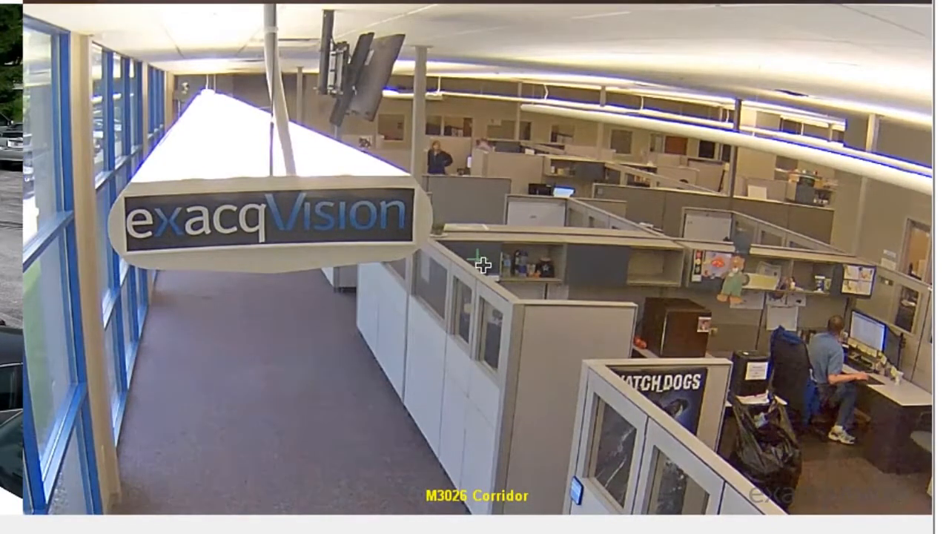
mouse_move(483, 265)
mouse_down()
mouse_move(504, 272)
mouse_move(510, 240)
mouse_move(440, 238)
mouse_move(440, 271)
mouse_move(379, 251)
mouse_move(430, 303)
mouse_move(473, 282)
mouse_move(477, 235)
mouse_move(526, 248)
mouse_move(559, 271)
mouse_move(558, 238)
mouse_move(542, 247)
mouse_move(553, 267)
mouse_move(475, 250)
mouse_up()
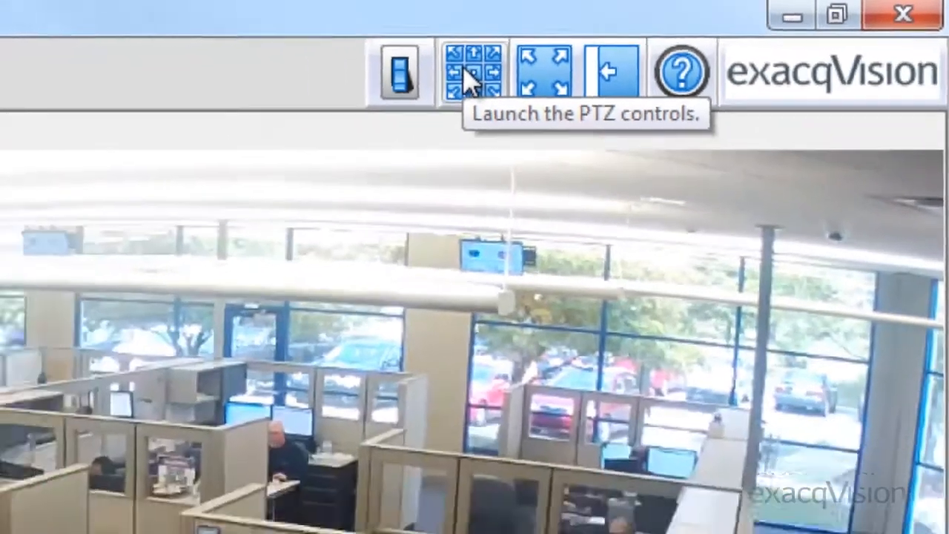
Launch the PTZ controls for the M3026 Corridor camera and recall its Home1, Home2 and Home3 presets in turn
click(342, 93)
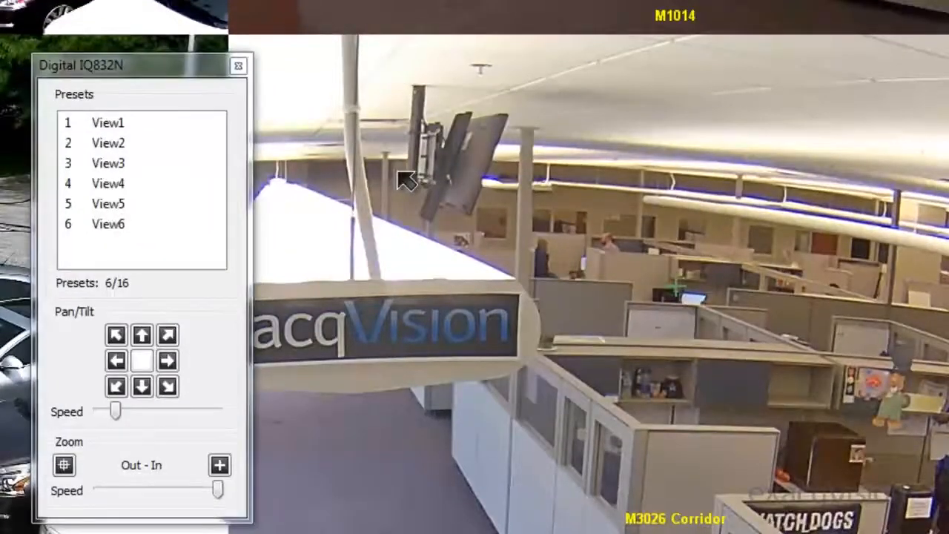
click(406, 180)
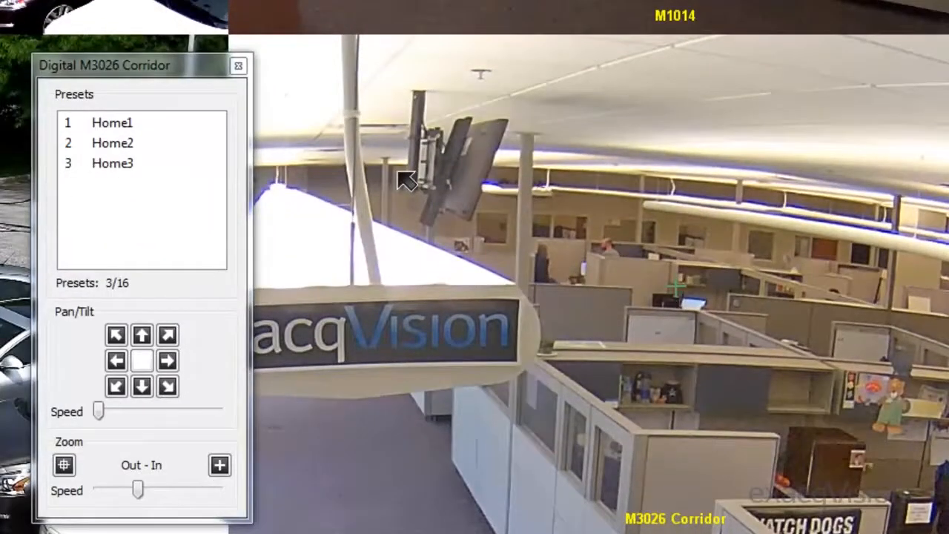
click(162, 122)
click(151, 144)
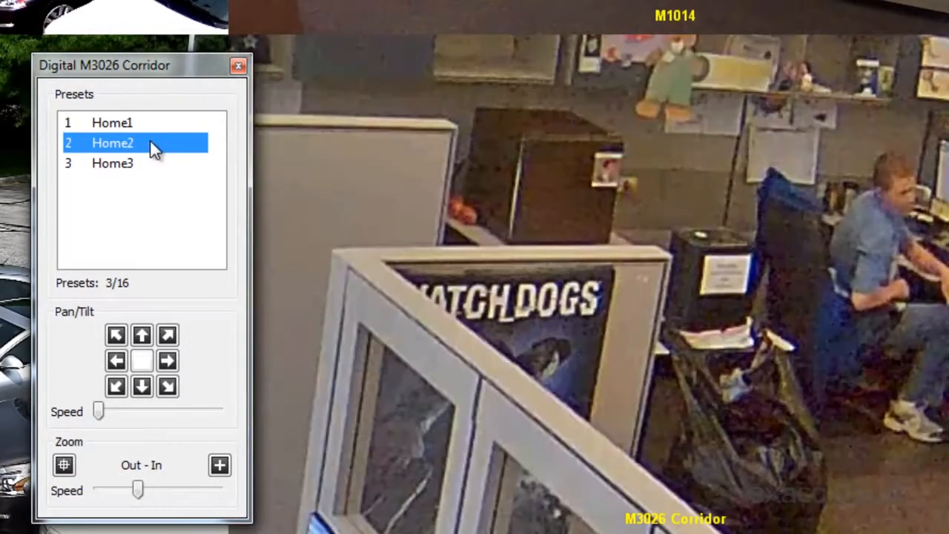
click(147, 164)
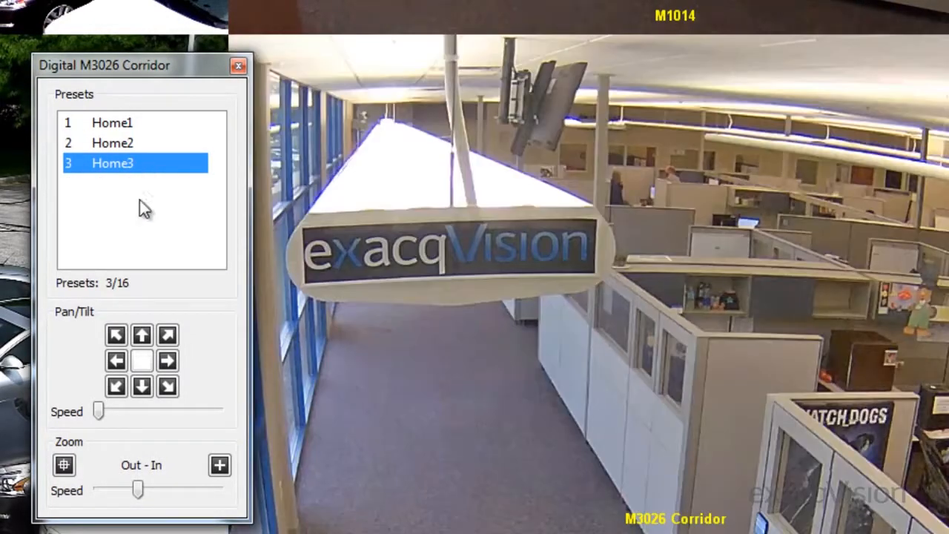
Pan the M3026 Corridor image diagonally down and left at a slightly higher pan/tilt speed, close the PTZ controls, and zoom out partway
mouse_move(99, 412)
mouse_down()
mouse_move(140, 413)
mouse_move(111, 412)
mouse_up()
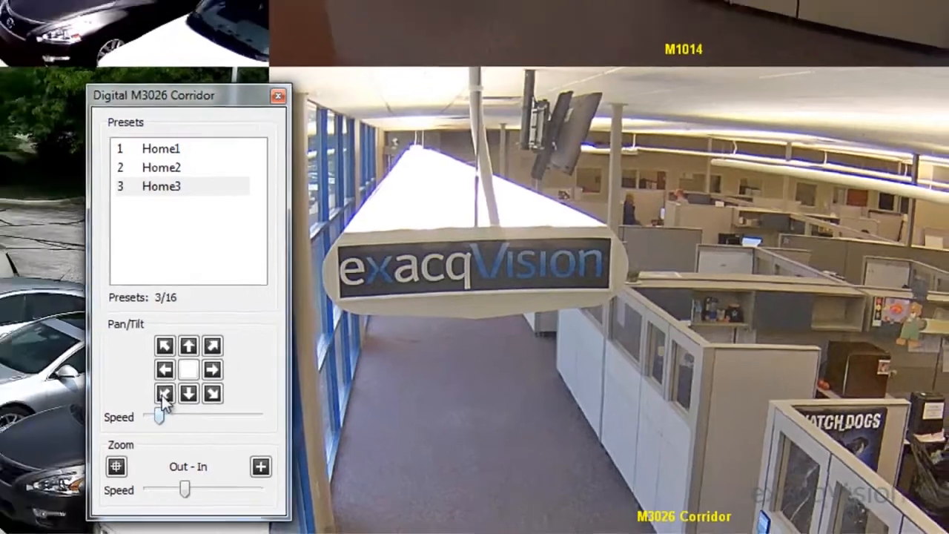
click(116, 388)
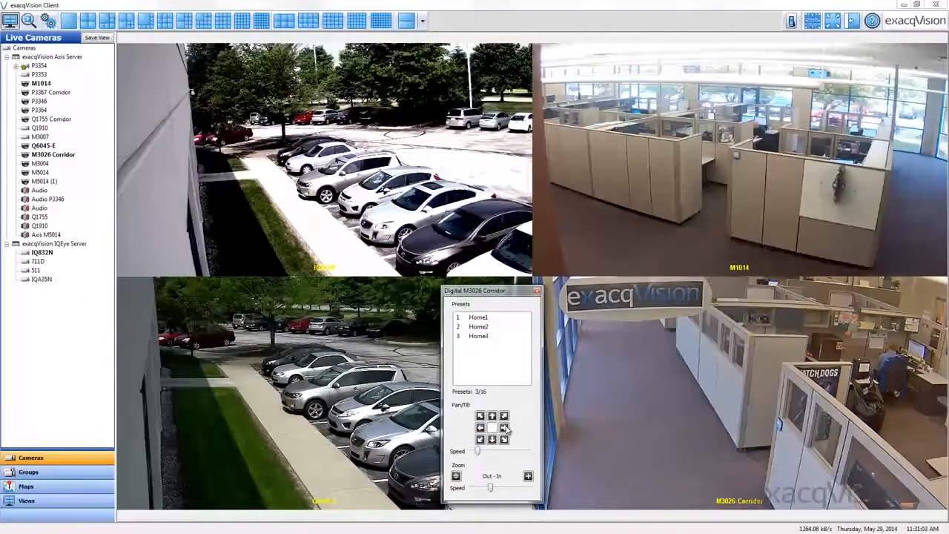
click(537, 293)
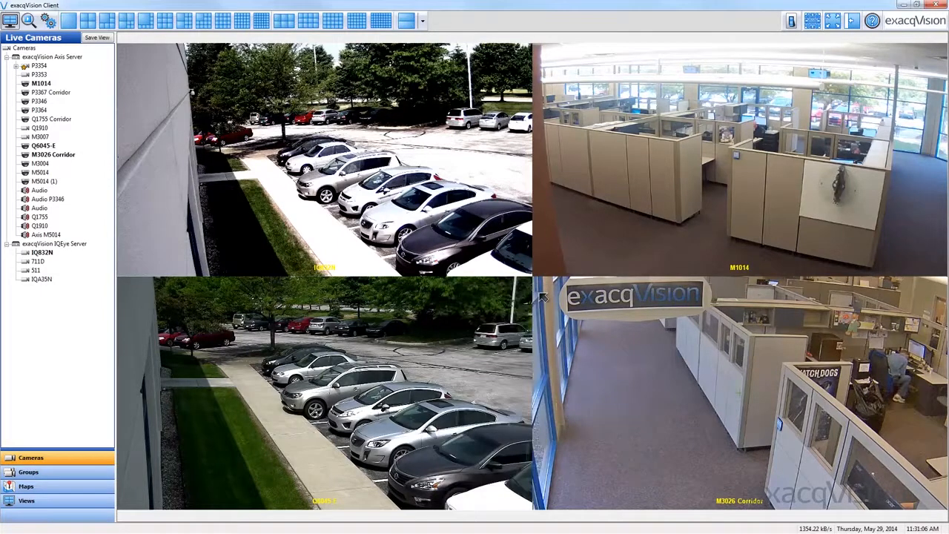
scroll(731, 361, down, 1)
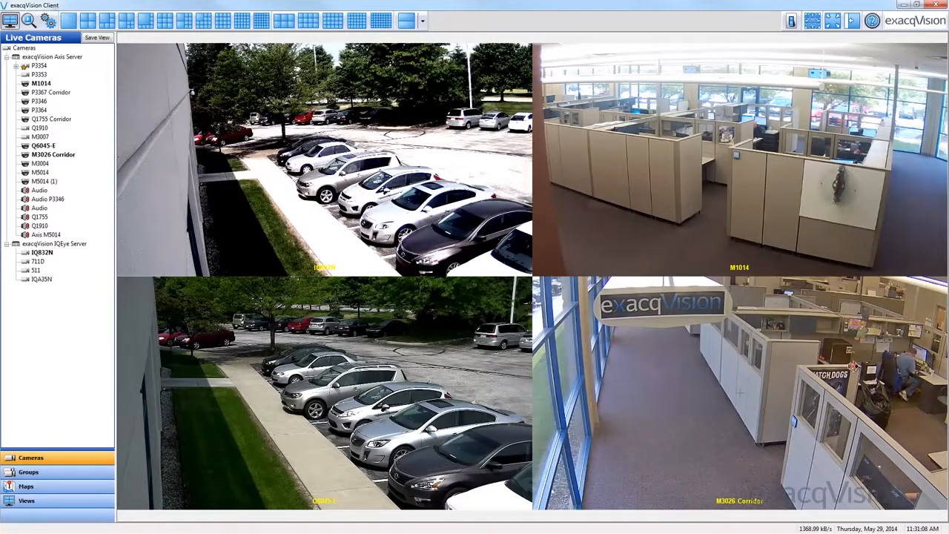
scroll(834, 330, down, 1)
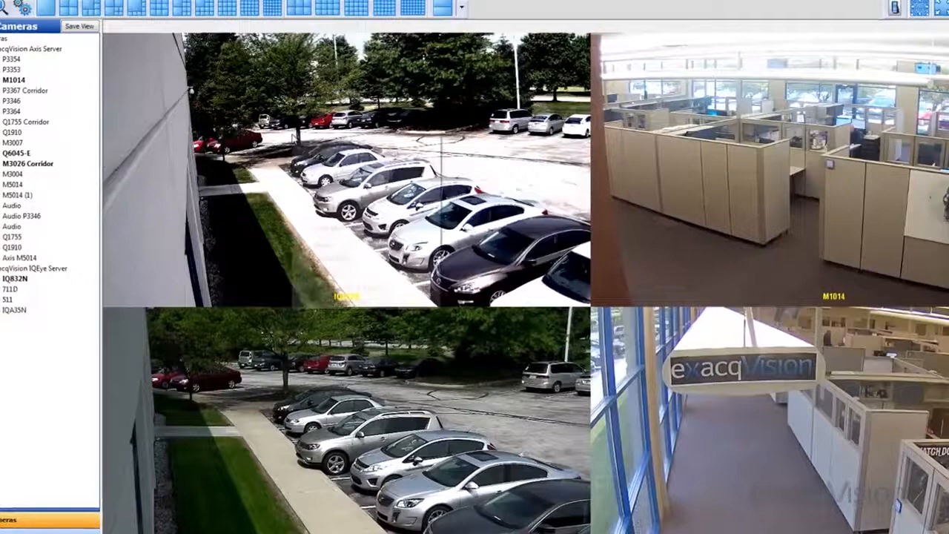
Open the IQ832N camera's properties from live video and show its Digital PTZ / Fisheye settings
right_click(292, 132)
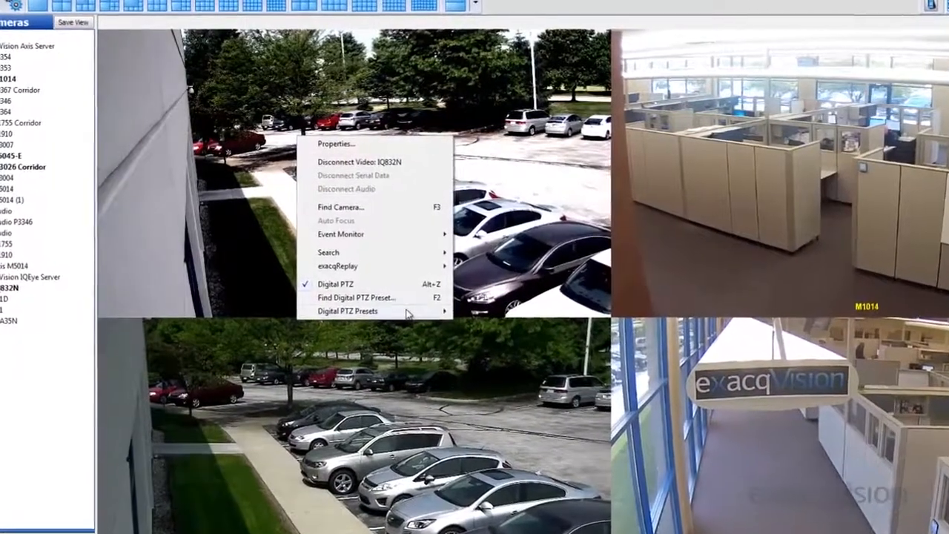
mouse_move(407, 312)
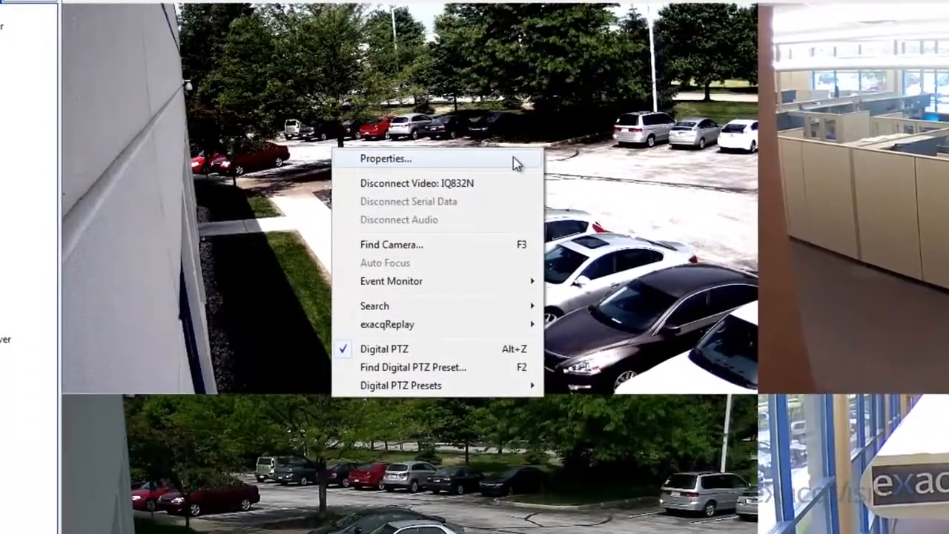
click(512, 157)
click(396, 277)
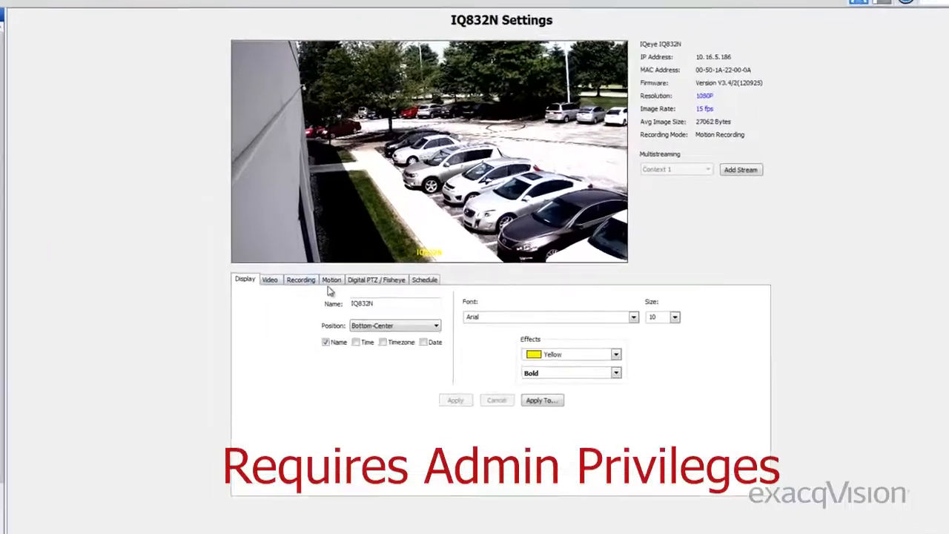
click(361, 285)
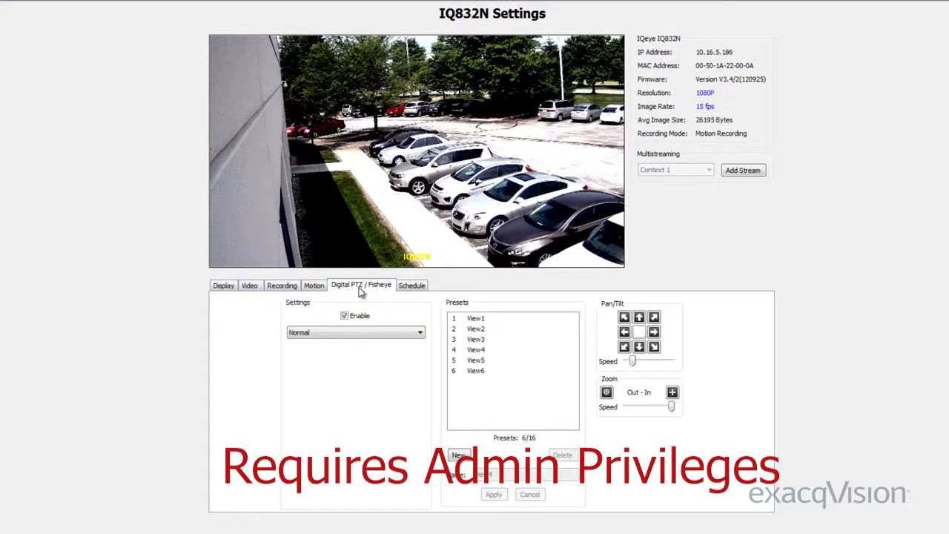
Recall the IQ832N presets View1 and View2, tilt the View2 framing upward, and apply the change to the preset
click(487, 319)
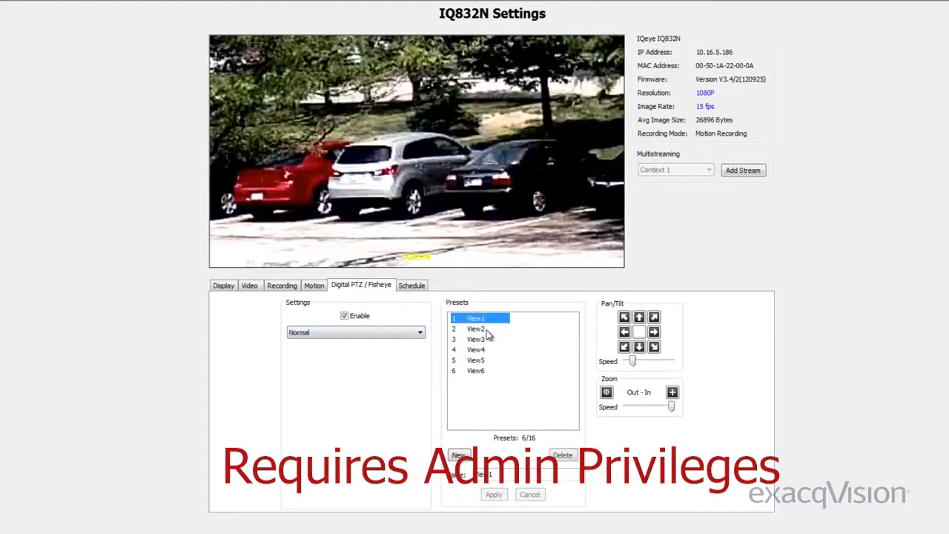
click(488, 329)
click(654, 347)
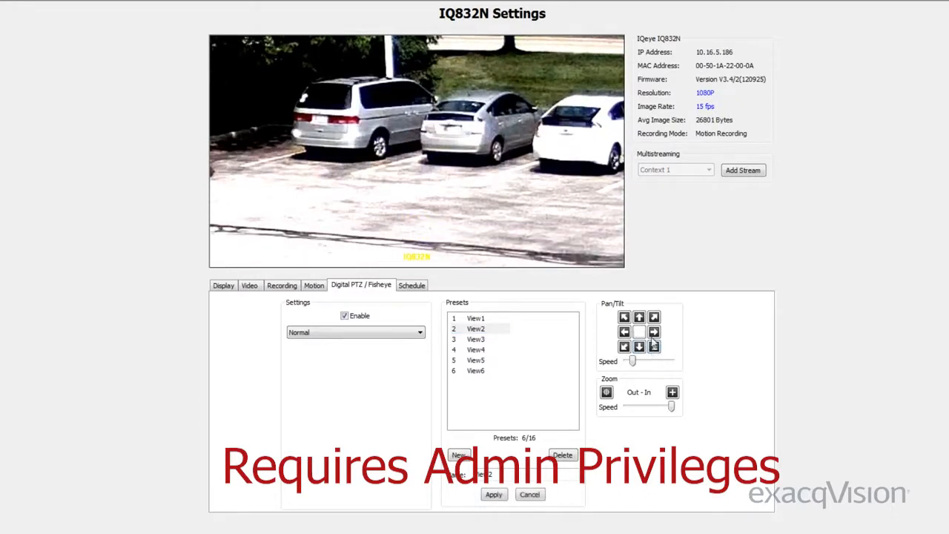
click(654, 318)
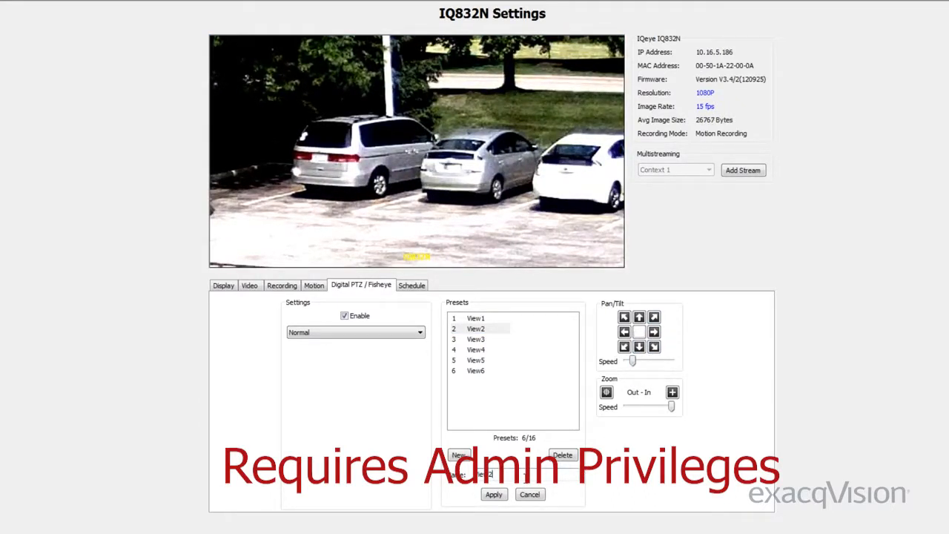
click(495, 494)
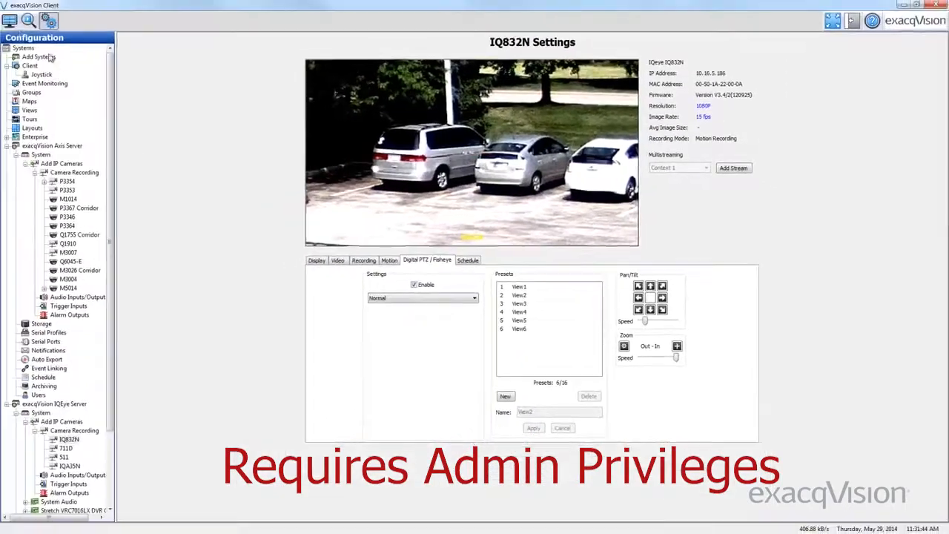
Return to live video and recall the Digital PTZ presets View3 and View1 on the IQ832N camera
click(11, 21)
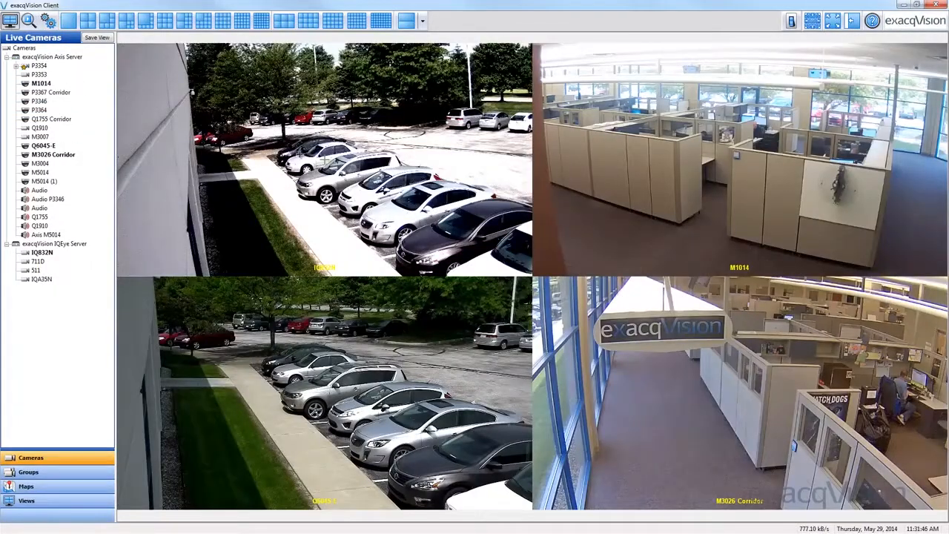
right_click(348, 157)
mouse_move(458, 300)
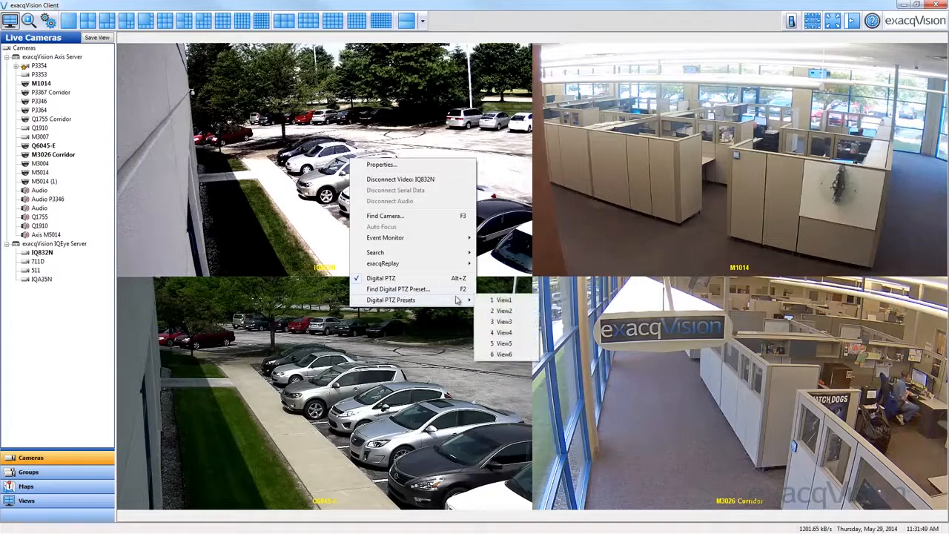
click(504, 323)
right_click(452, 218)
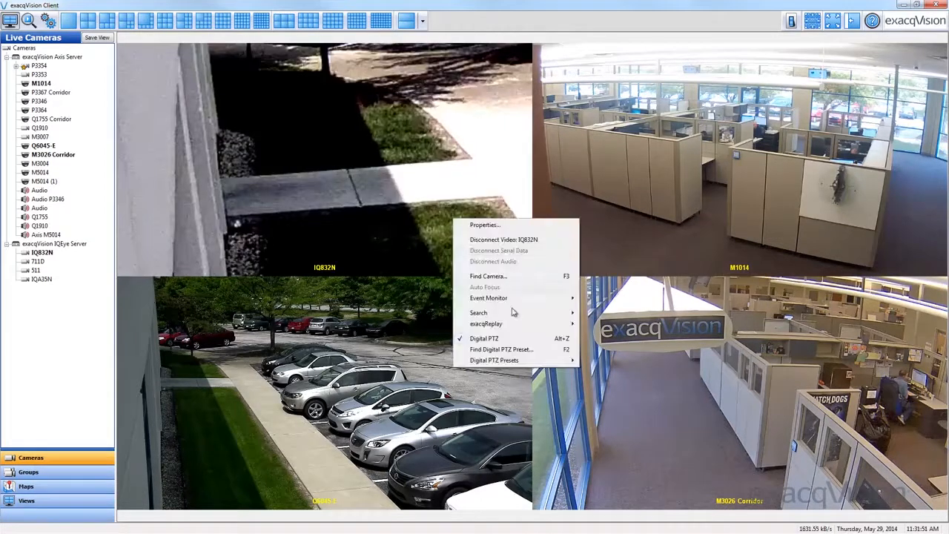
mouse_move(524, 362)
click(608, 360)
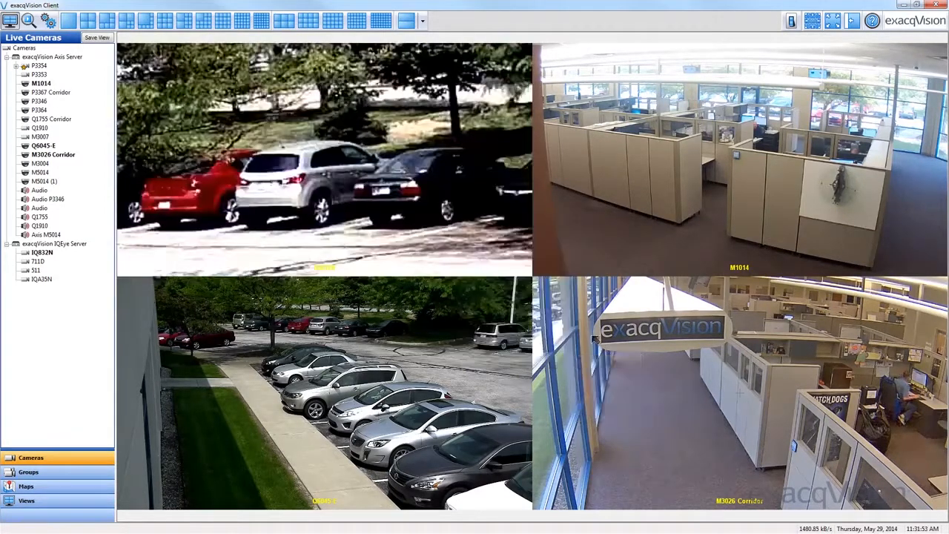
Find the IQ832N camera's Digital PTZ preset by searching for view4, and recall it
right_click(334, 152)
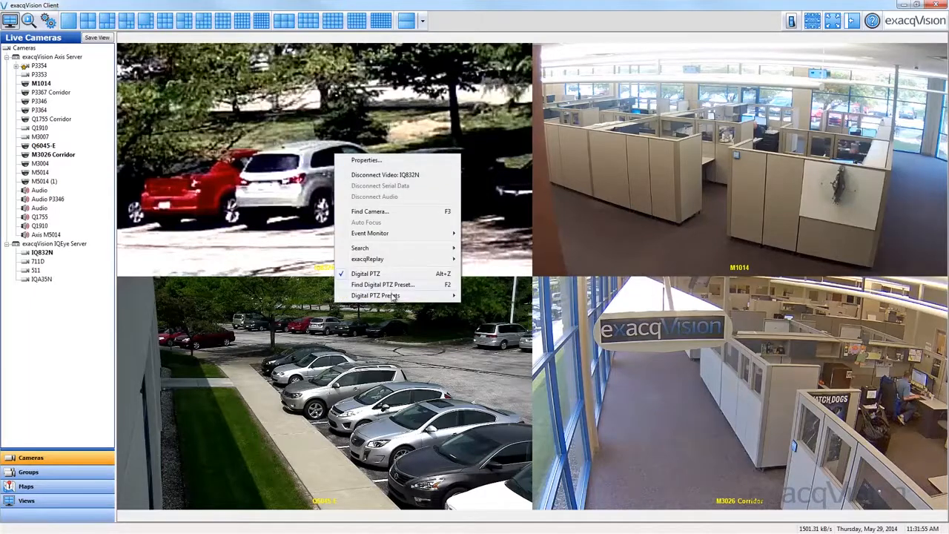
mouse_move(449, 296)
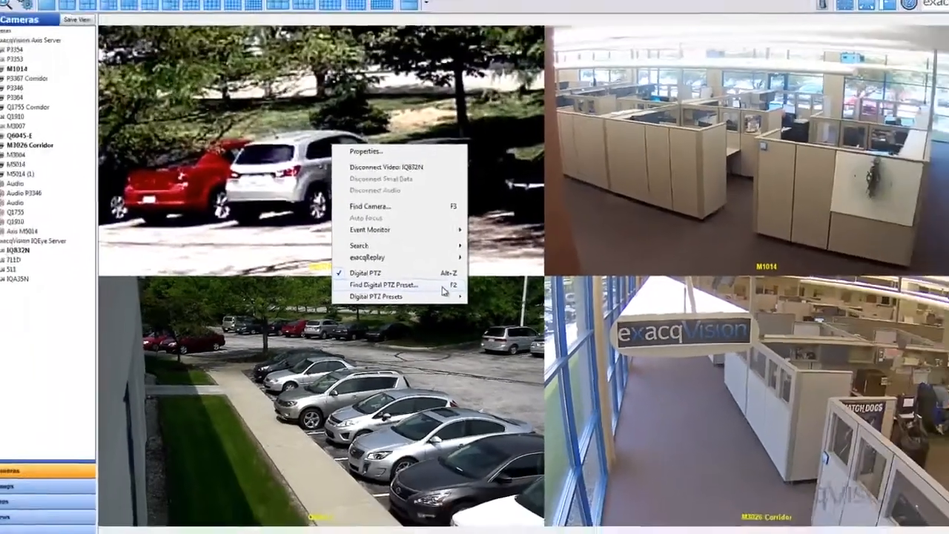
click(474, 288)
text(view4)
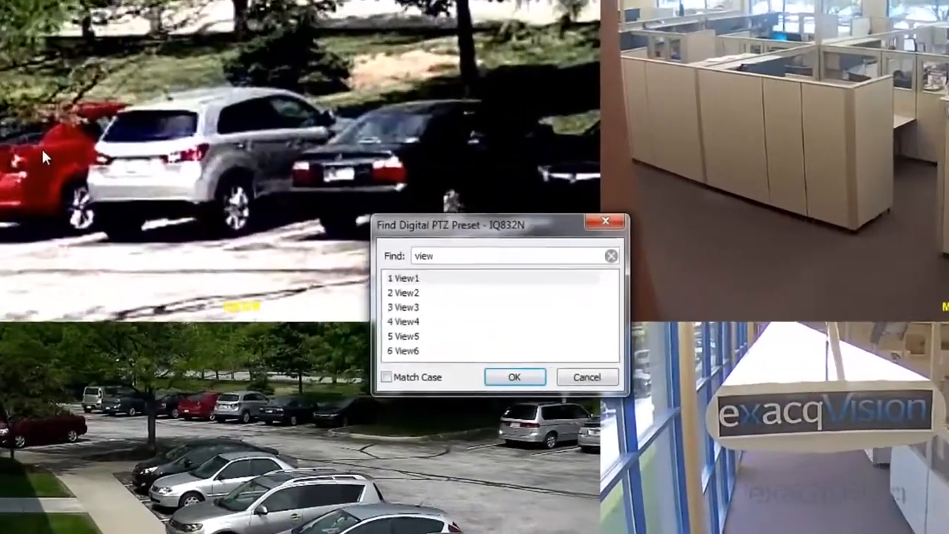
key(Return)
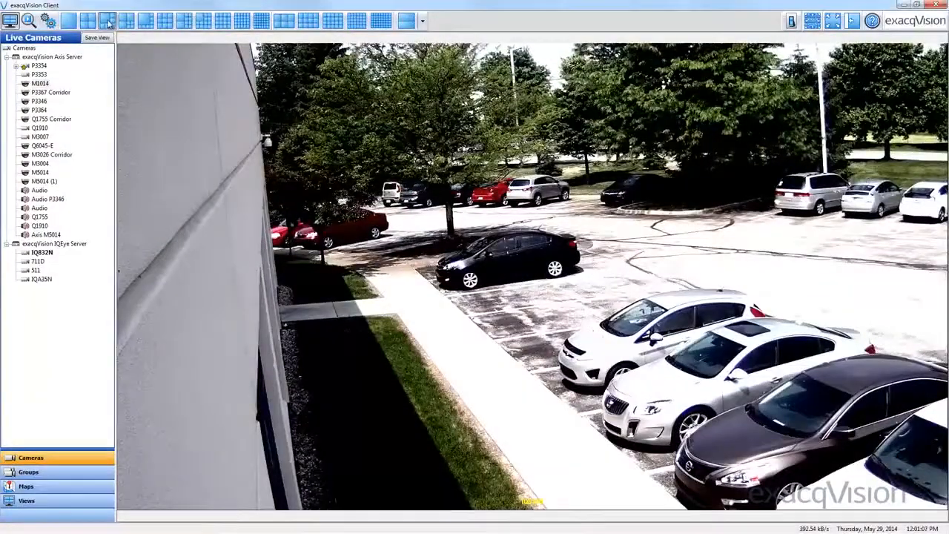
Switch live video to a six-panel layout with one large panel and fill every panel with the IQ832N camera
click(108, 21)
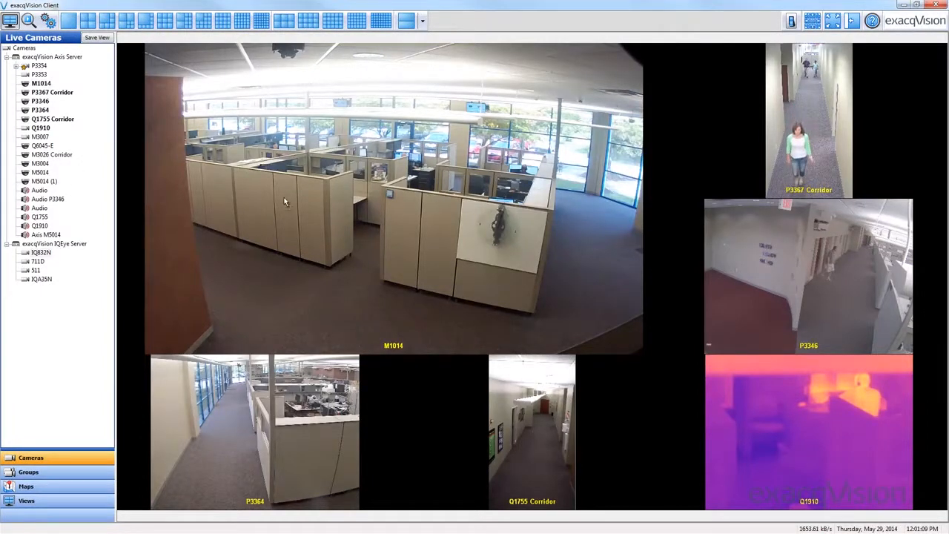
double_click(42, 253)
double_click(50, 254)
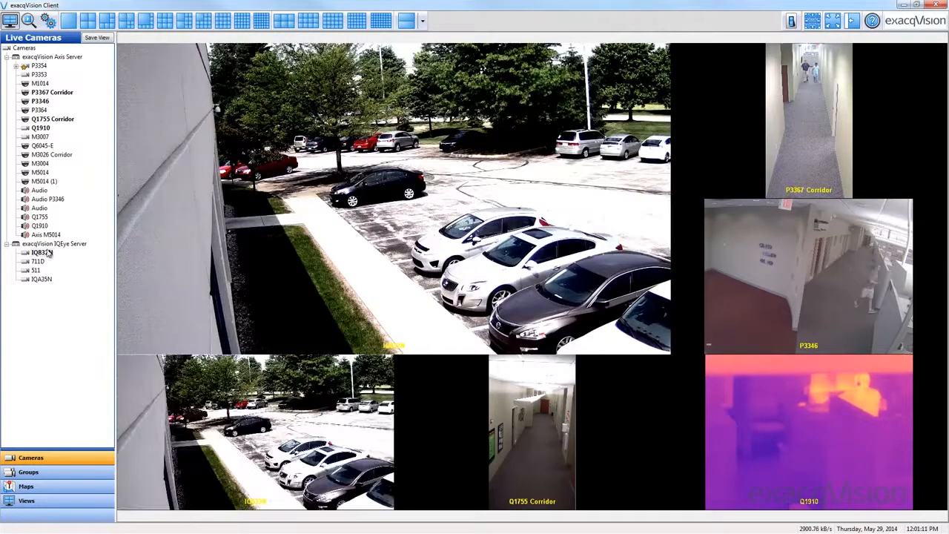
drag(454, 377, 457, 379)
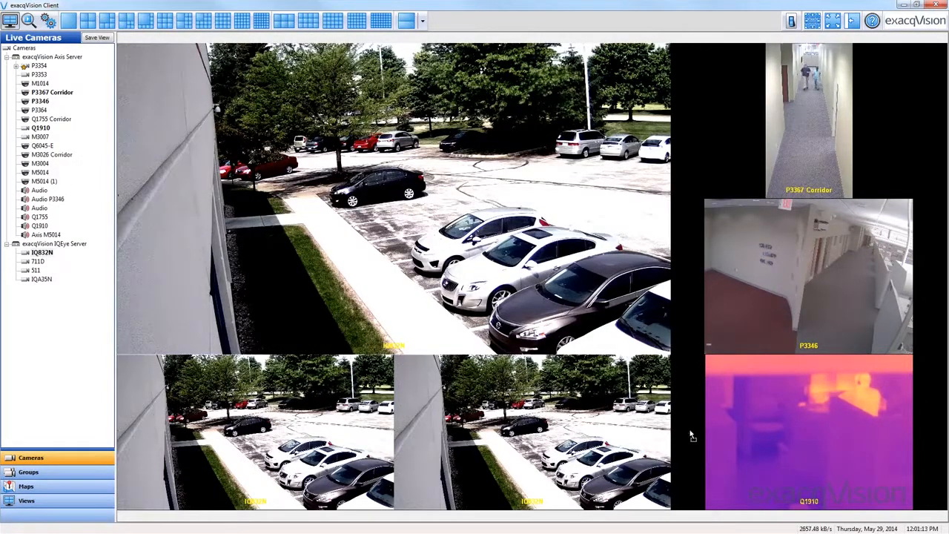
drag(691, 436, 691, 436)
drag(283, 282, 708, 308)
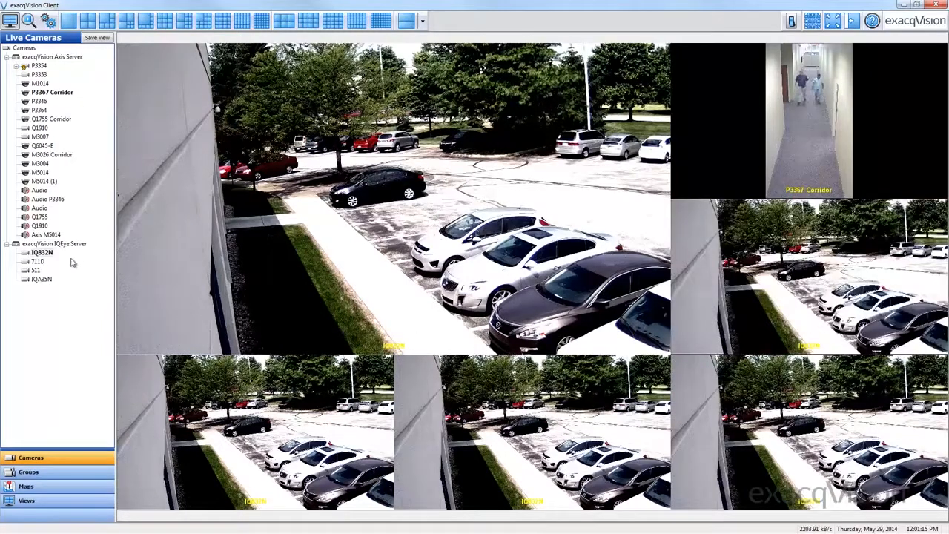
drag(812, 139, 847, 154)
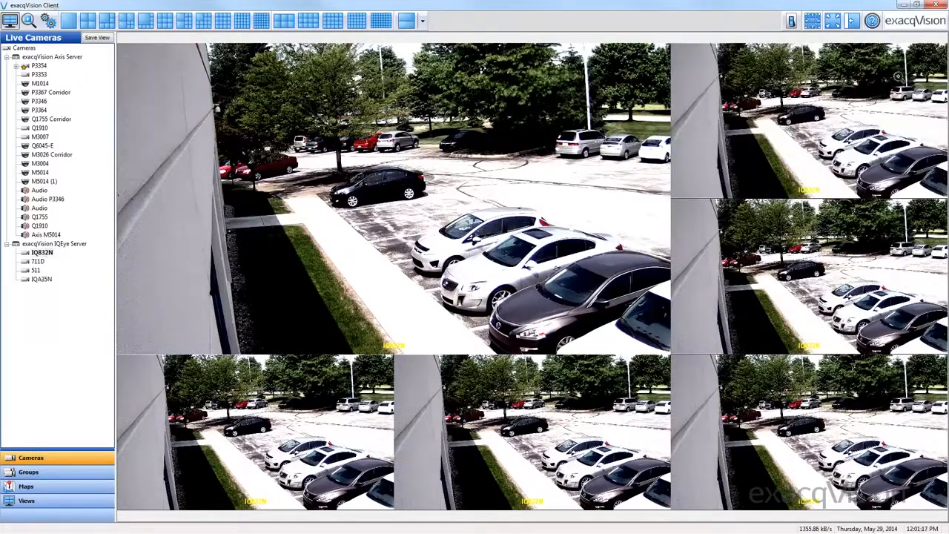
Digitally zoom the three small IQ832N views beside the large one and the bottom-center view into different parking-lot areas
drag(943, 122, 933, 127)
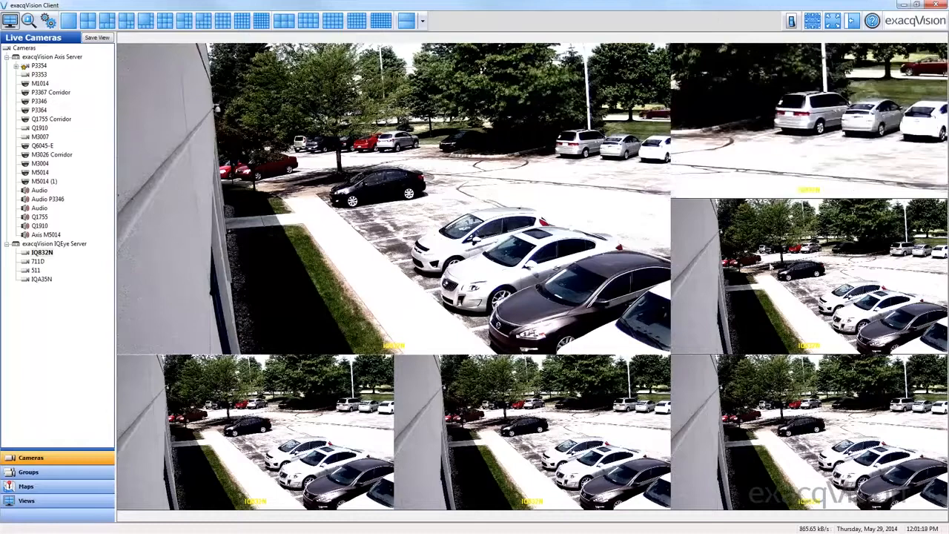
drag(831, 263, 845, 272)
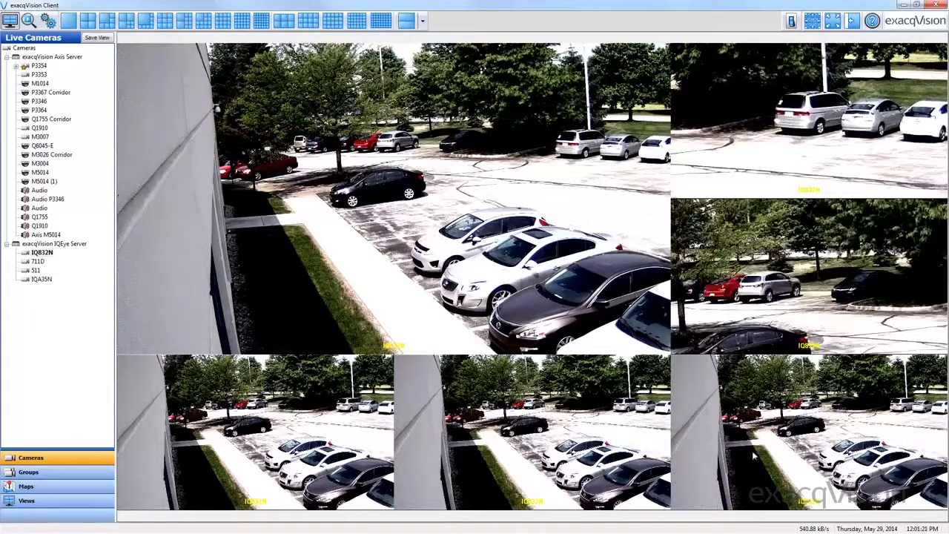
drag(778, 426, 785, 433)
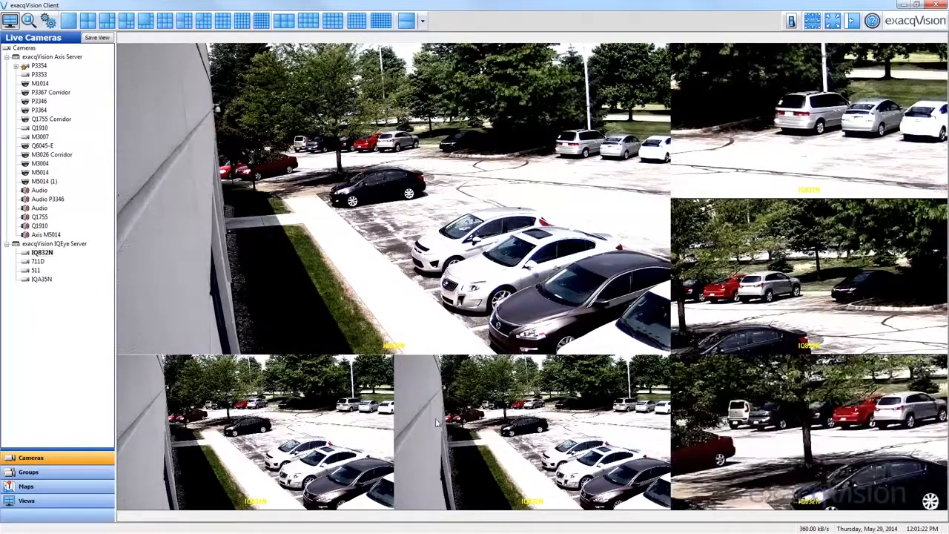
drag(583, 450, 552, 440)
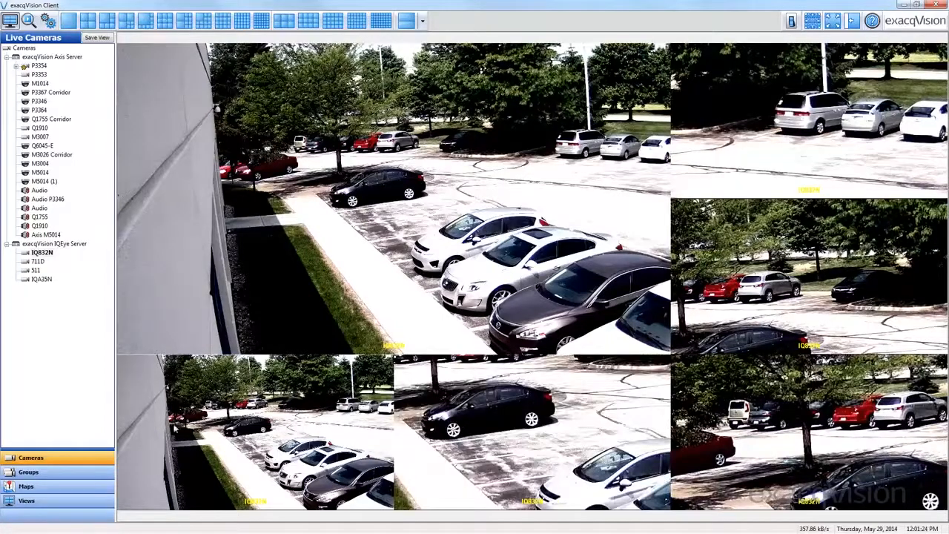
Digitally zoom the bottom-left IQ832N view onto the black car, move in closely on the red car, and zoom back out
drag(226, 473, 228, 473)
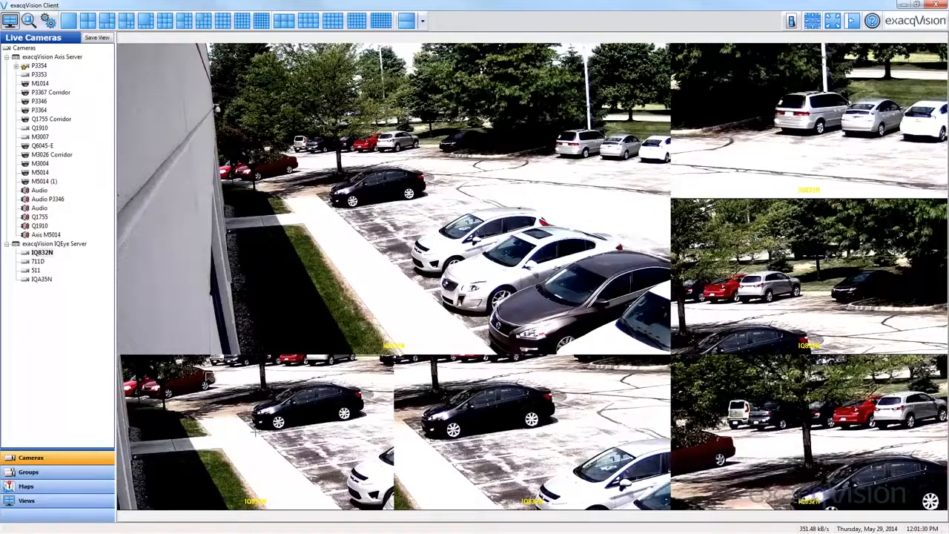
click(210, 378)
scroll(255, 432, up, 4)
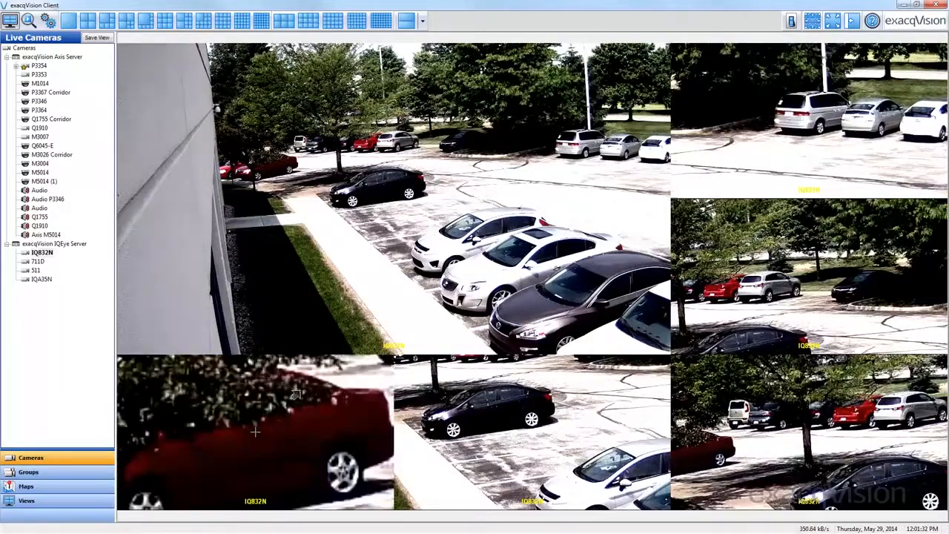
scroll(255, 432, down, 4)
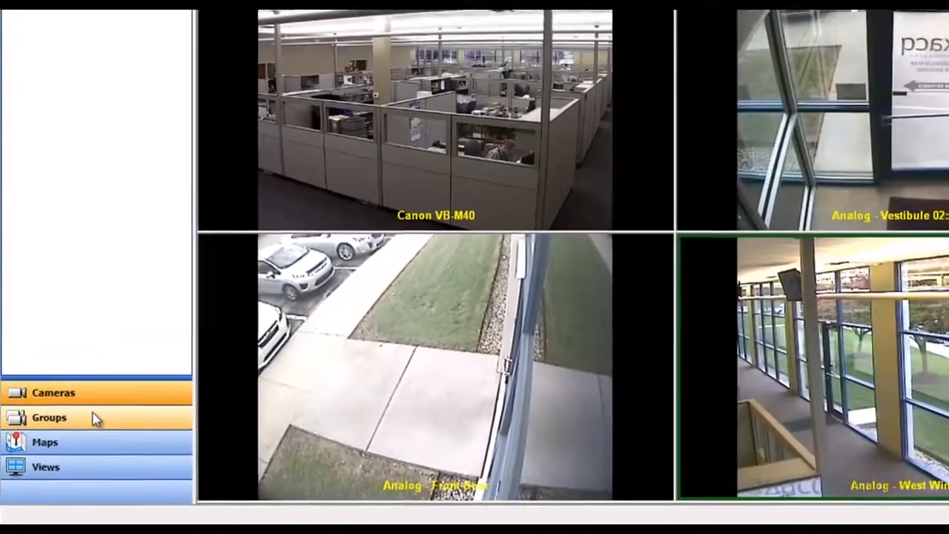
Show the live camera groups and open the Groups configuration page
click(95, 418)
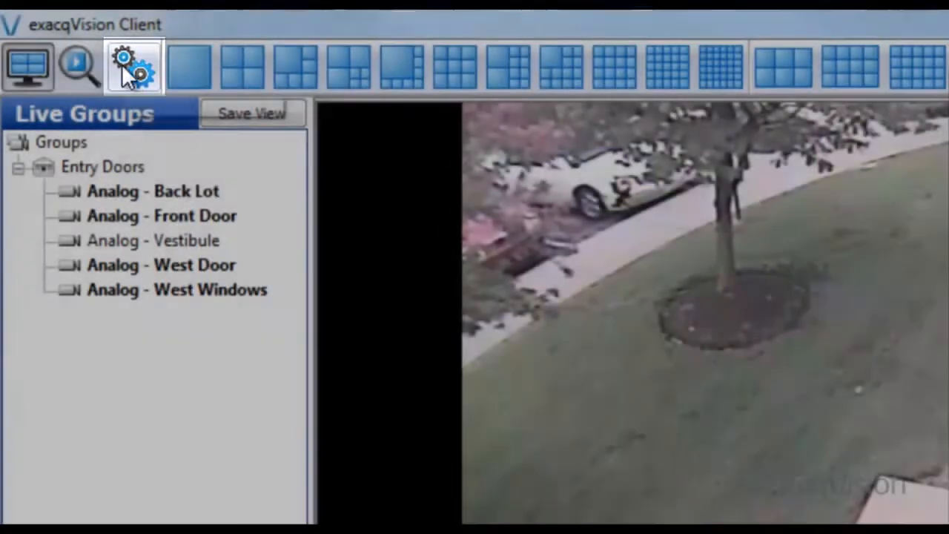
click(122, 65)
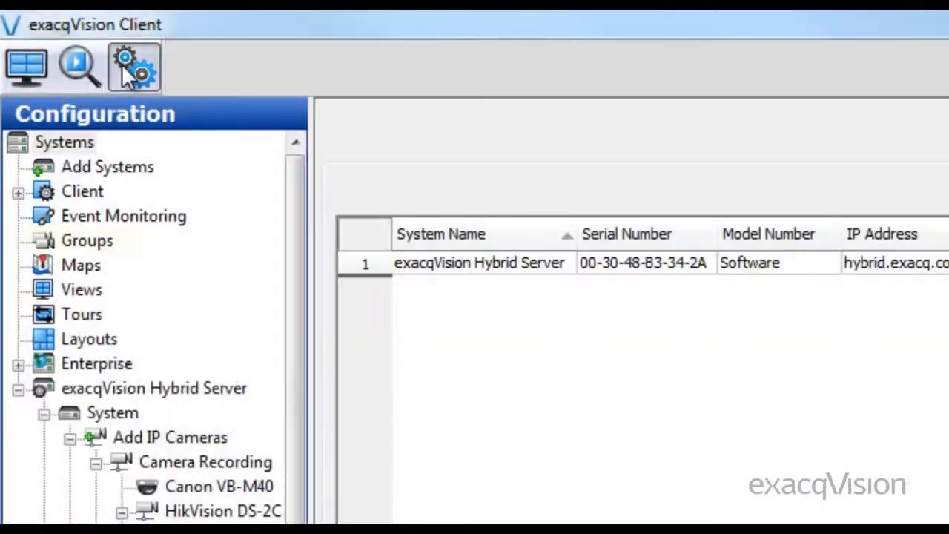
click(101, 240)
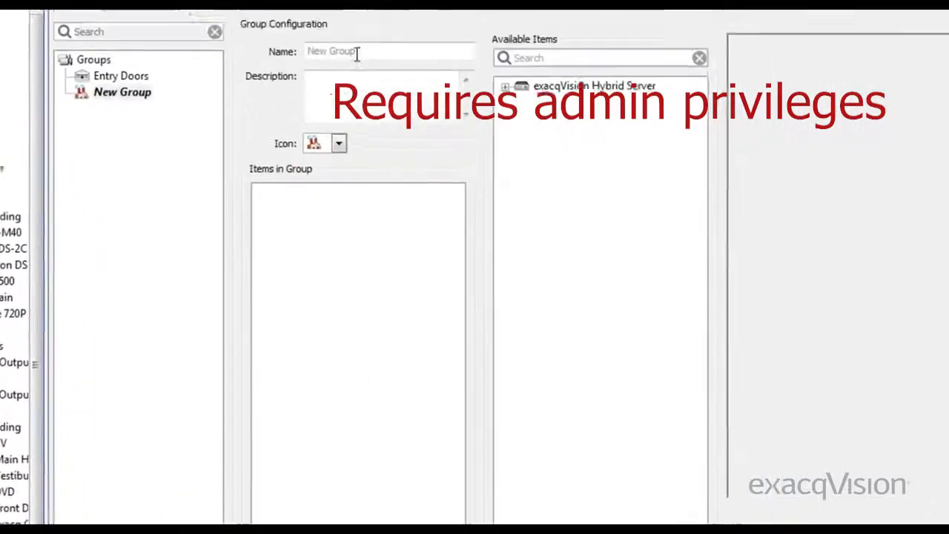
Name the new camera group 1st Floor and assign it the house icon
click(327, 114)
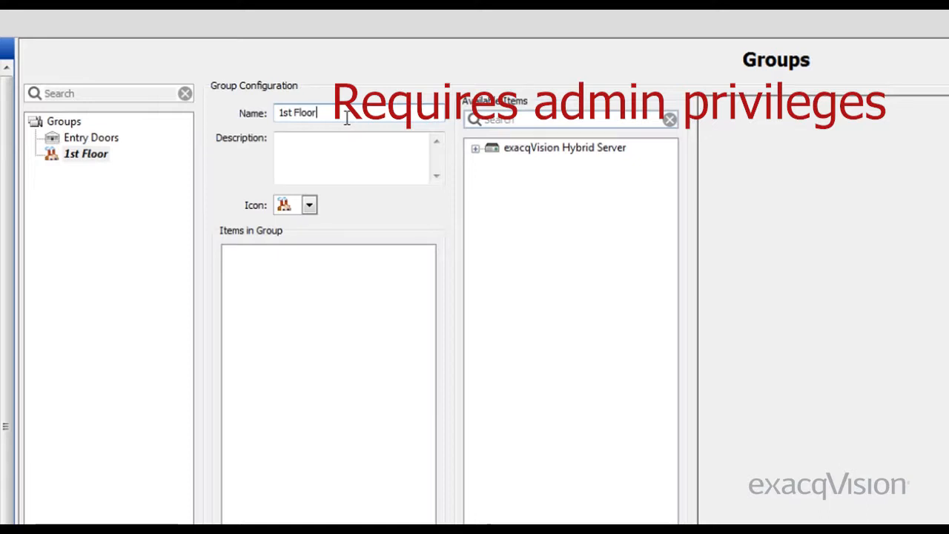
click(309, 205)
click(307, 261)
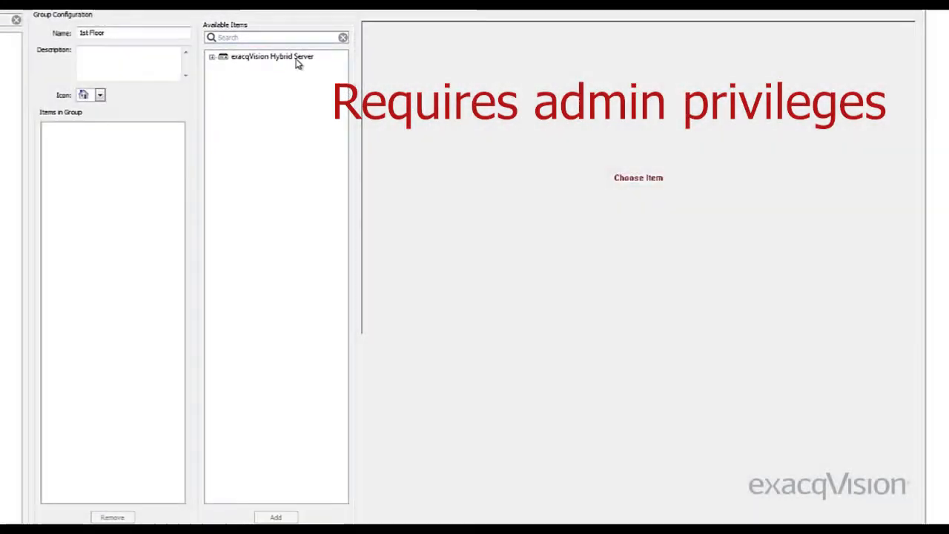
Expand the exacqVision Hybrid Server's available items and pick Exacq Cafe 720P for the 1st Floor group
click(296, 59)
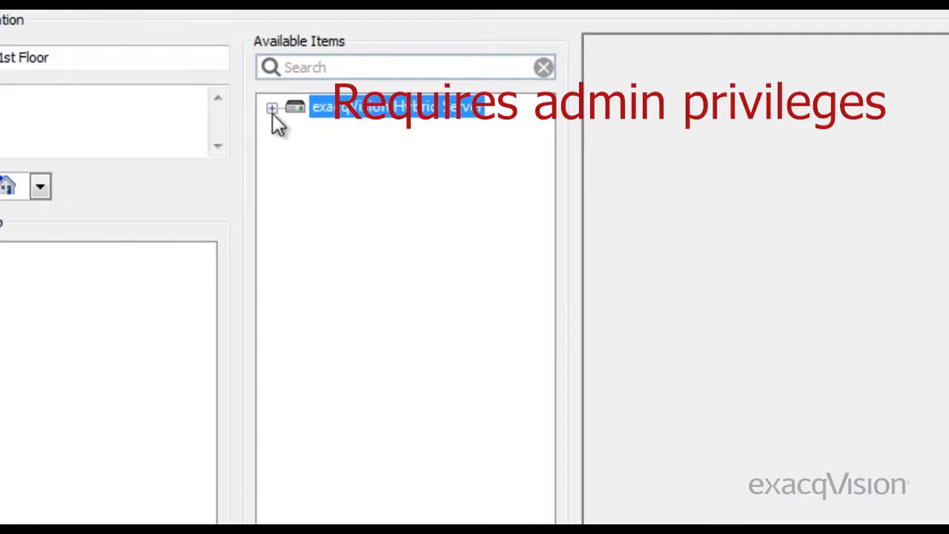
click(272, 110)
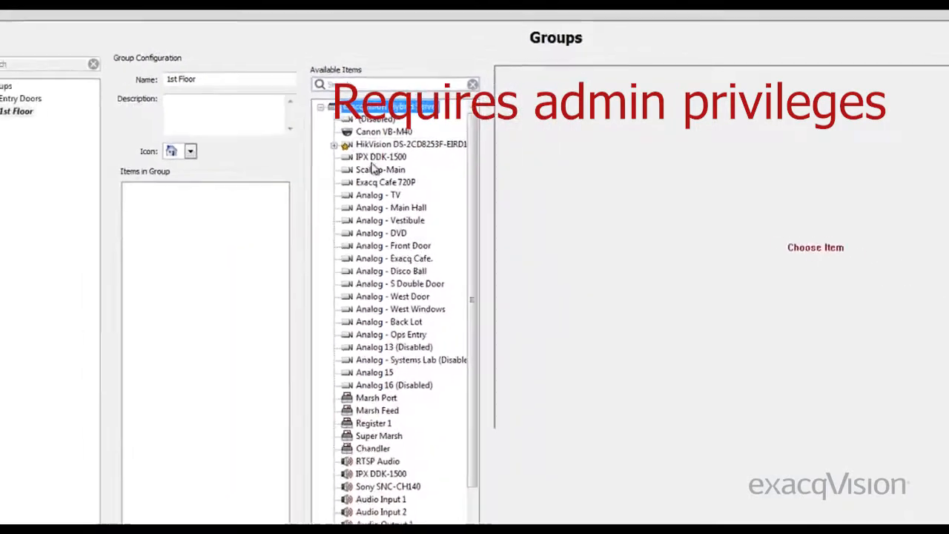
click(382, 182)
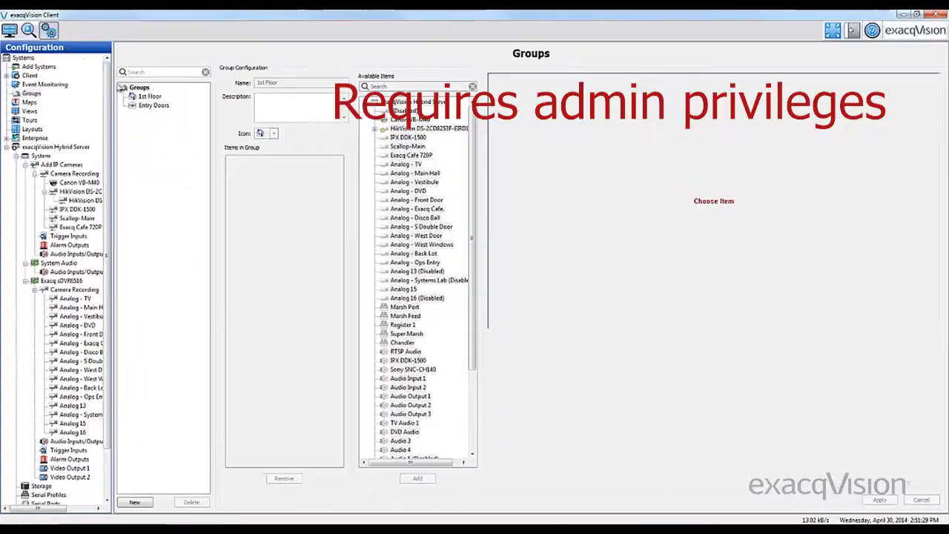
Display the 1st Floor group in live video, and select the whole group for a recorded-video search
click(10, 30)
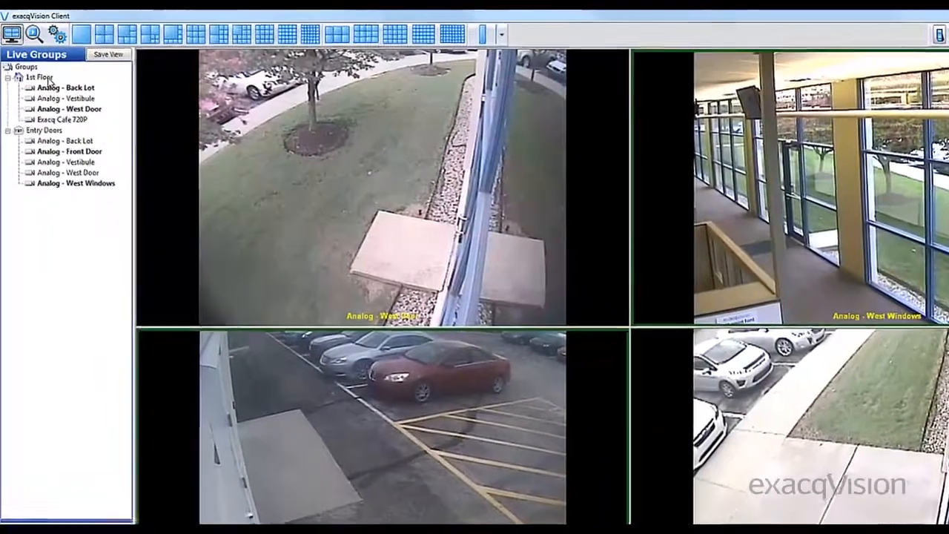
click(45, 74)
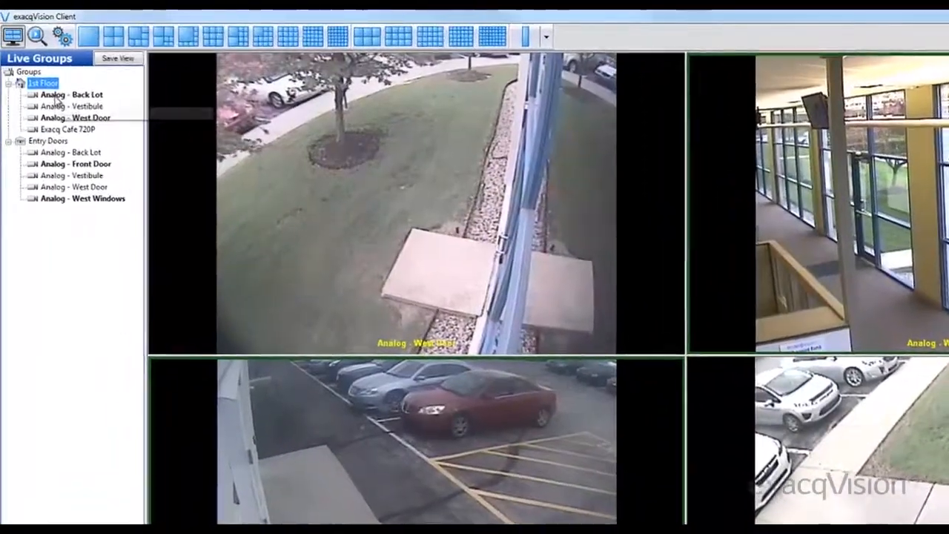
click(56, 97)
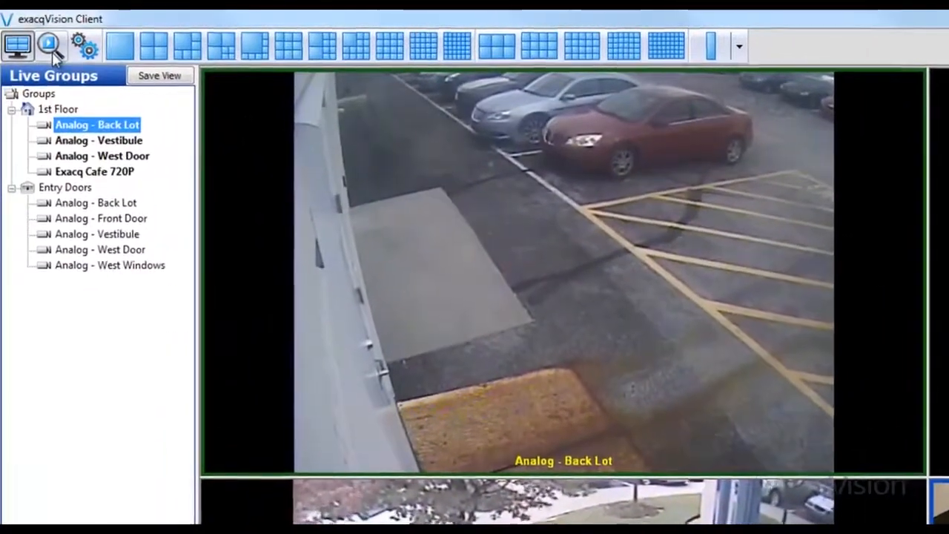
click(49, 47)
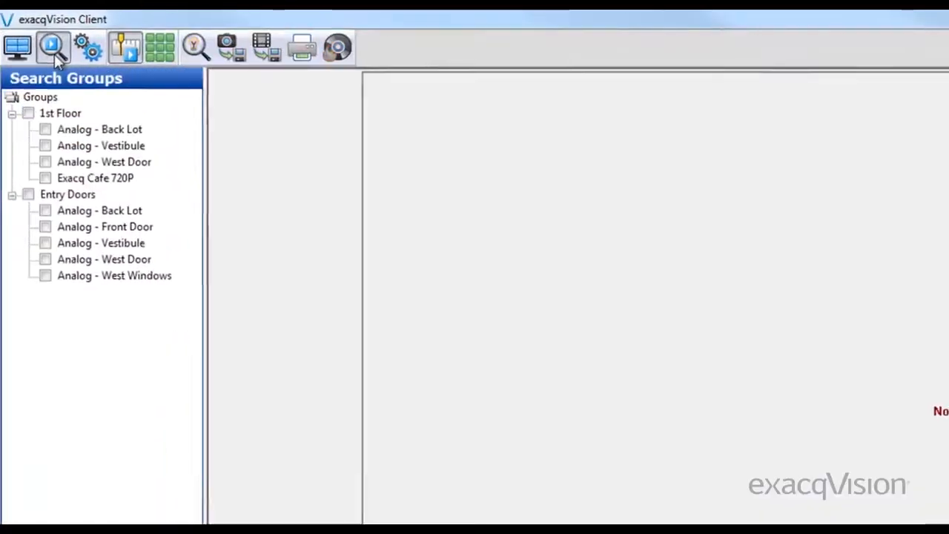
click(29, 113)
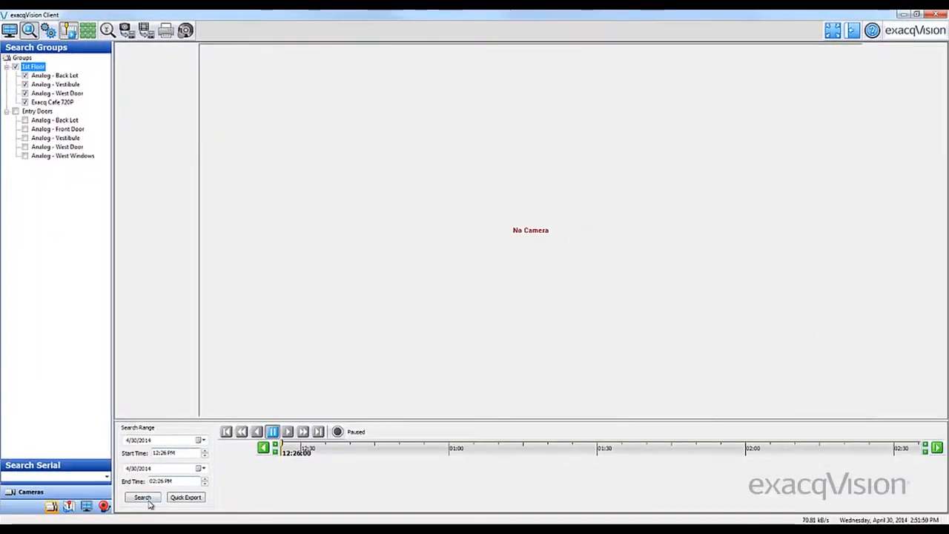
Show the Exacq map in a single-panel live layout and open the ADCi800F-X002 3MP Box camera from it
click(145, 498)
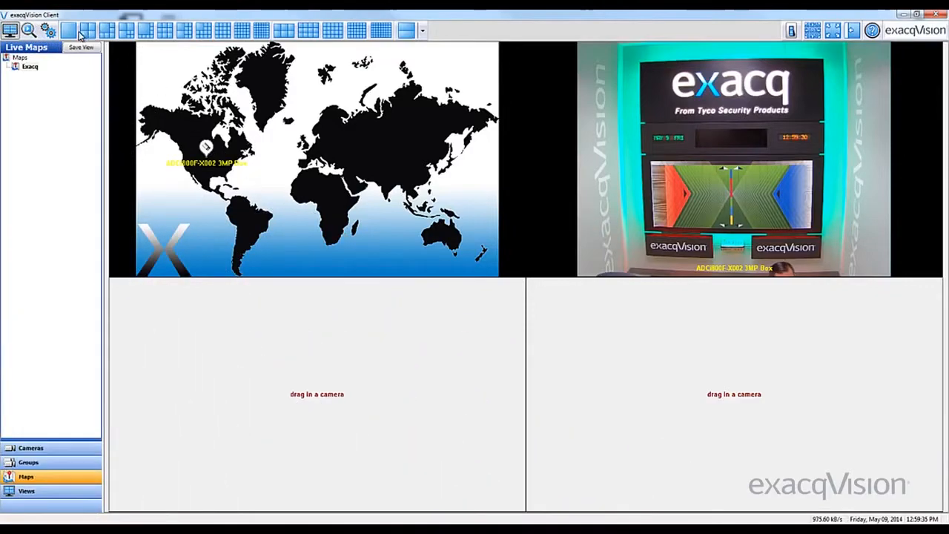
click(69, 32)
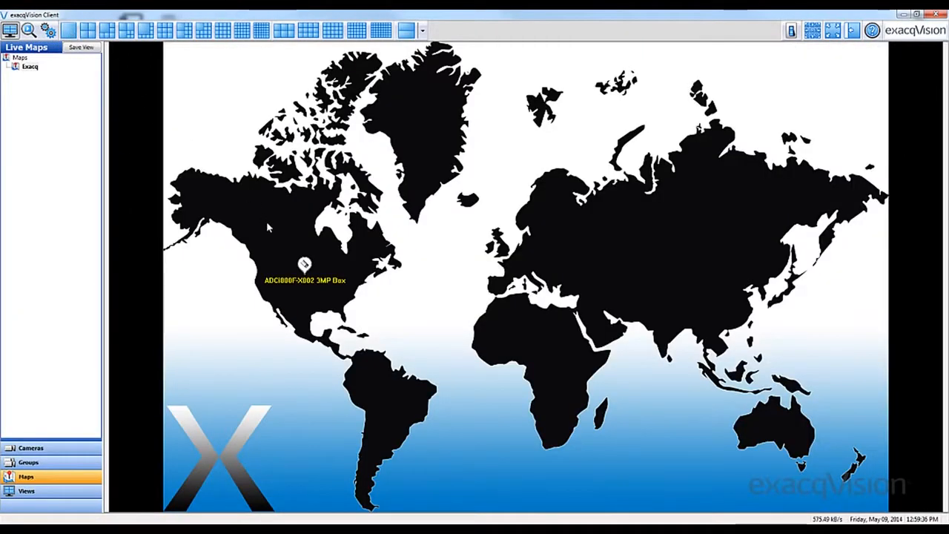
click(302, 271)
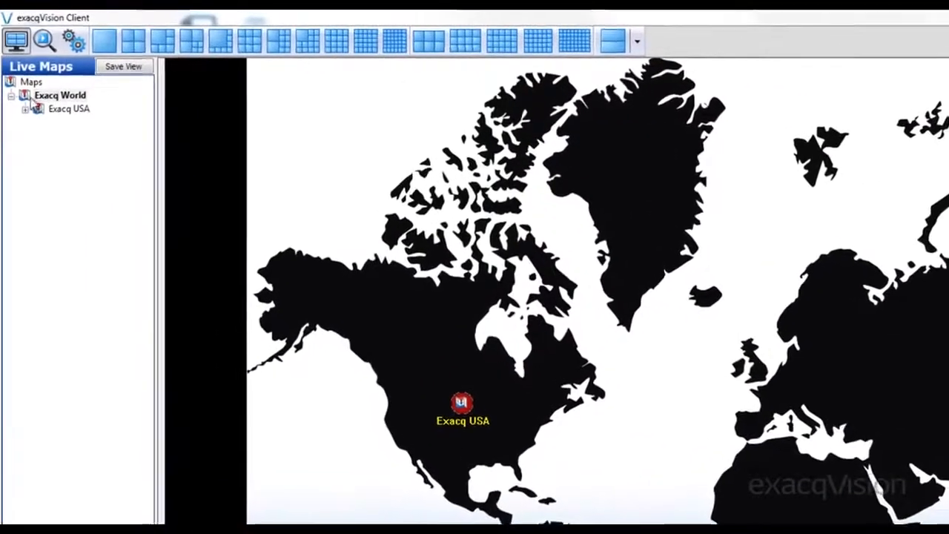
Expand the Exacq World map hierarchy through Exacq USA and Exacq Indiana, and point out the HQ and Warehouse submaps
click(27, 118)
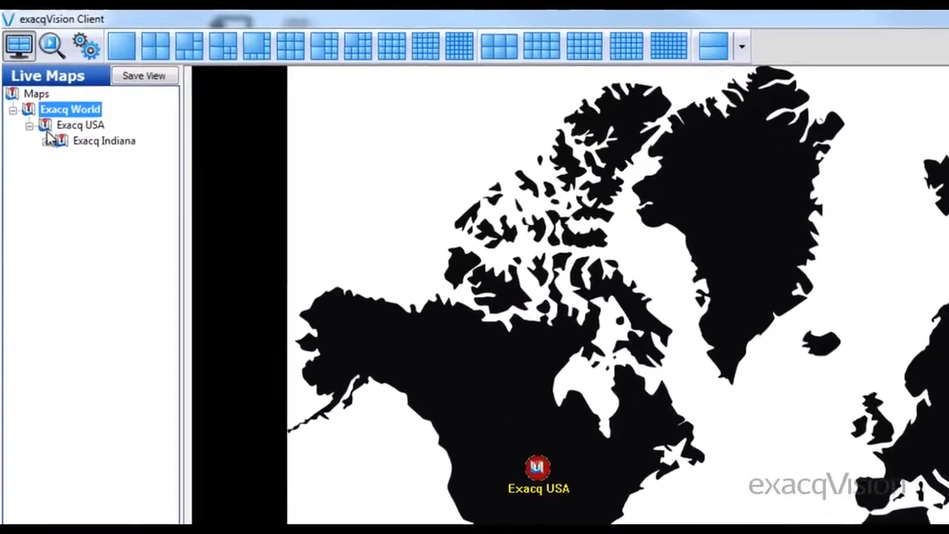
click(50, 152)
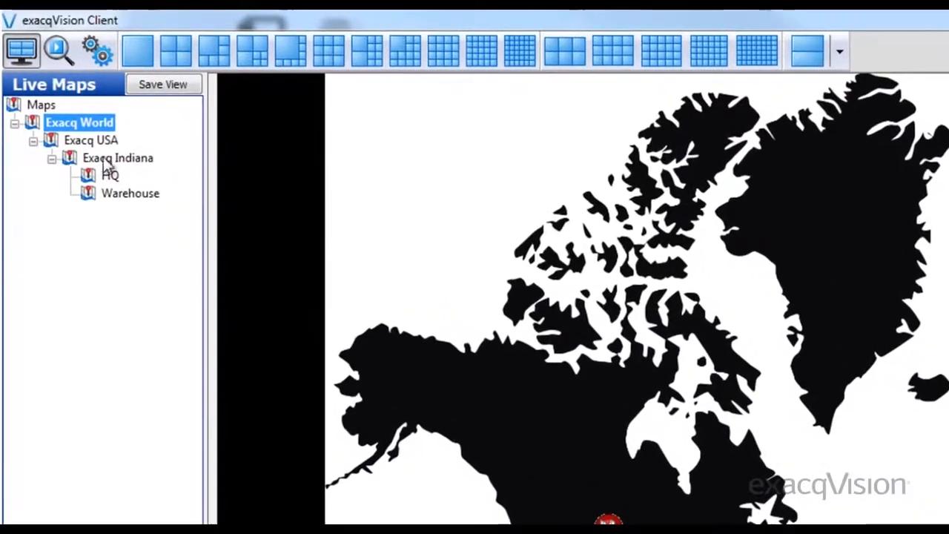
click(111, 177)
click(130, 192)
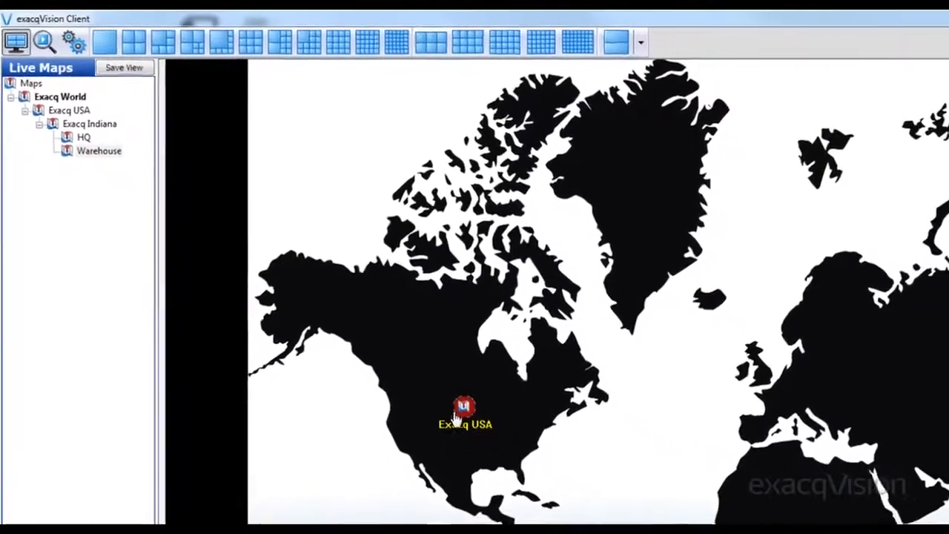
Drill down from the Exacq World map through the Exacq USA marker to the Indiana submap and onward
click(440, 390)
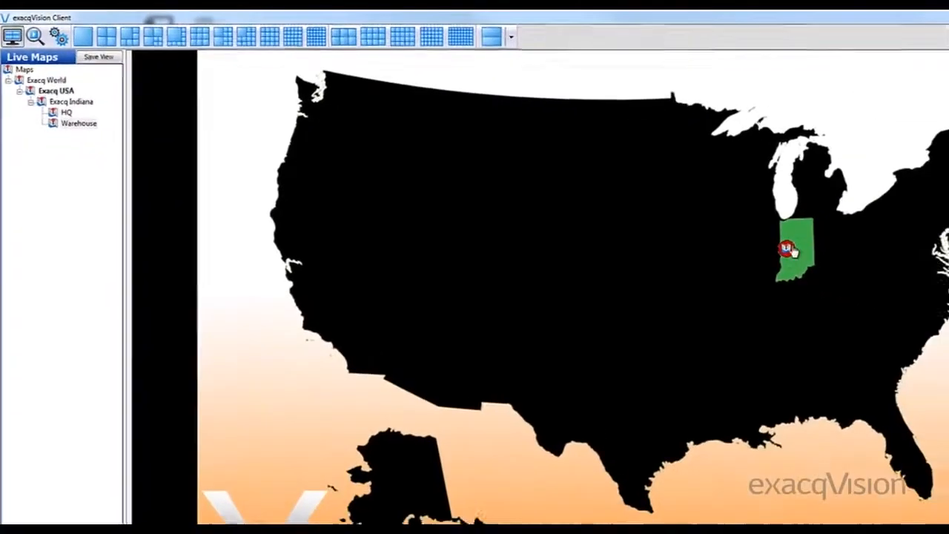
click(786, 256)
click(492, 202)
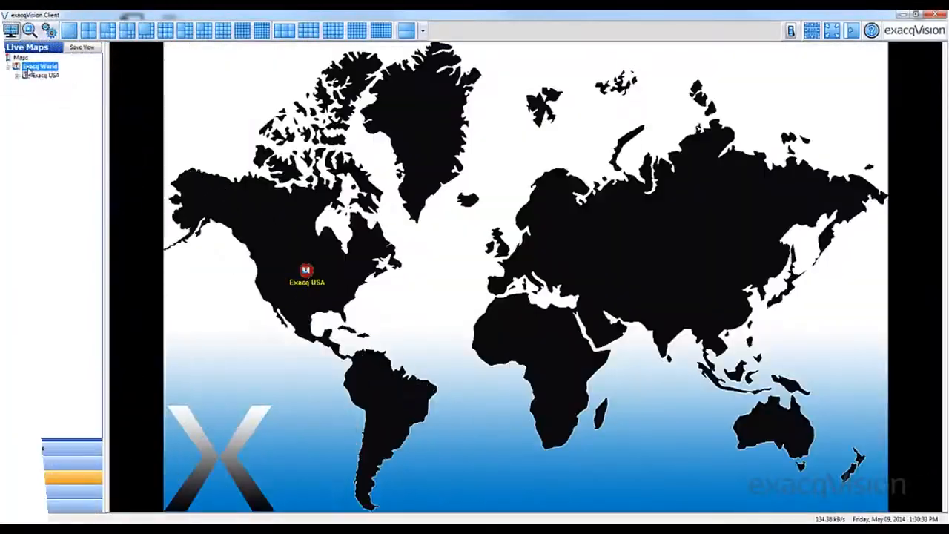
Open the Exacq USA submap from the world map, return to the parent map, and reopen Exacq USA
click(306, 273)
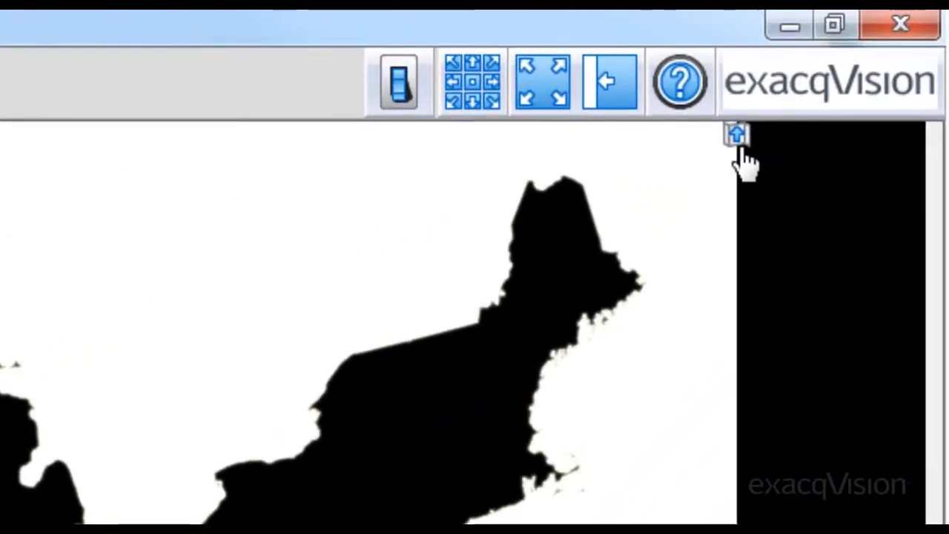
click(887, 45)
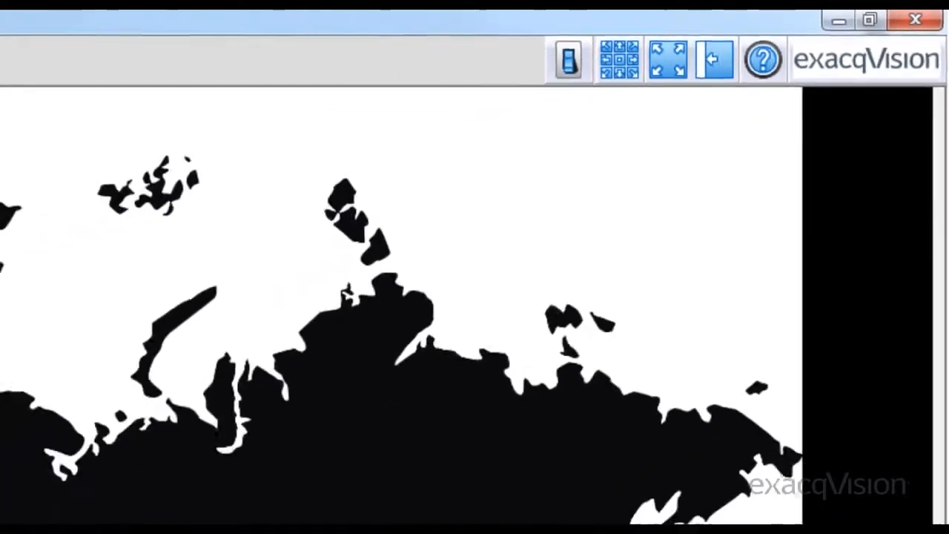
click(307, 272)
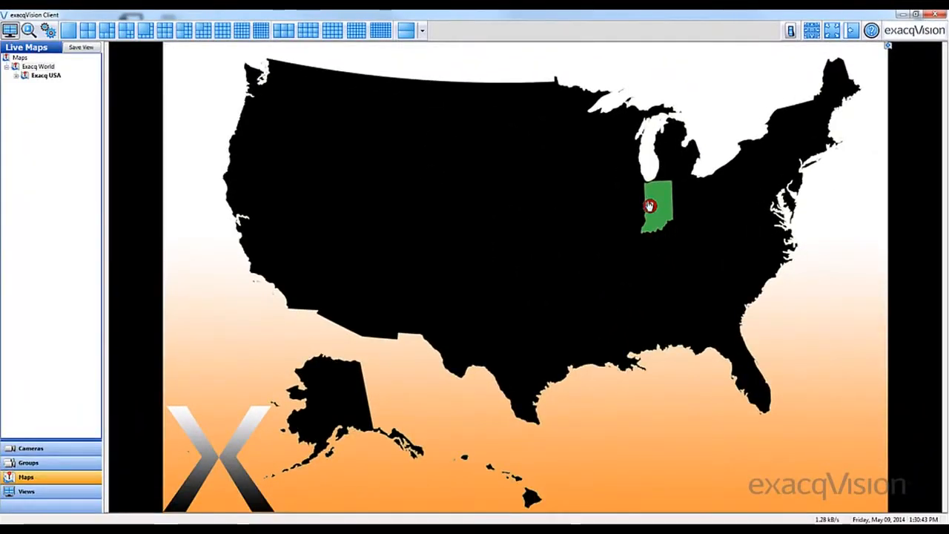
Drill down through Indiana to the HQ submap and show its ADCi600F-B521 1MP Bullet camera in the single-panel layout
click(649, 205)
click(491, 199)
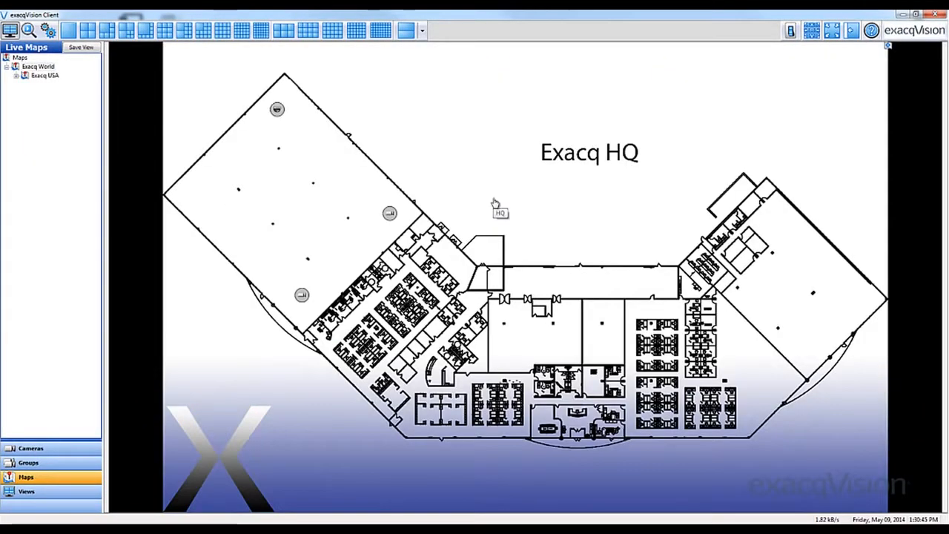
click(391, 215)
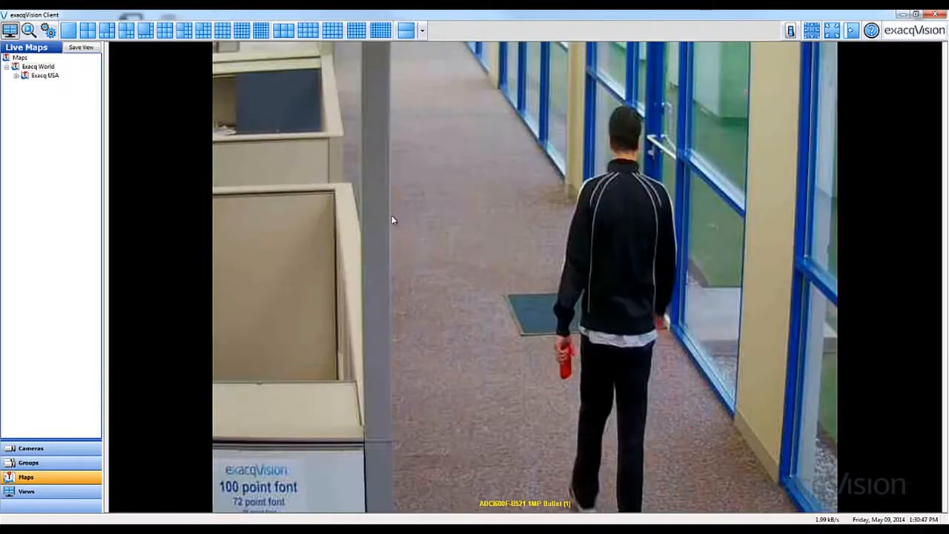
click(68, 34)
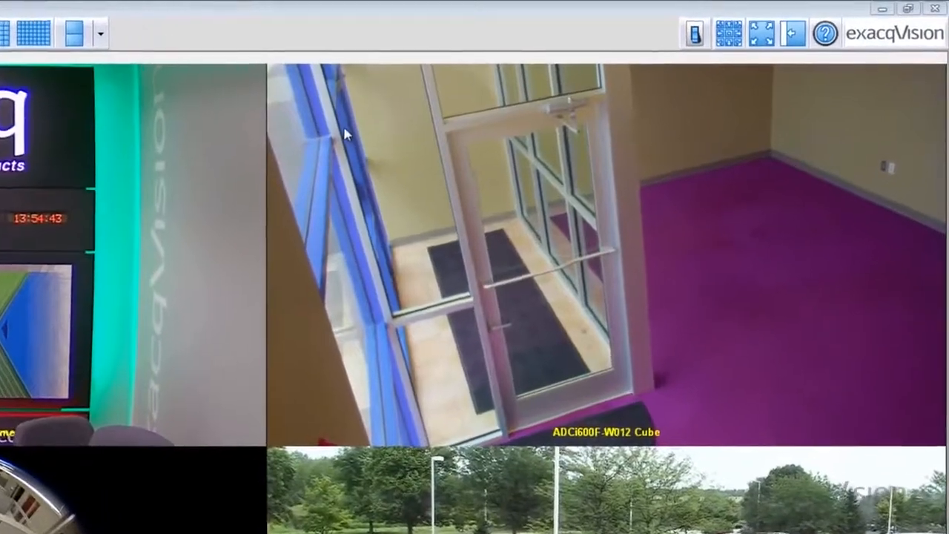
Open a 15-minute exacqReplay video of the ADCi600F-W012 Cube camera and move playback to about 01:50
right_click(344, 132)
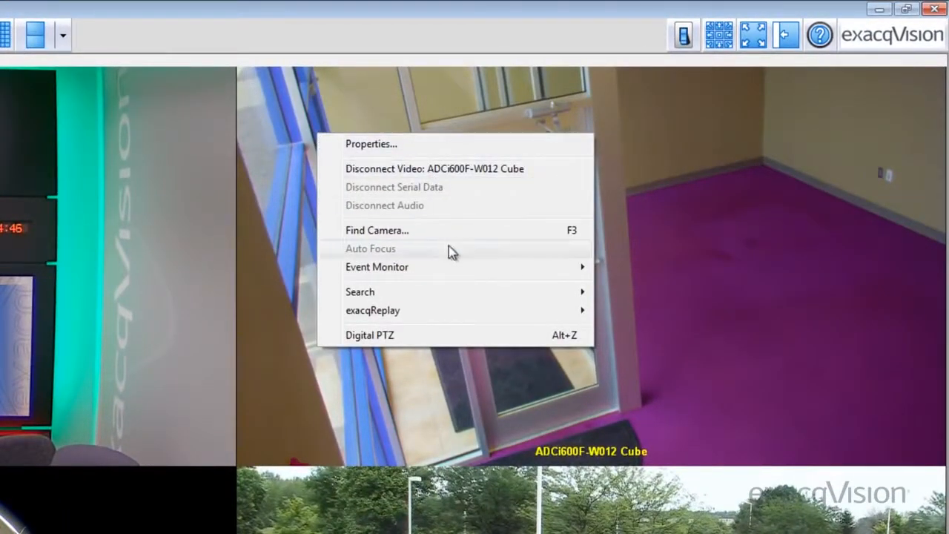
mouse_move(469, 309)
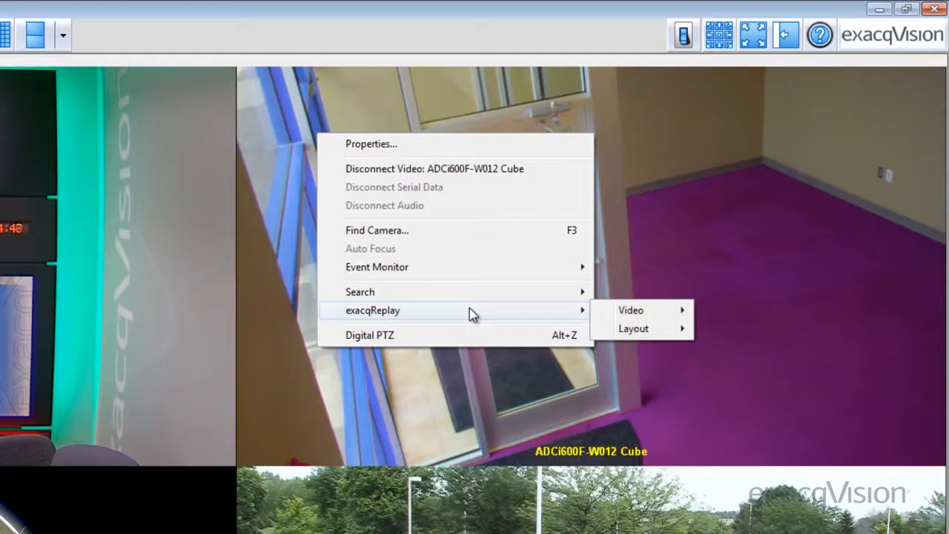
mouse_move(616, 316)
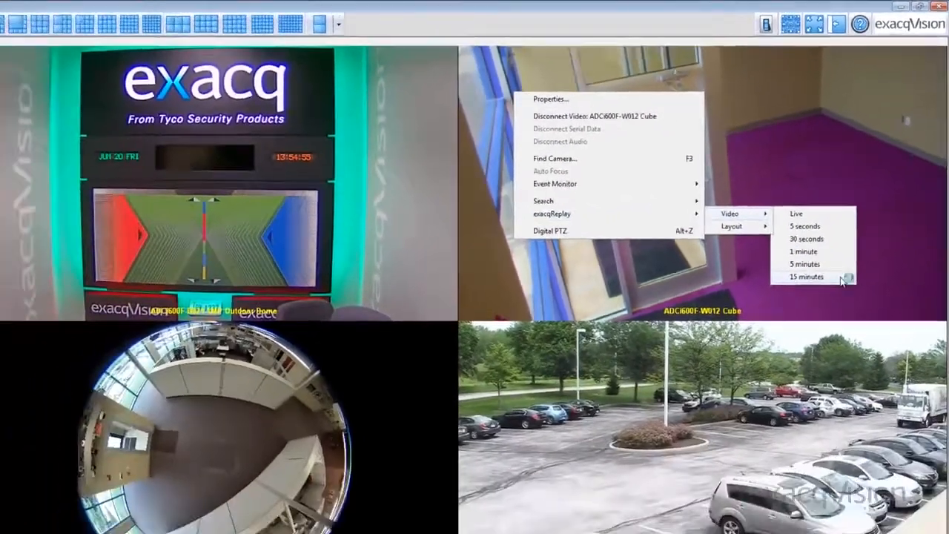
click(792, 404)
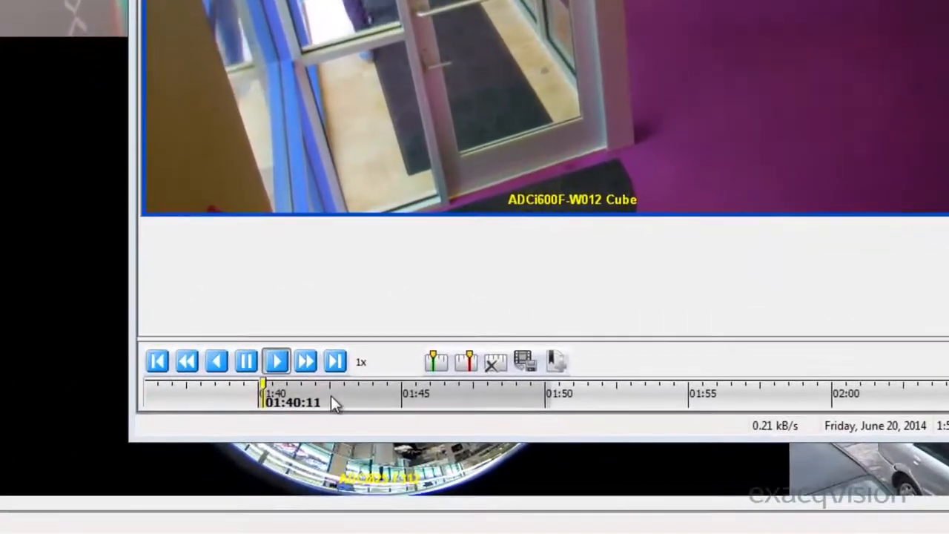
mouse_move(264, 392)
mouse_down()
mouse_move(301, 392)
mouse_move(264, 383)
mouse_move(274, 382)
mouse_up()
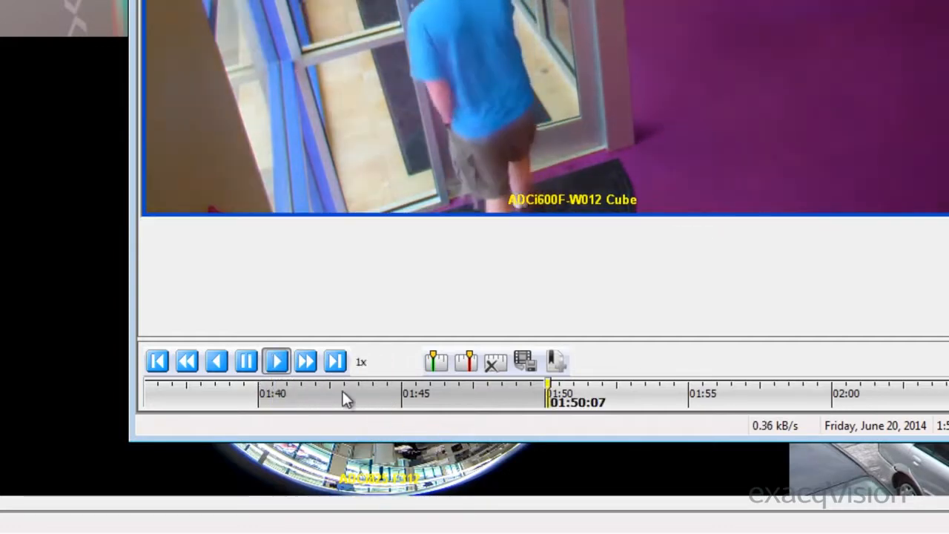
Mark a clip from about 01:50 to 01:53 on the replay timeline, and close the exacqReplay window
click(434, 361)
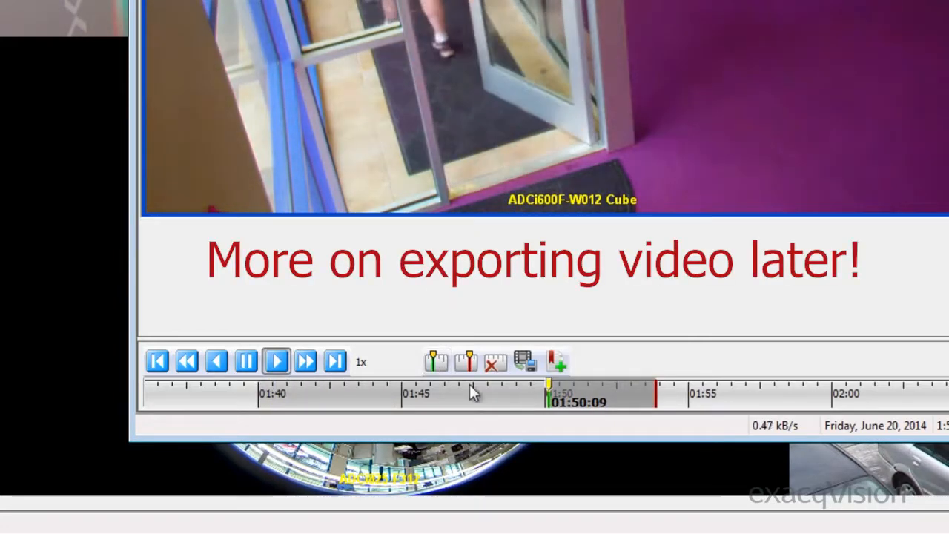
drag(654, 399, 634, 399)
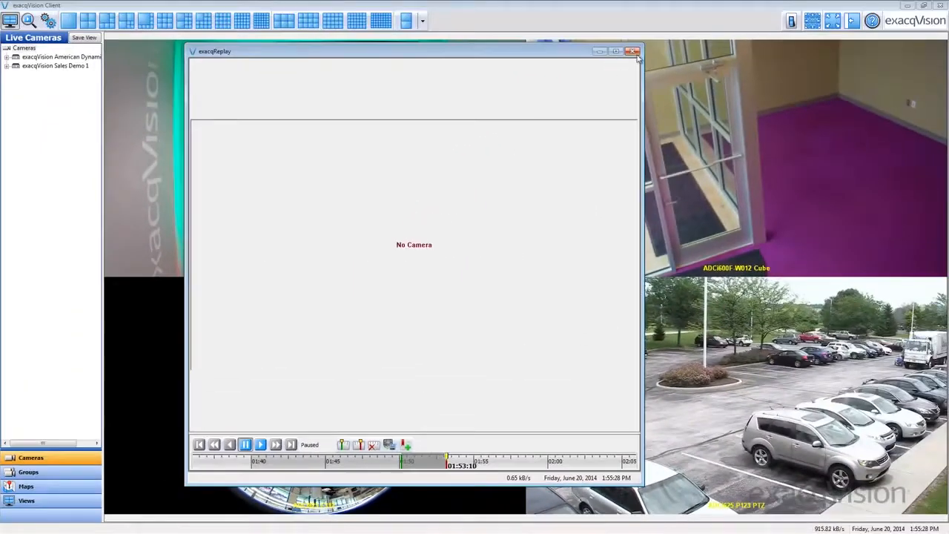
click(632, 52)
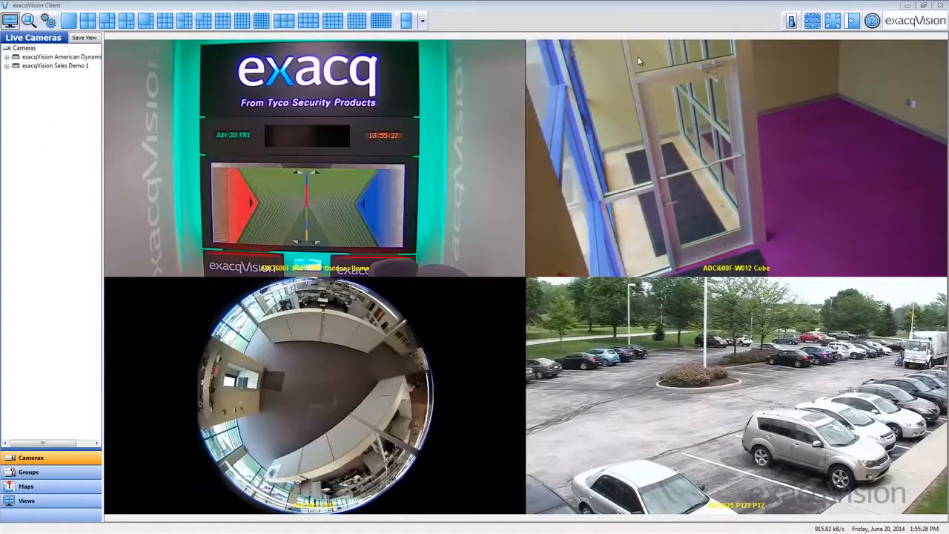
Watch the ADCi625-P123 PTZ camera in a Live exacqReplay video window, and close that window
right_click(612, 313)
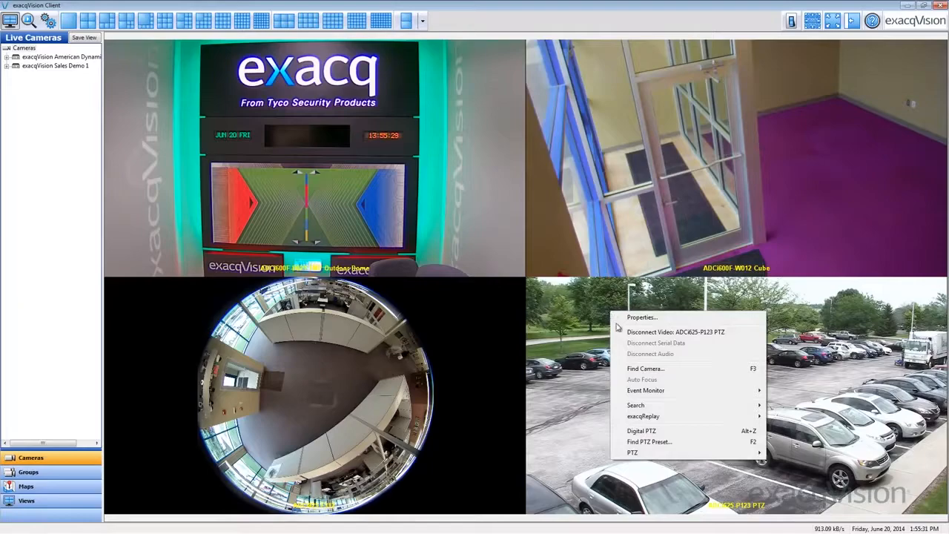
mouse_move(651, 416)
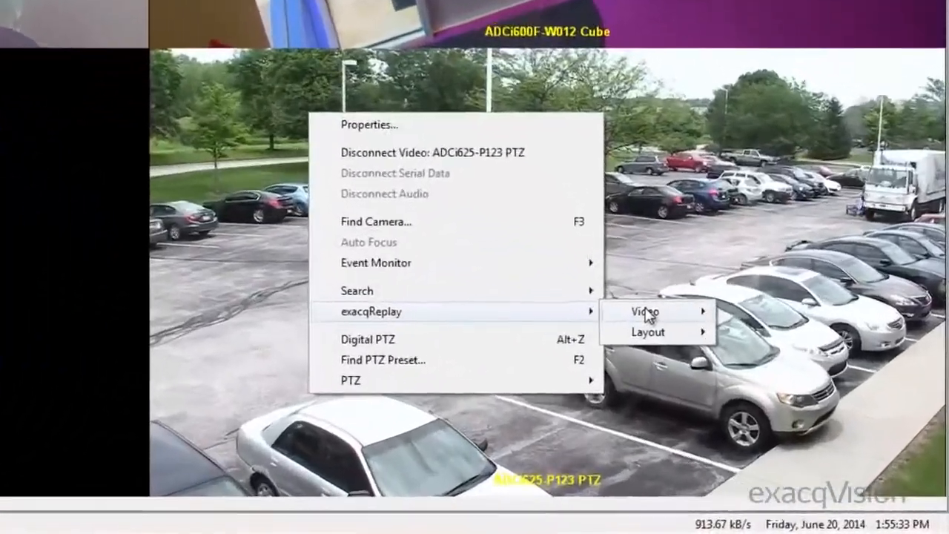
mouse_move(786, 416)
click(713, 290)
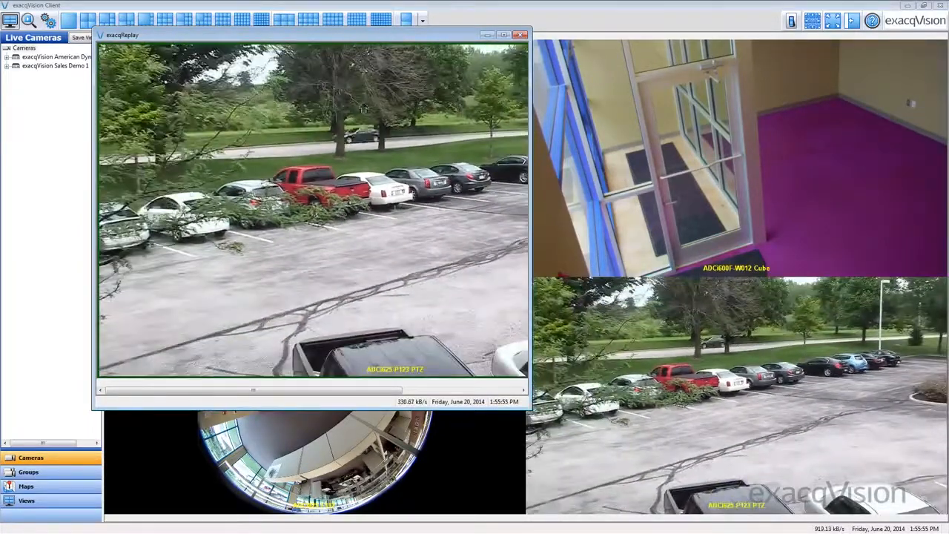
click(520, 35)
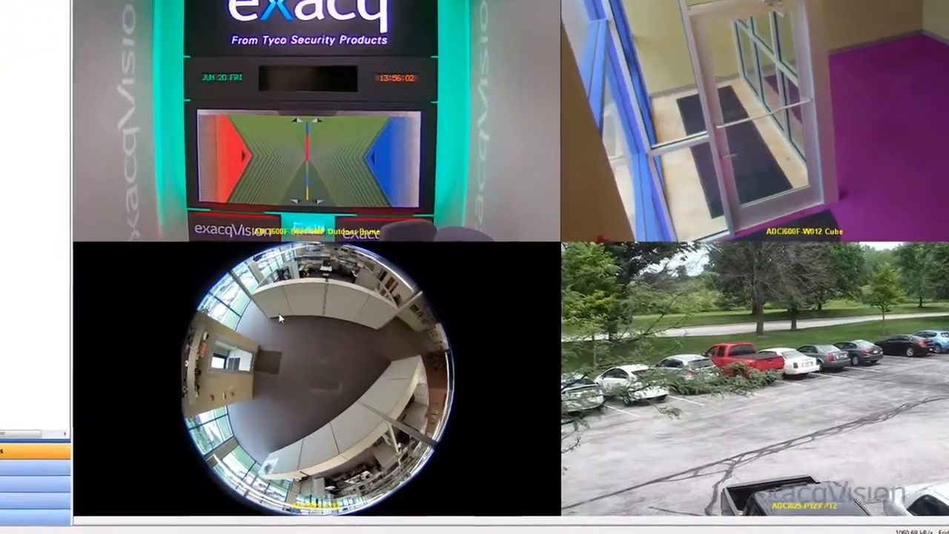
Open a 5-minute exacqReplay video of the ADCi825-F312 fisheye camera and set its Fisheye mode to Dewarp
right_click(281, 338)
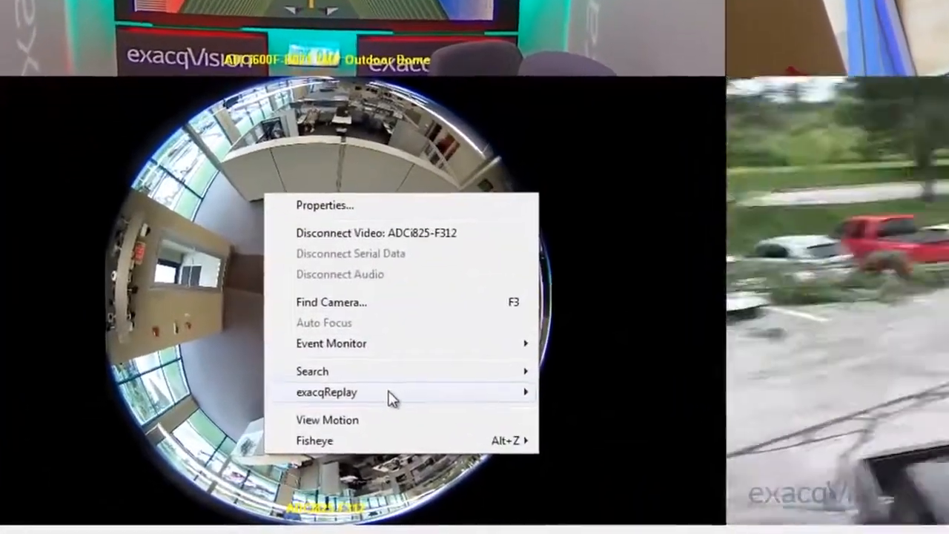
mouse_move(461, 420)
mouse_move(645, 387)
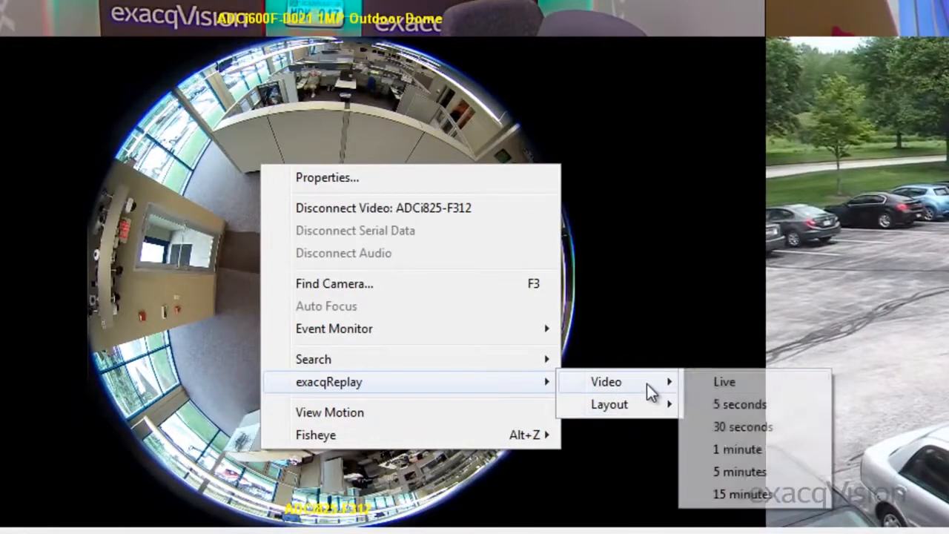
click(758, 471)
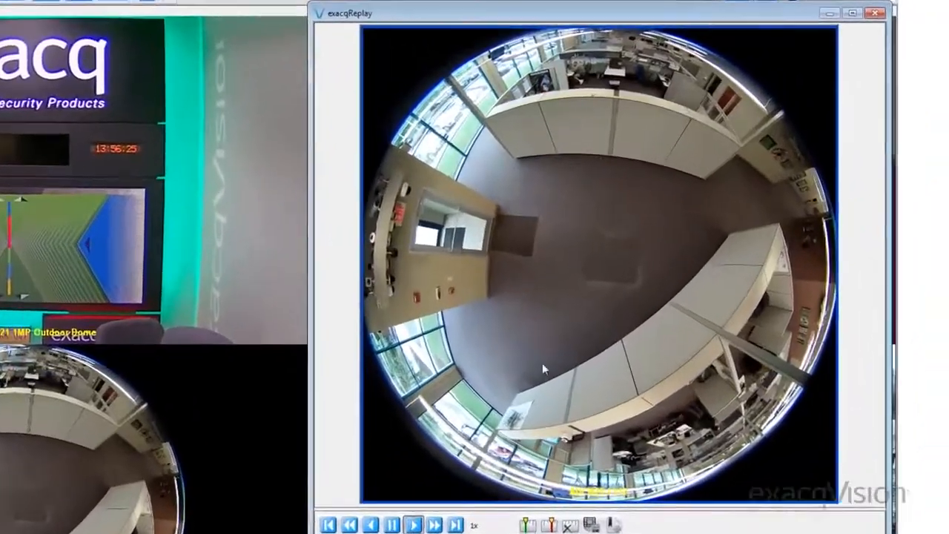
right_click(693, 221)
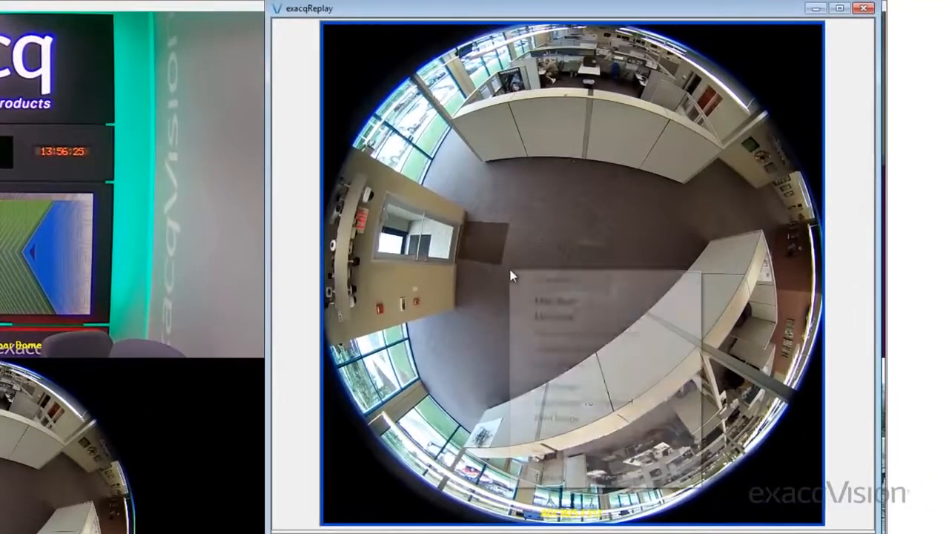
mouse_move(596, 482)
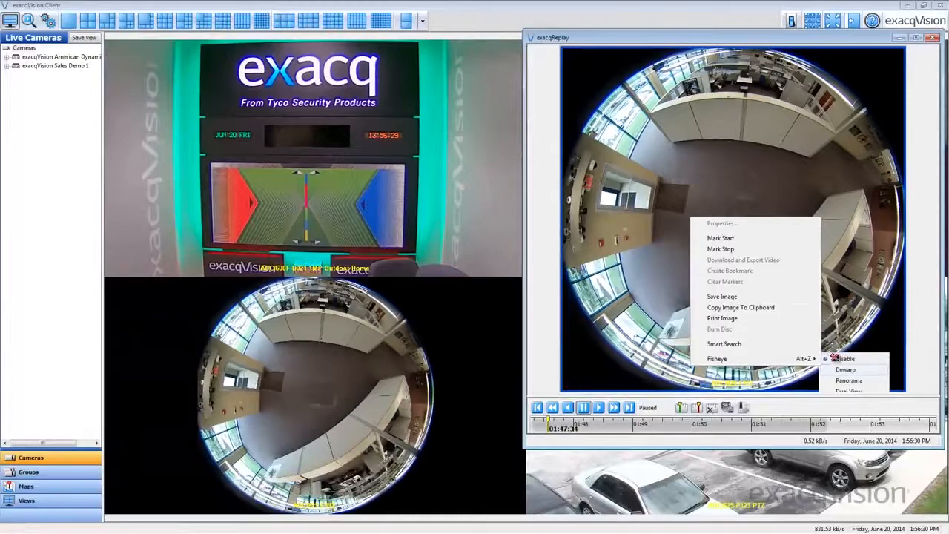
click(739, 493)
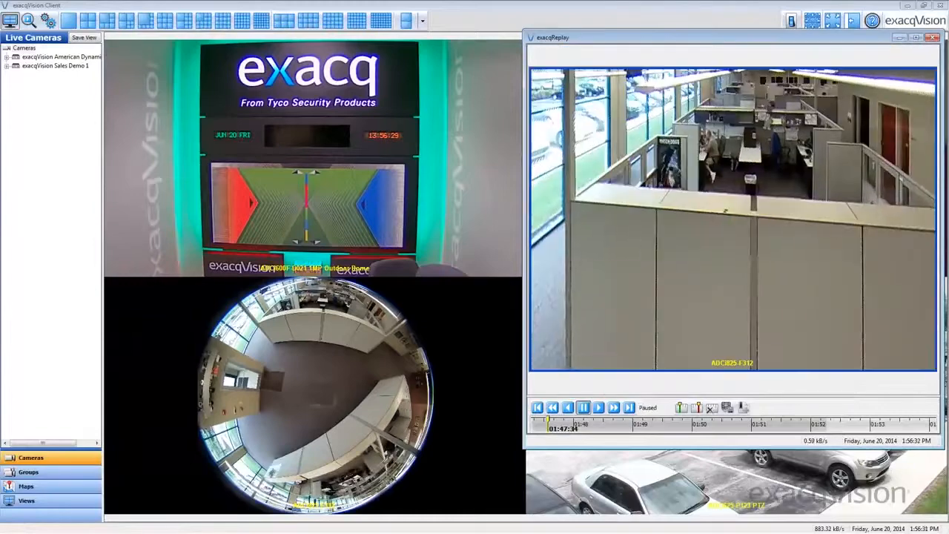
Steer the dewarped replay to the person at the desk, scrub around 01:48:33, and close the replay window
drag(722, 215, 708, 271)
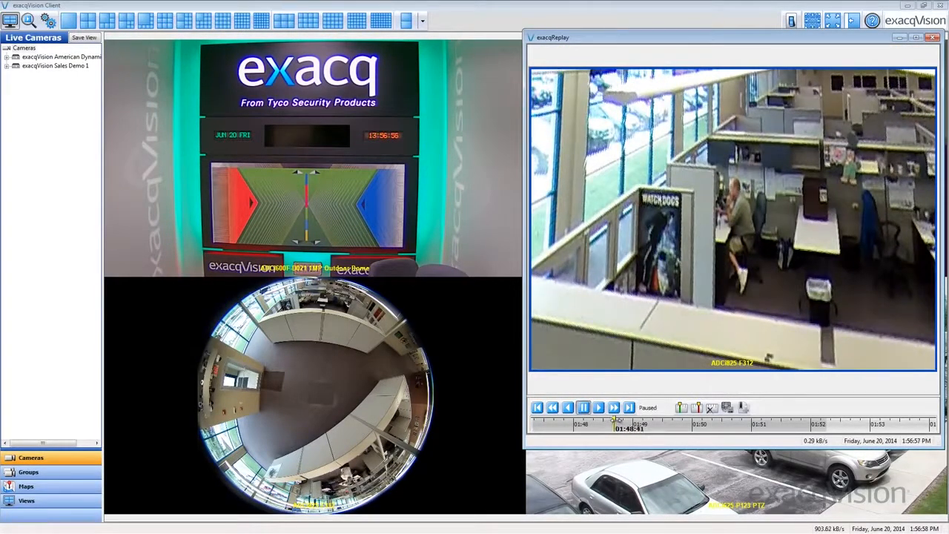
drag(631, 422, 636, 423)
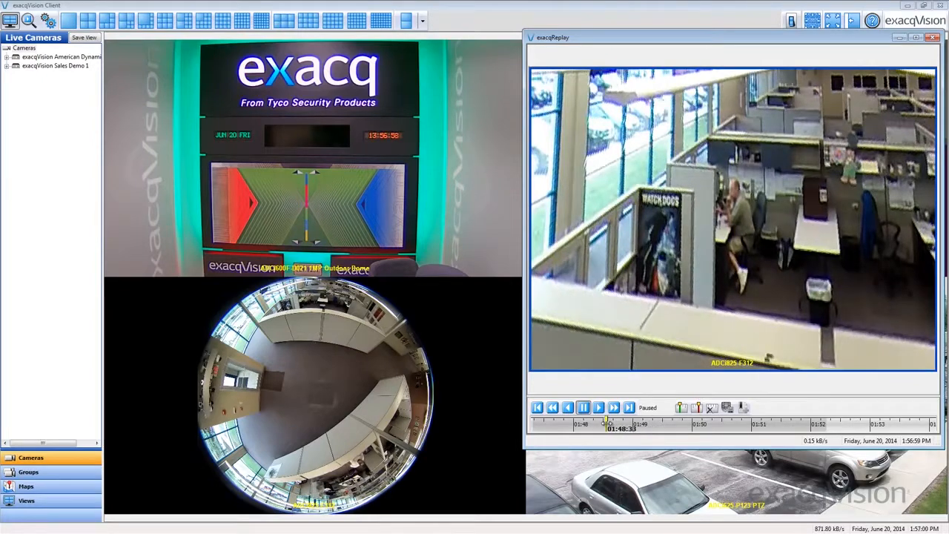
click(933, 37)
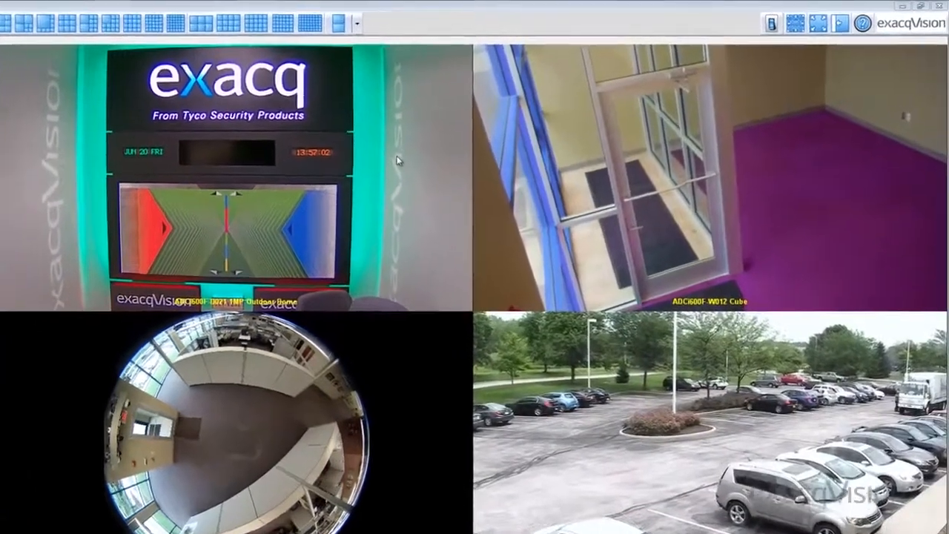
Open a 15-minute exacqReplay of the whole four-camera layout
right_click(458, 146)
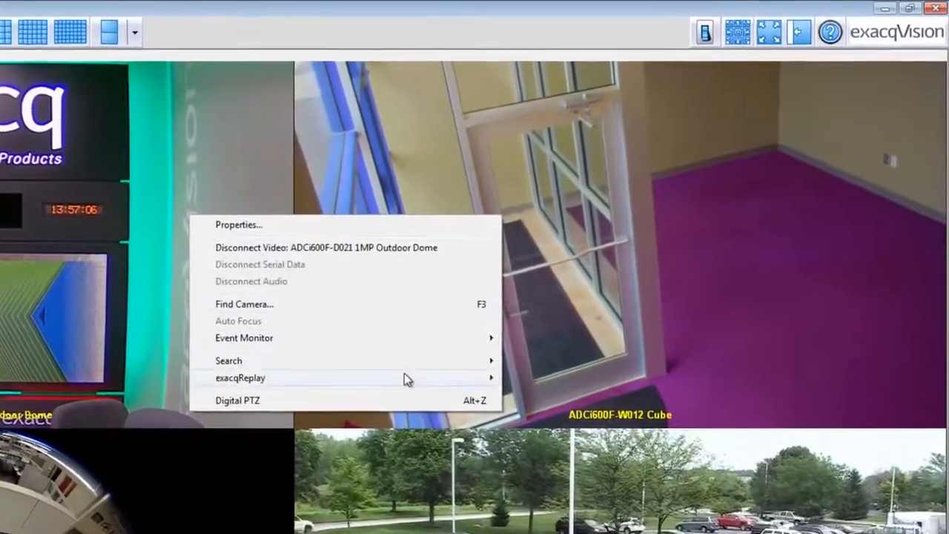
mouse_move(448, 350)
mouse_move(546, 415)
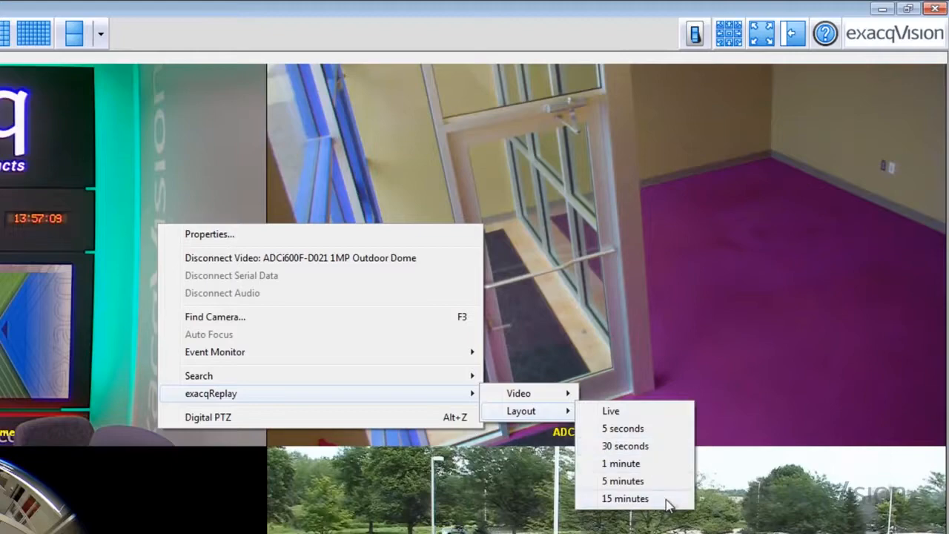
click(667, 503)
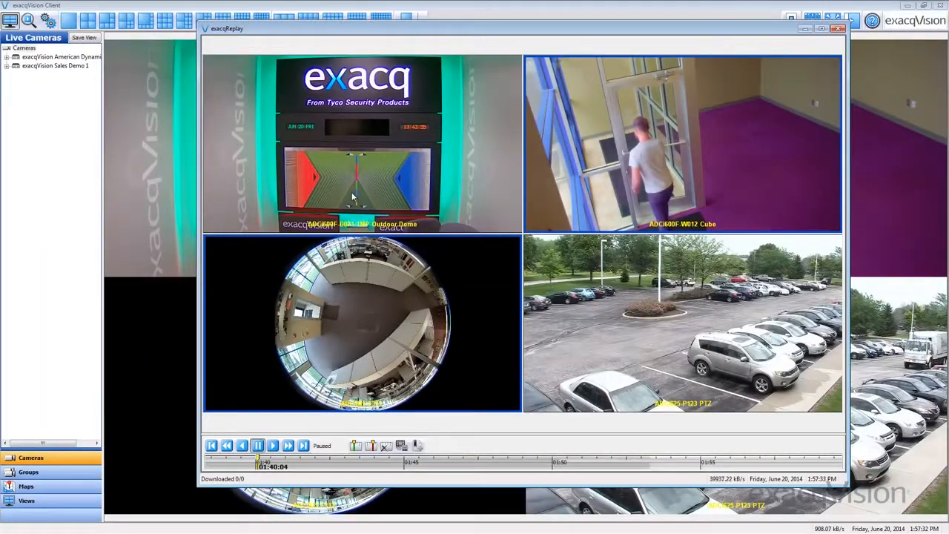
Dewarp the ADCi825-F312 fisheye panel in the layout replay and zoom in on the person at the desk
right_click(363, 299)
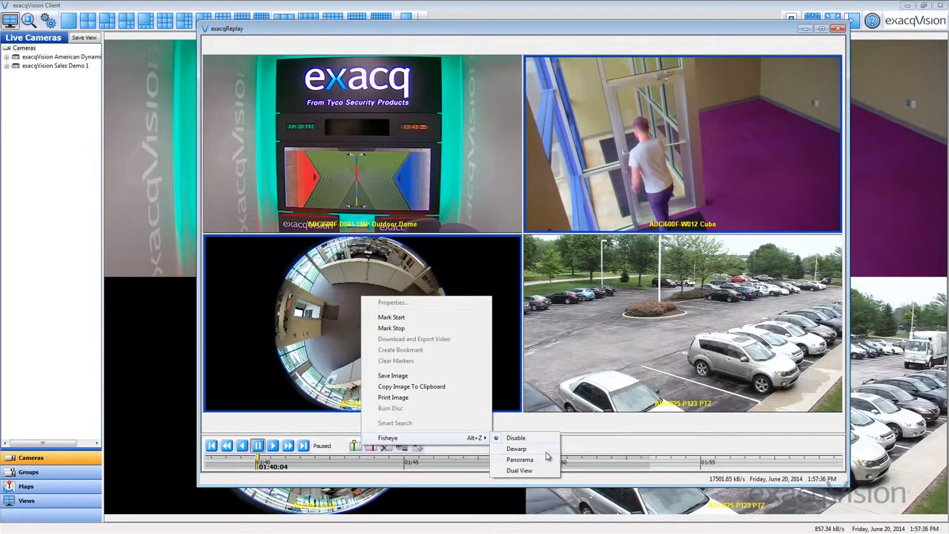
click(543, 449)
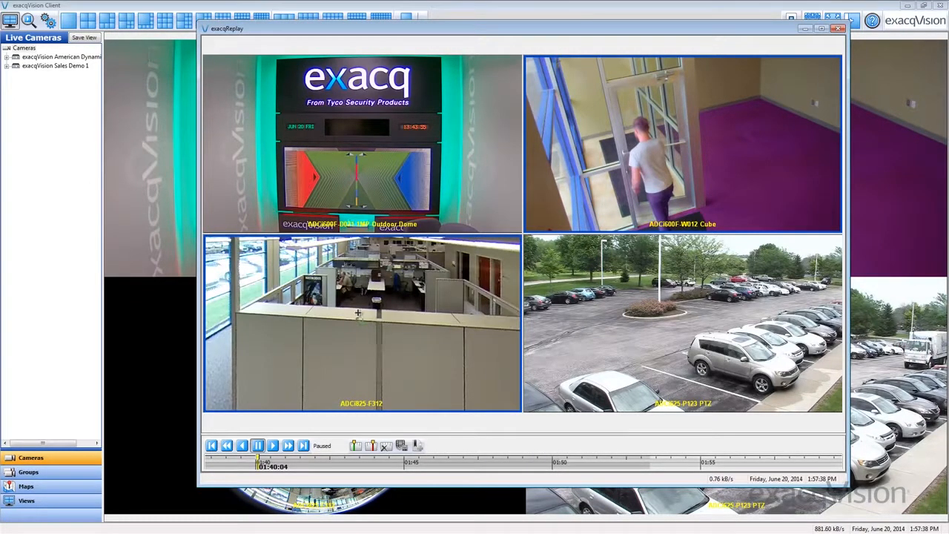
drag(358, 312, 360, 305)
scroll(367, 314, up, 4)
scroll(367, 307, down, 4)
scroll(363, 314, up, 4)
scroll(361, 314, down, 4)
scroll(357, 332, up, 3)
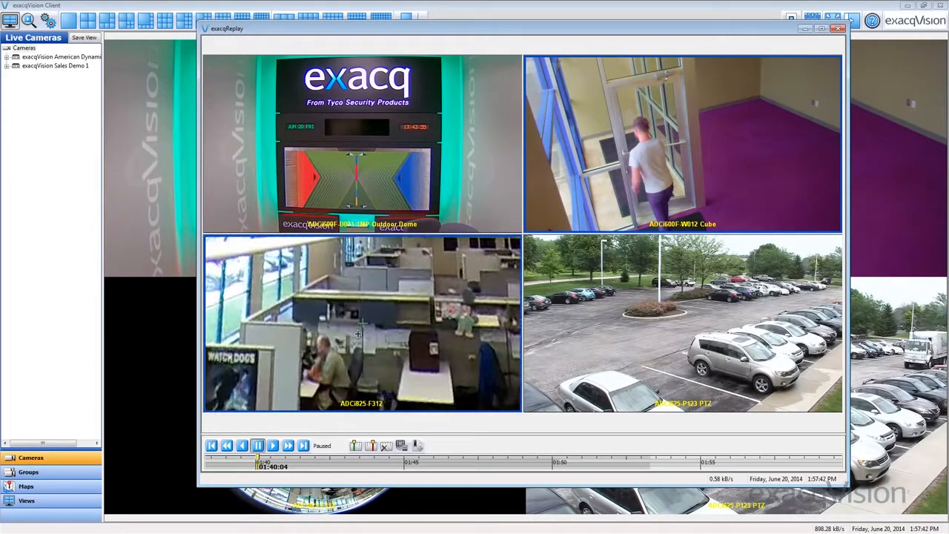
Enable Digital PTZ on the replayed ADCi600F-D021 1MP Outdoor Dome panel, zoom in, and pan around the wall display
right_click(395, 124)
click(453, 267)
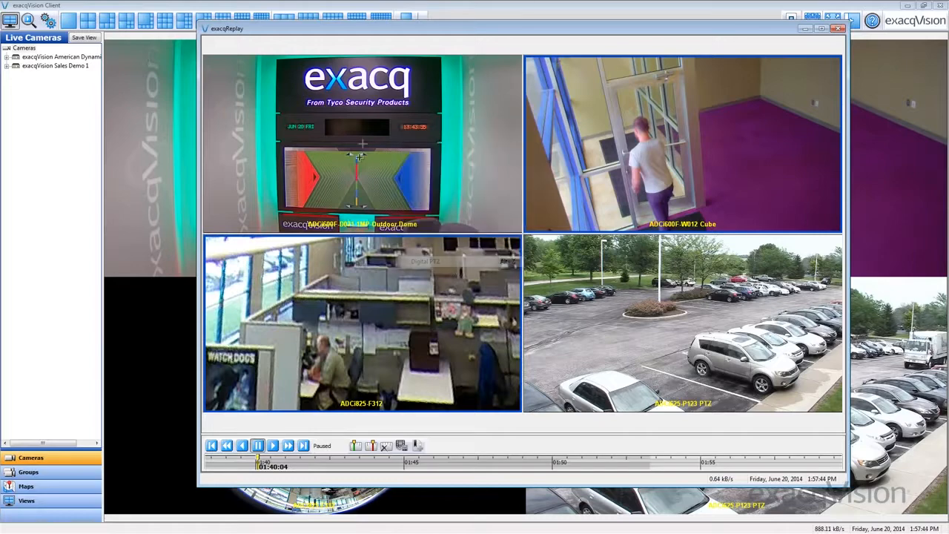
scroll(337, 130, up, 4)
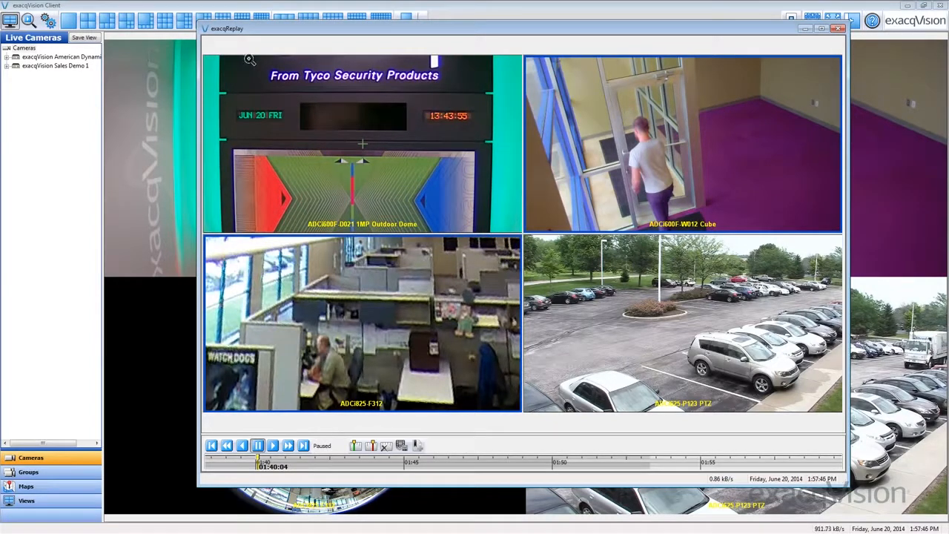
drag(461, 115, 454, 120)
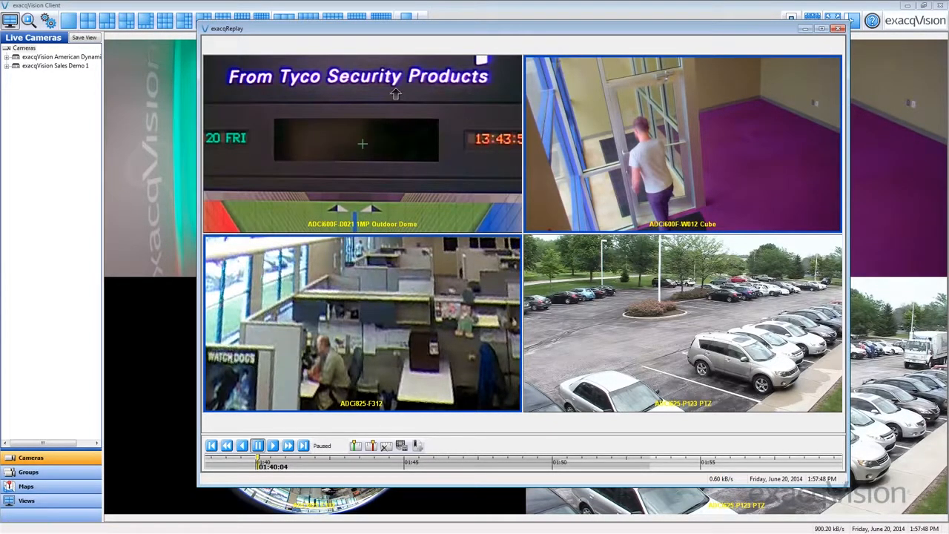
drag(396, 89, 394, 188)
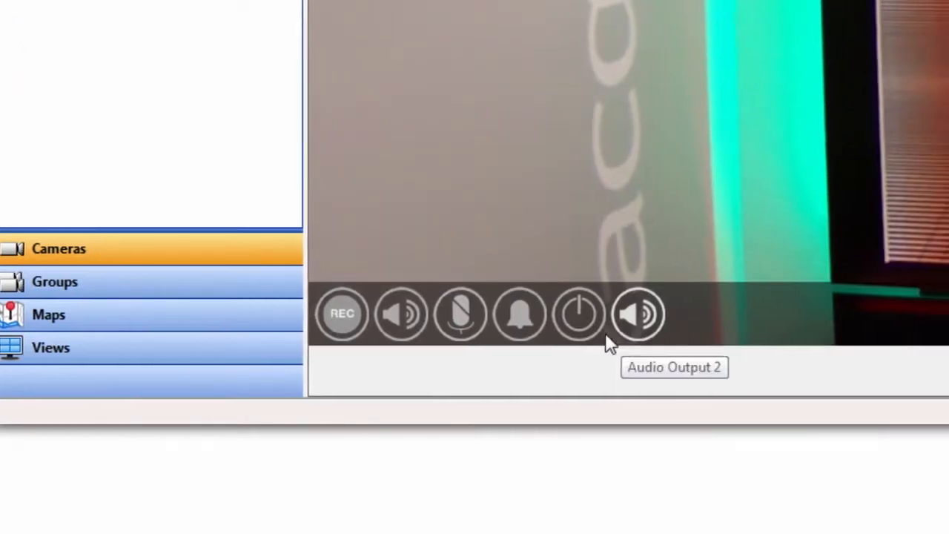
Activate the alarm bell control overlaid on the live video panel
click(512, 321)
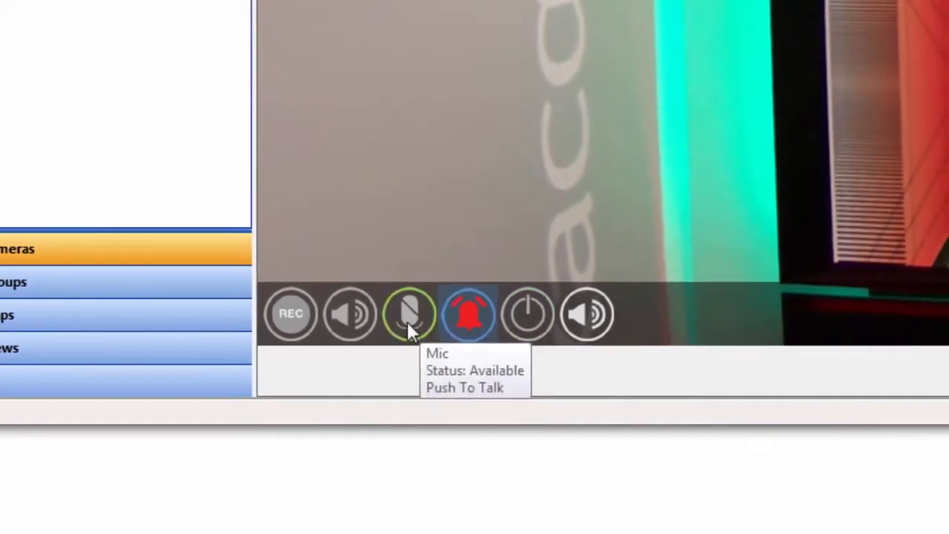
Activate the speaker and REC controls overlaid on the live video panel
click(347, 319)
click(280, 316)
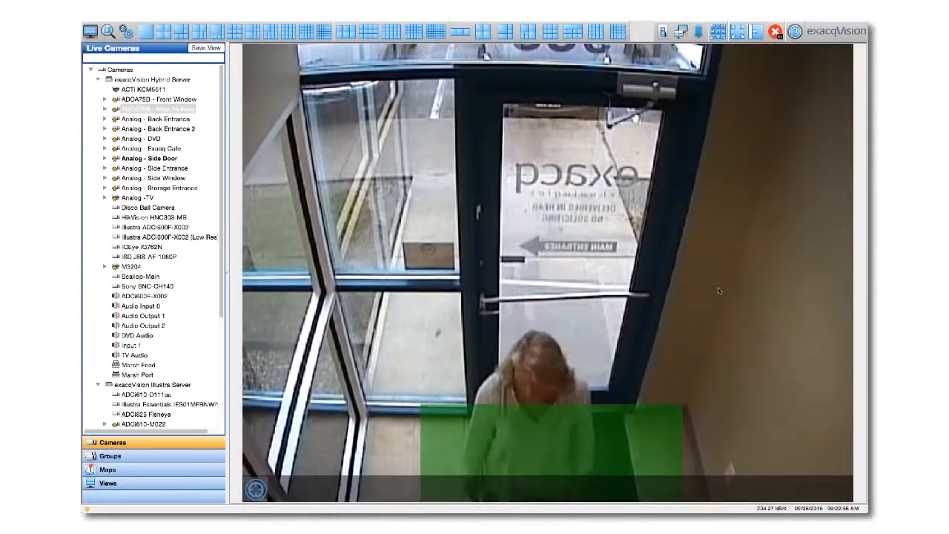
Follow the green Suspect Tracking zones through the Analog - Side Door and ADCA75B - Main Hallway cameras
click(614, 438)
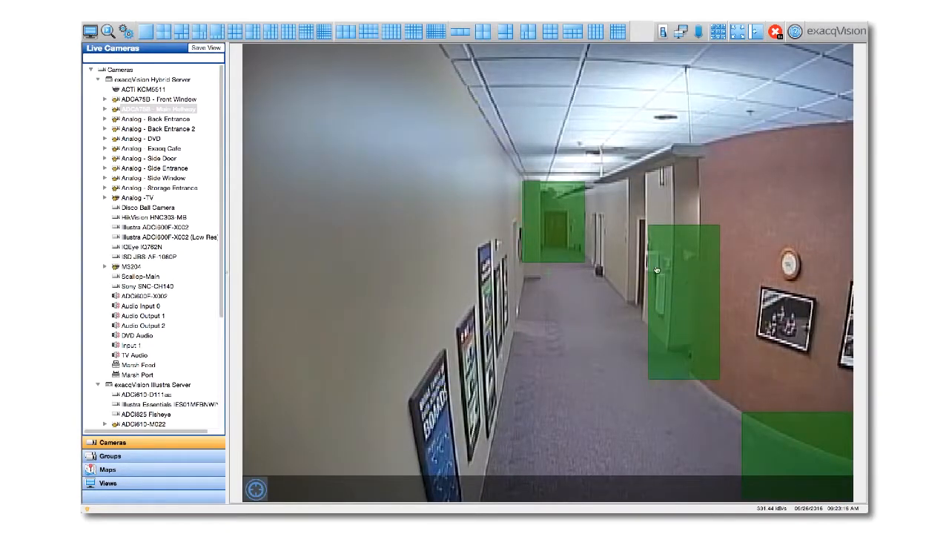
click(657, 269)
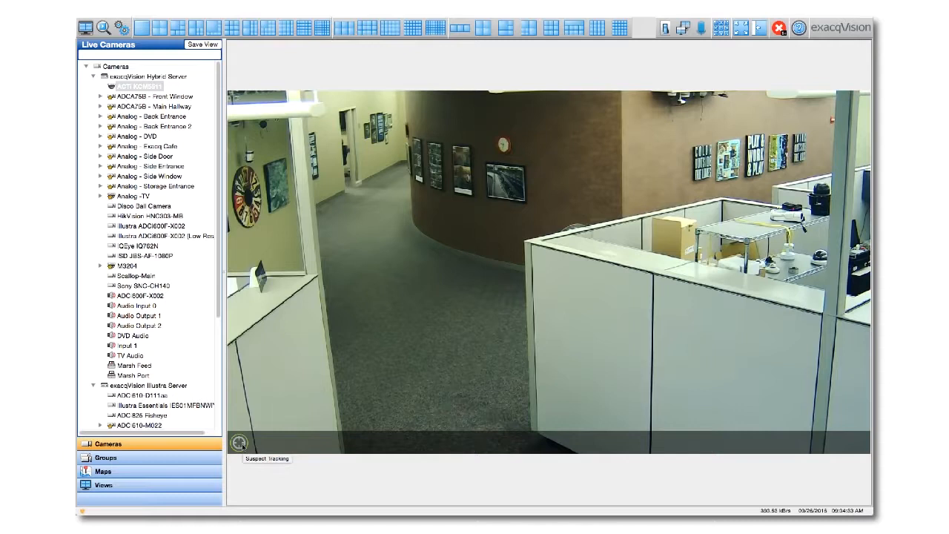
Enable Suspect Tracking on the ACTi KCM5511 camera and follow the linked zones through the Main Hallway and Exacq Cafe cameras, ending with the pink zone
click(241, 444)
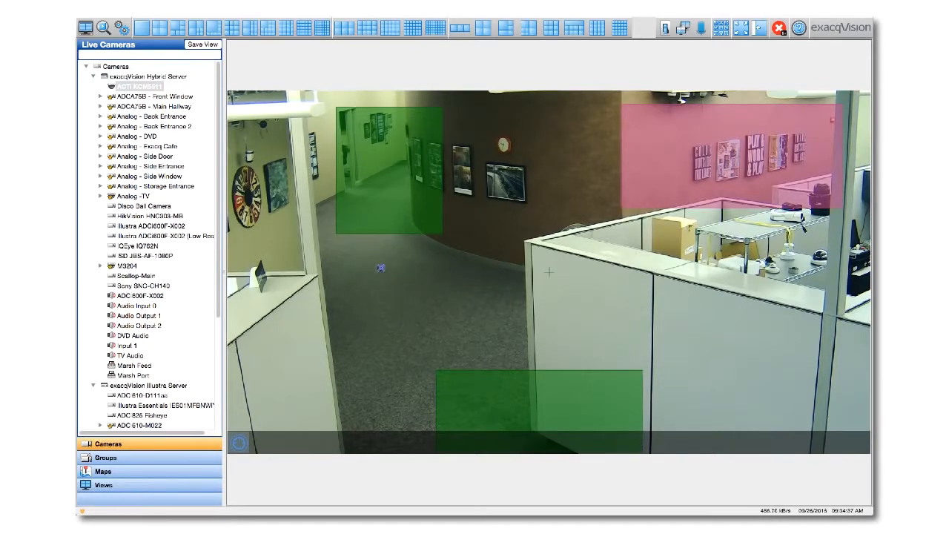
click(380, 191)
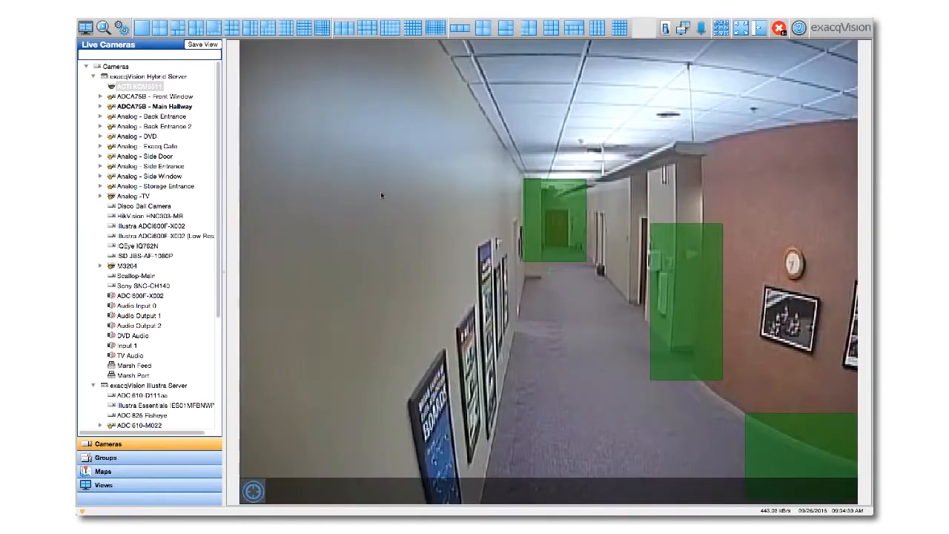
click(675, 317)
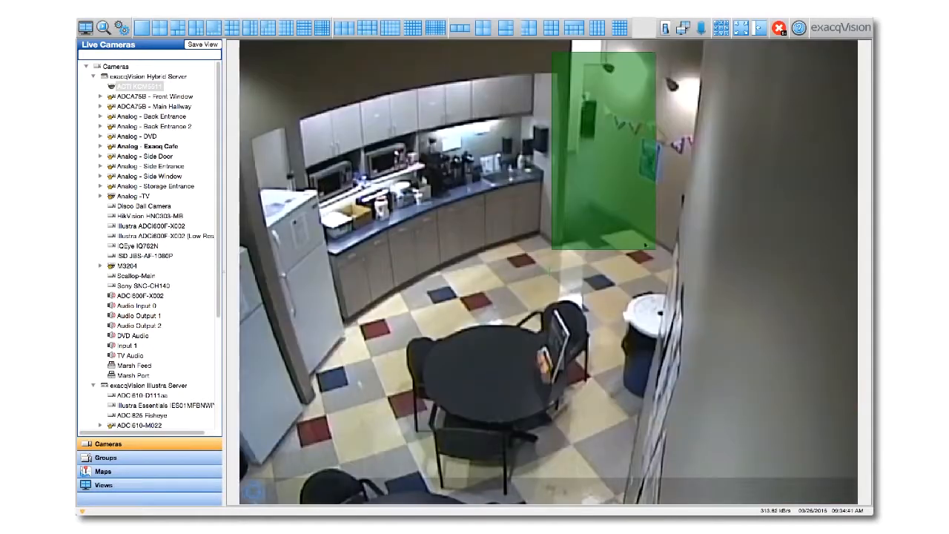
click(630, 195)
click(793, 417)
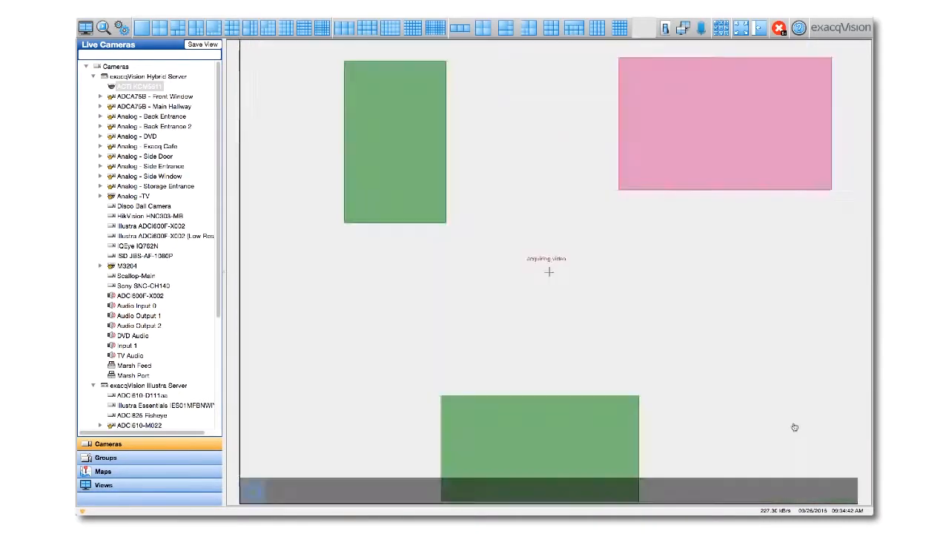
click(781, 167)
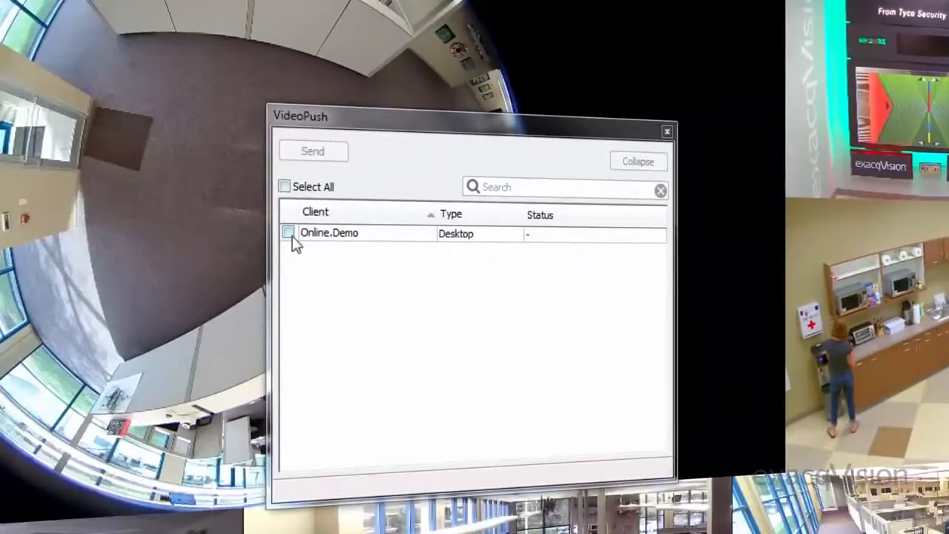
Send the current live view to the Online.Demo client with VideoPush
click(290, 234)
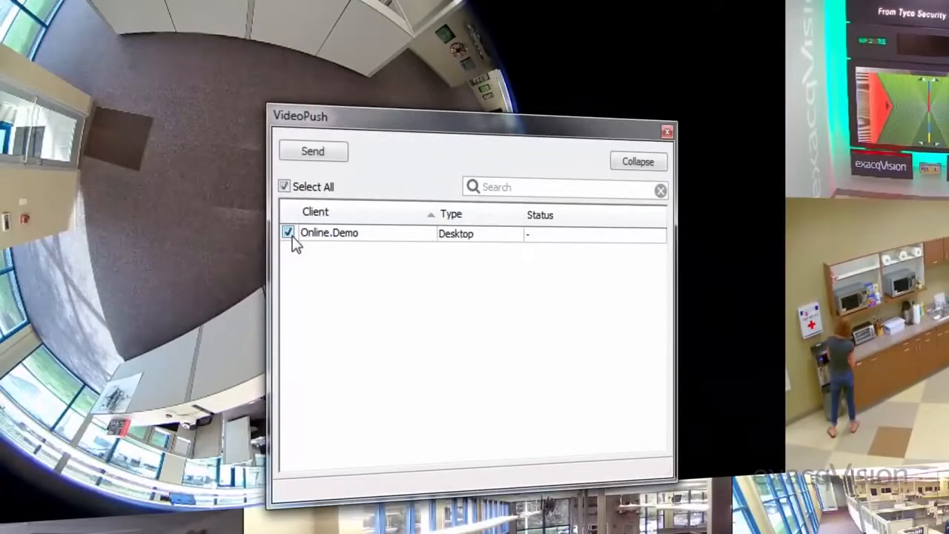
click(326, 153)
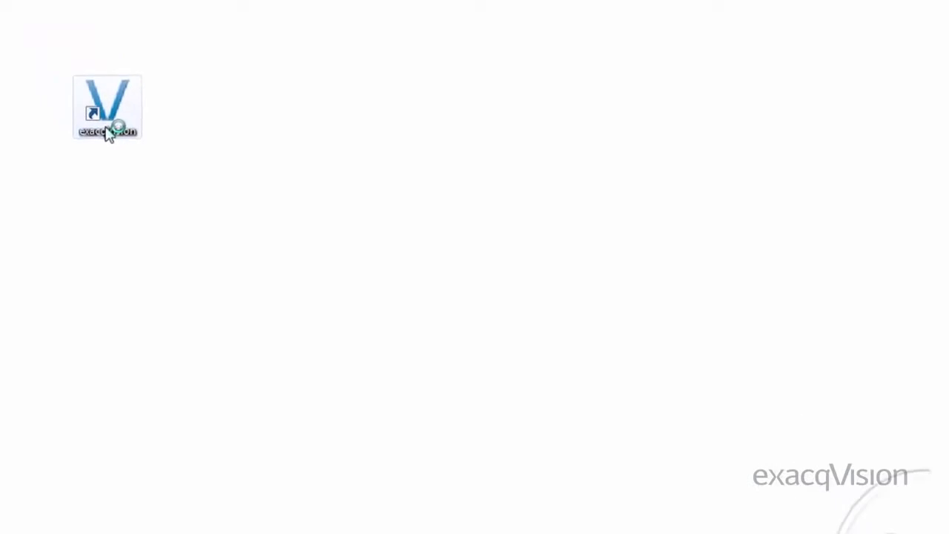
Launch exacqVision Client and enable its VideoPush receiving display in the client configuration, with the display name View.1
double_click(52, 70)
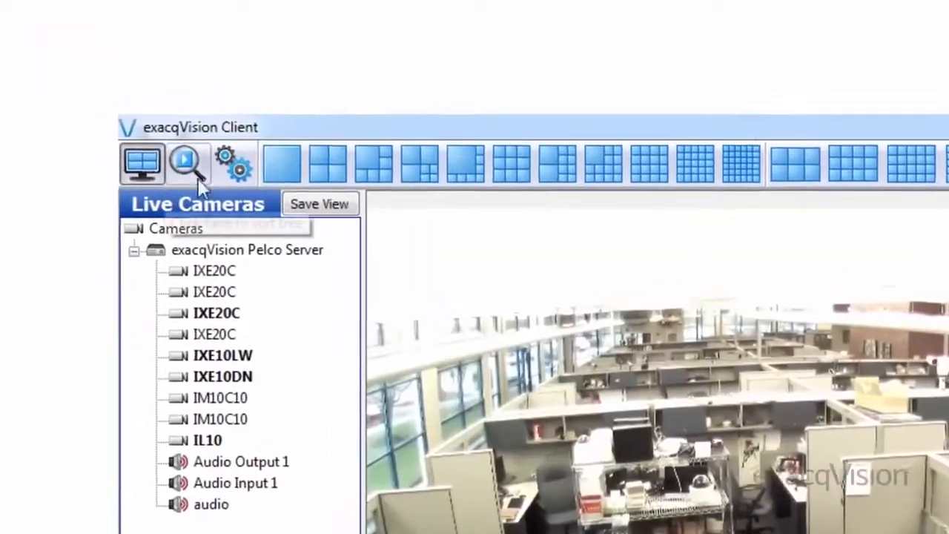
click(109, 126)
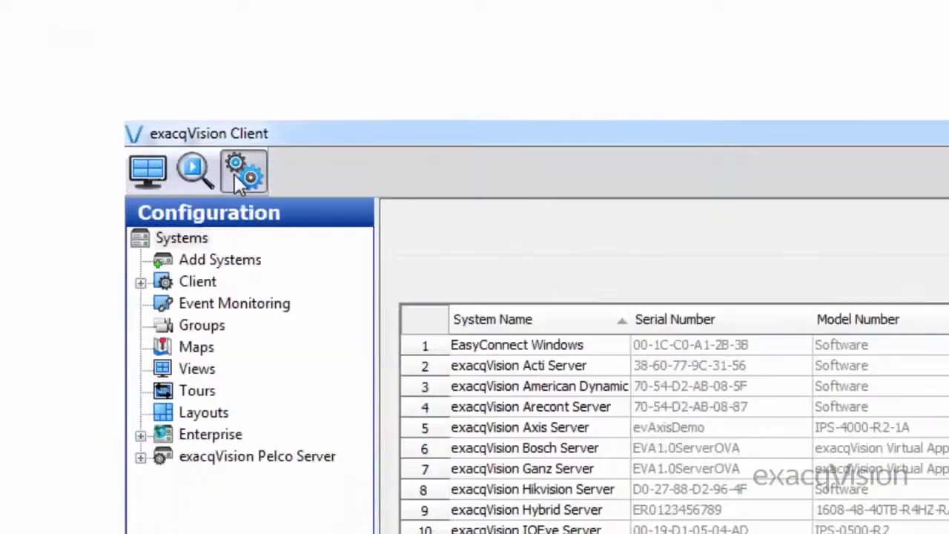
click(167, 245)
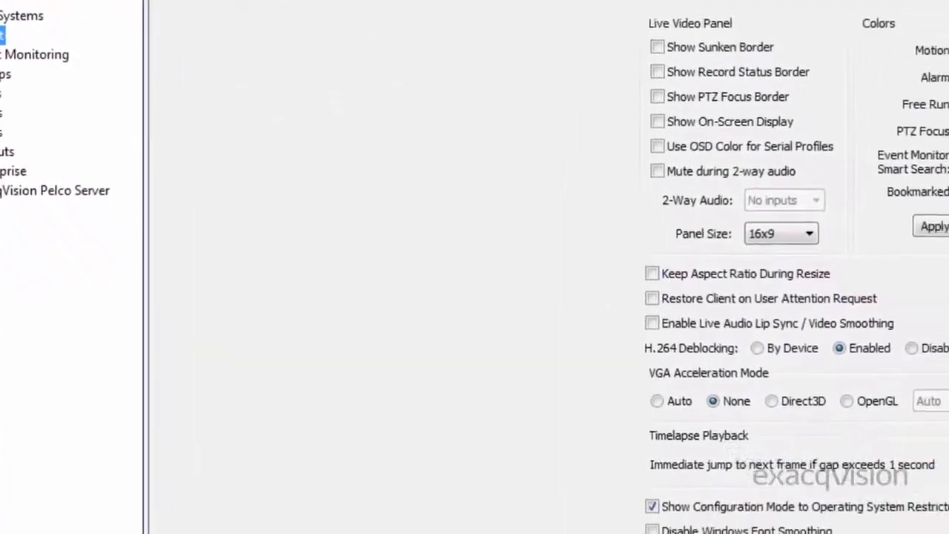
click(575, 492)
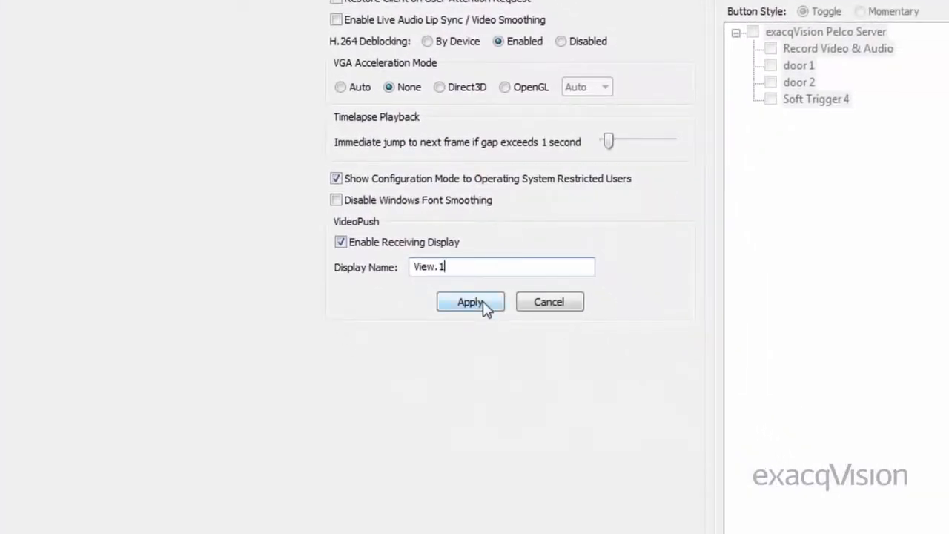
click(470, 302)
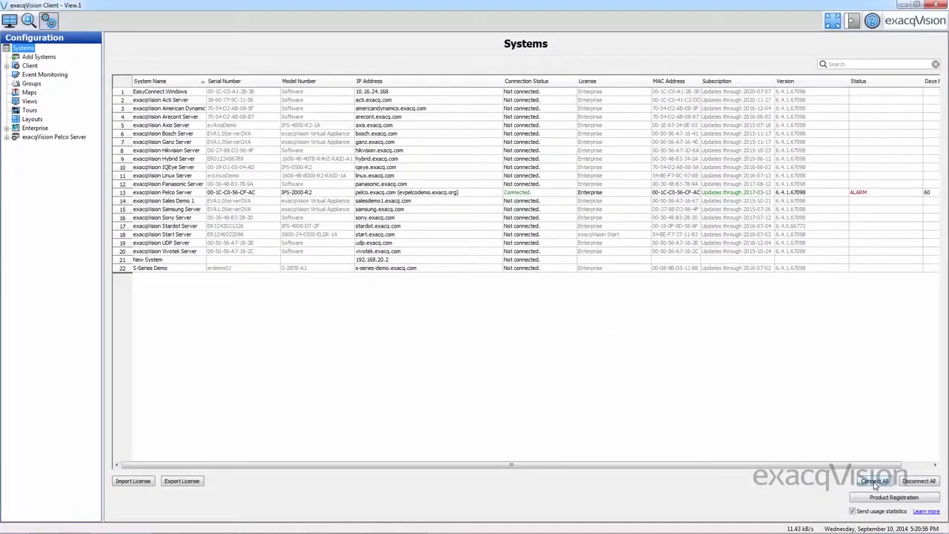
Connect to all listed systems and hide the navigation tree beside the four-camera live view
click(874, 481)
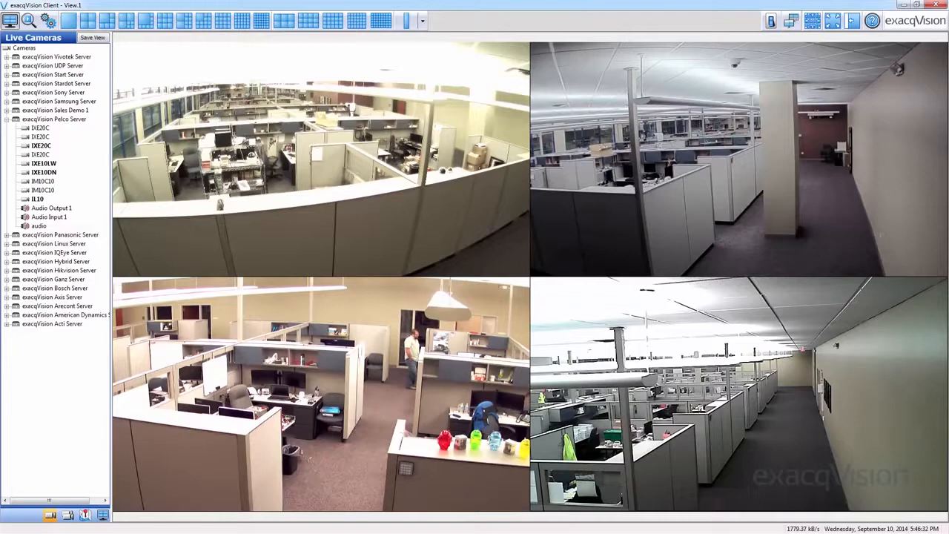
click(852, 21)
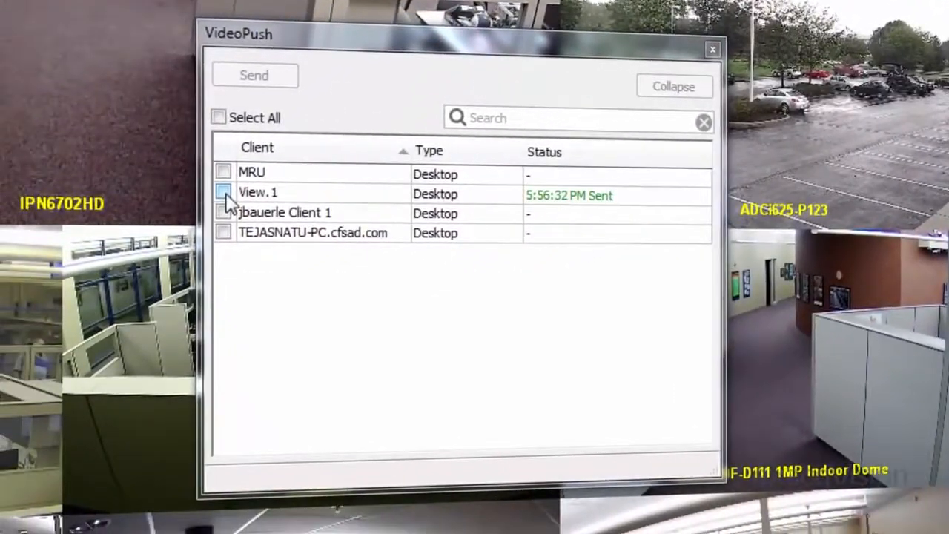
Choose a receiving client in the VideoPush client list
click(212, 201)
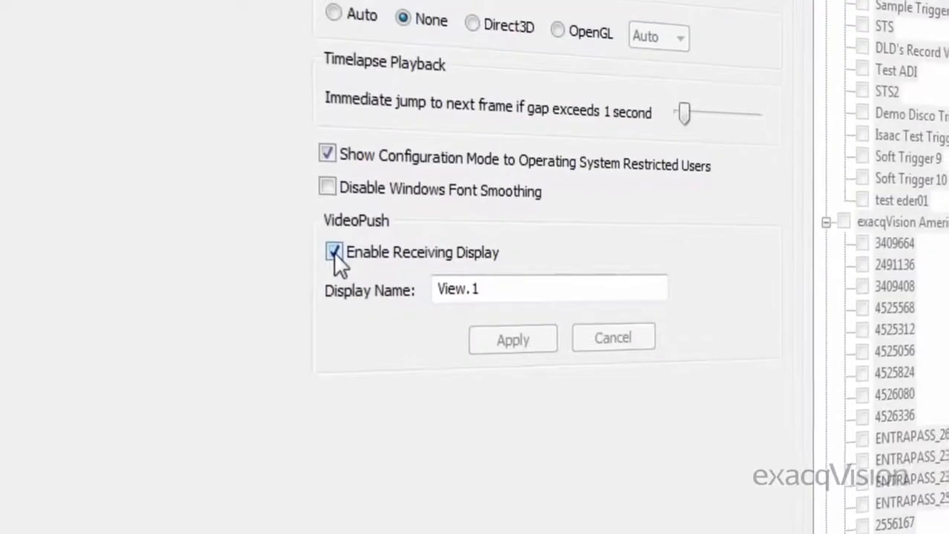
Turn off the VideoPush receiving display for View.1 in the client configuration and apply the change
click(316, 260)
click(277, 279)
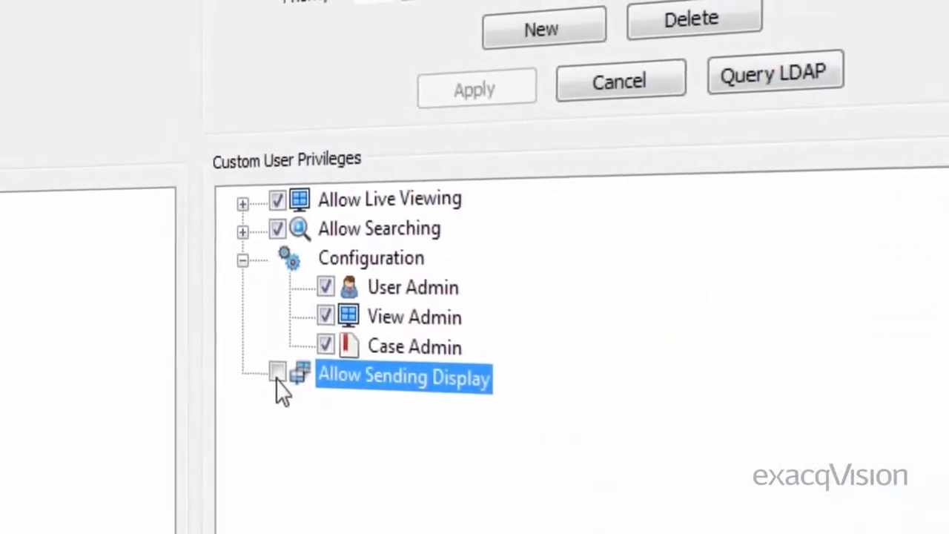
click(277, 373)
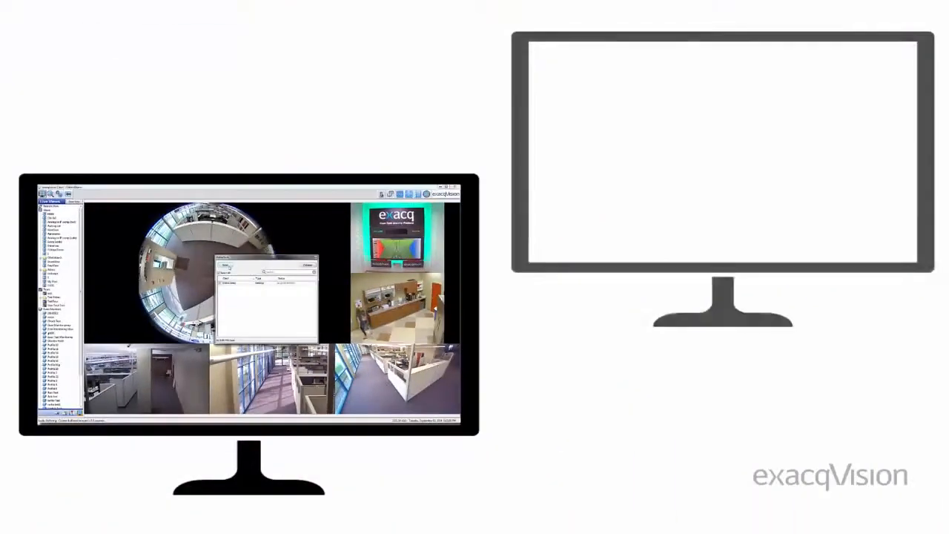
Collapse the VideoPush window
click(306, 265)
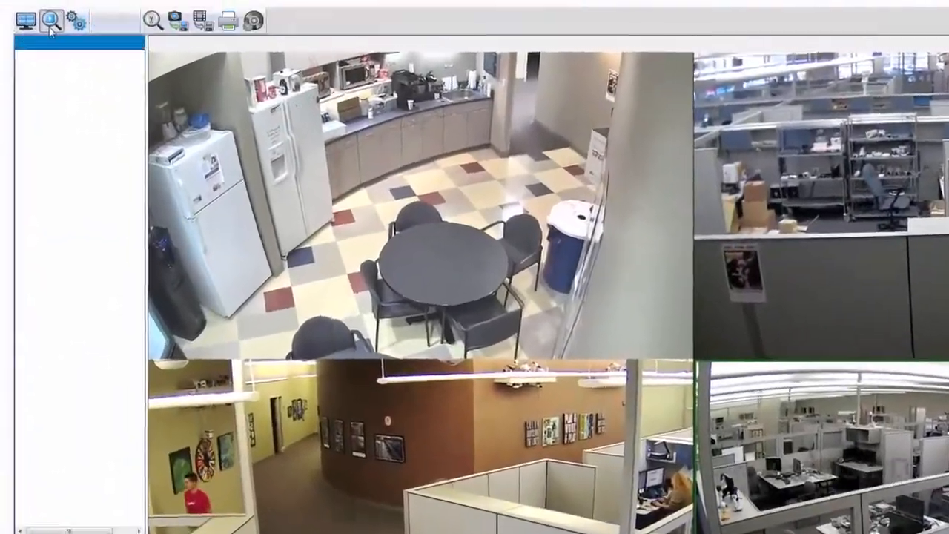
Search recorded video for ADCi825 Fisheye, ADCi610-M022 and ADCi600-M111 on 12/3/2014 from 07:22 AM to 07:28 AM
click(50, 23)
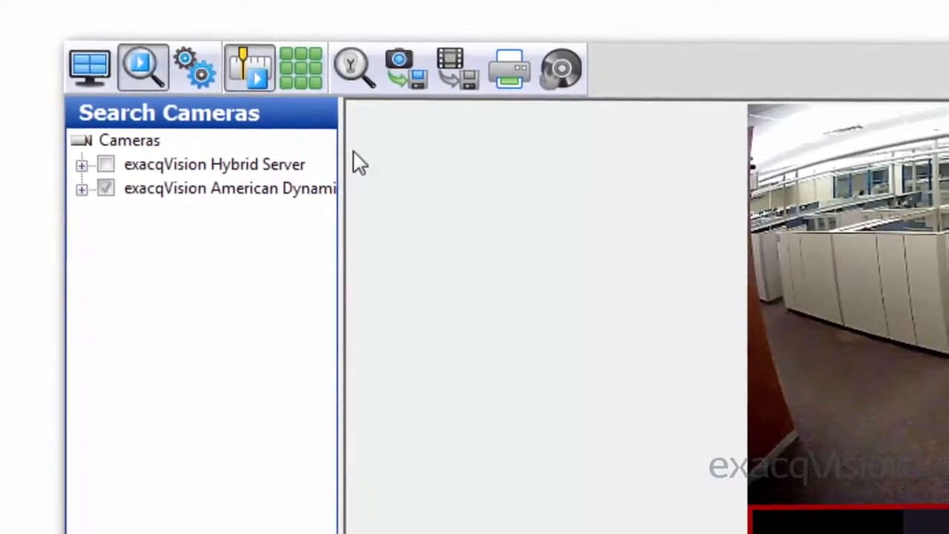
click(75, 188)
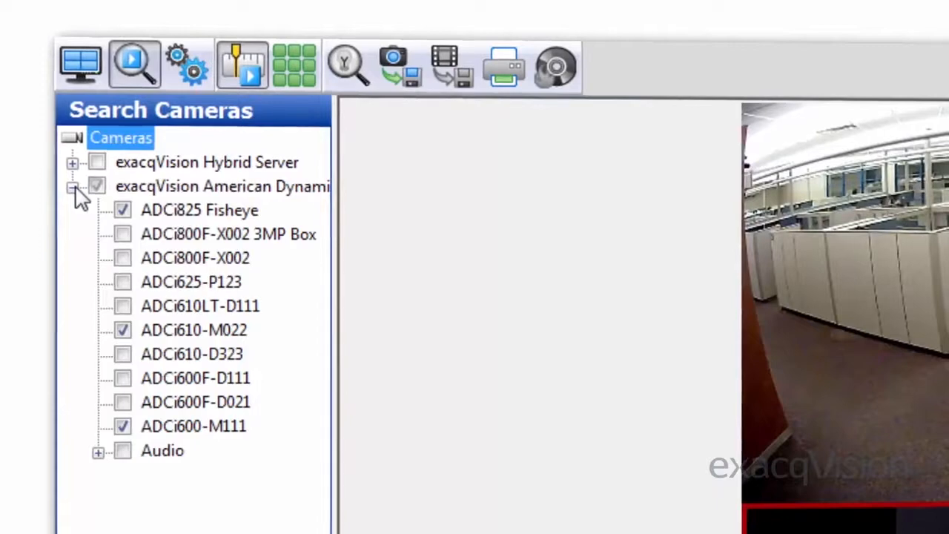
click(119, 207)
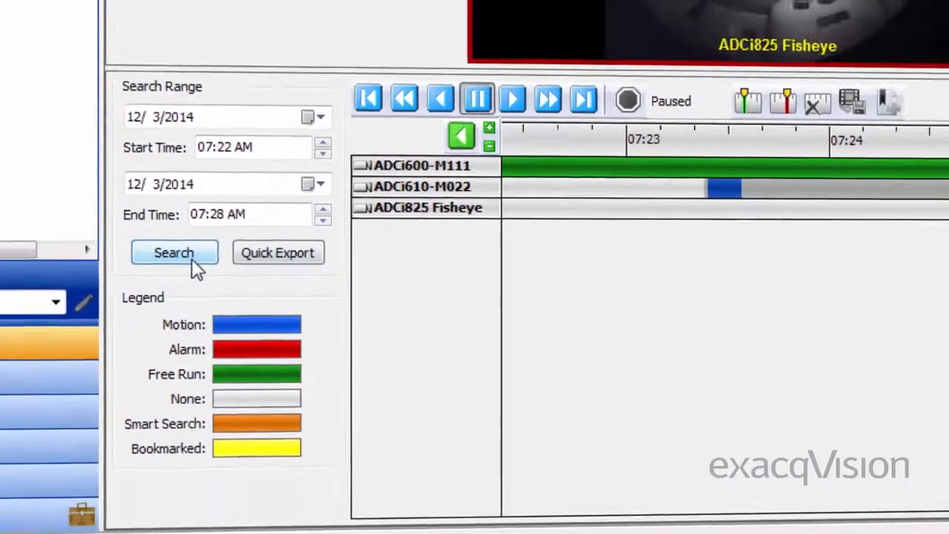
click(200, 235)
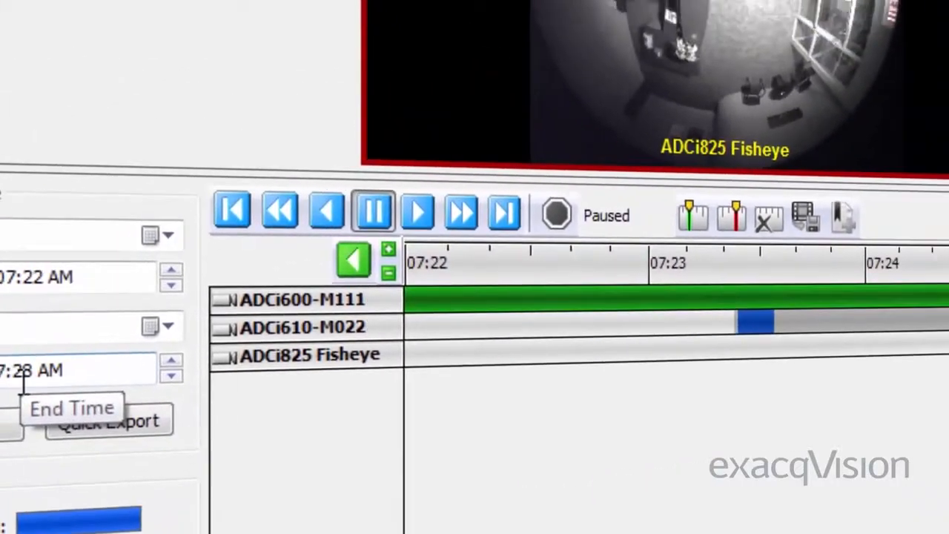
Shift the search timeline back to 07:16 AM and place the playback cursor on the ADCi825 Fisheye alarm at 07:19:02
click(341, 263)
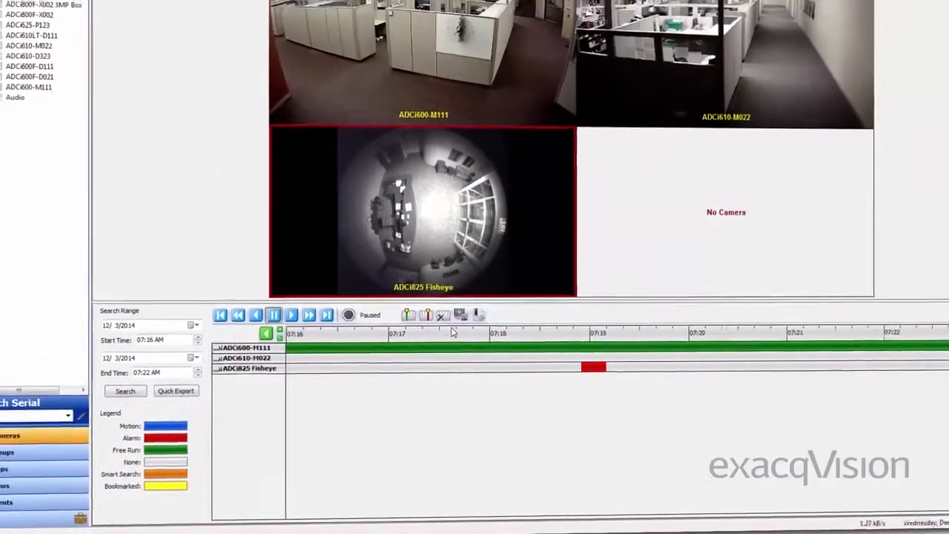
click(520, 296)
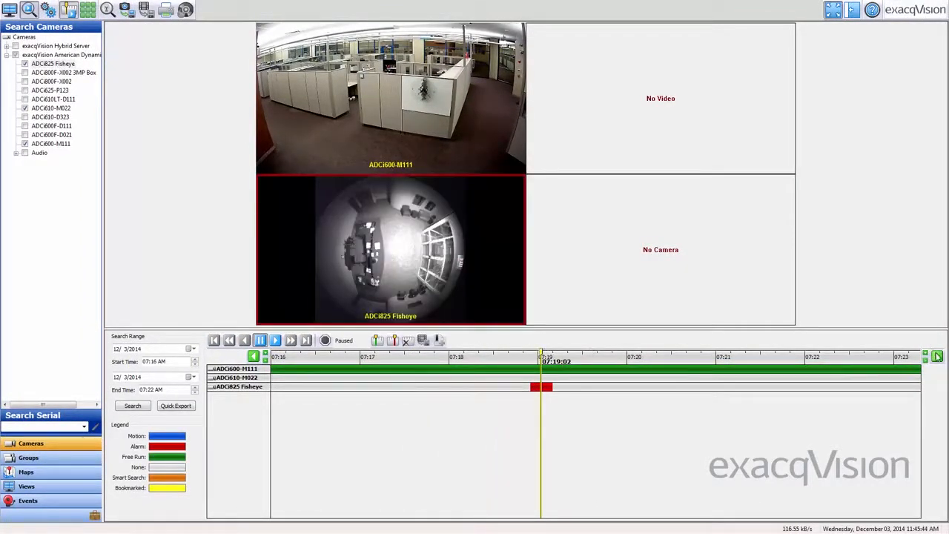
Shift the timeline forward to 07:25 AM, scrub through the recordings, and pause playback at about 07:27:47
click(937, 356)
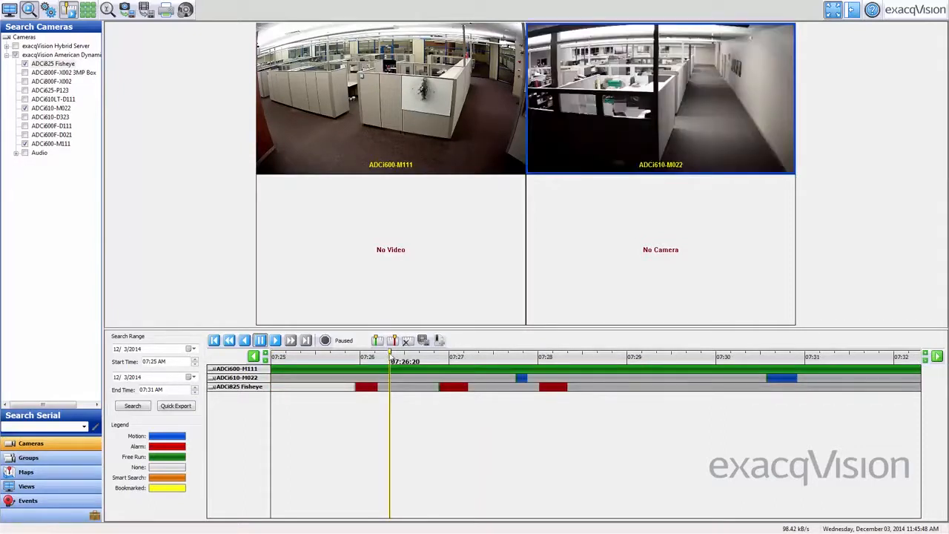
drag(390, 354, 405, 354)
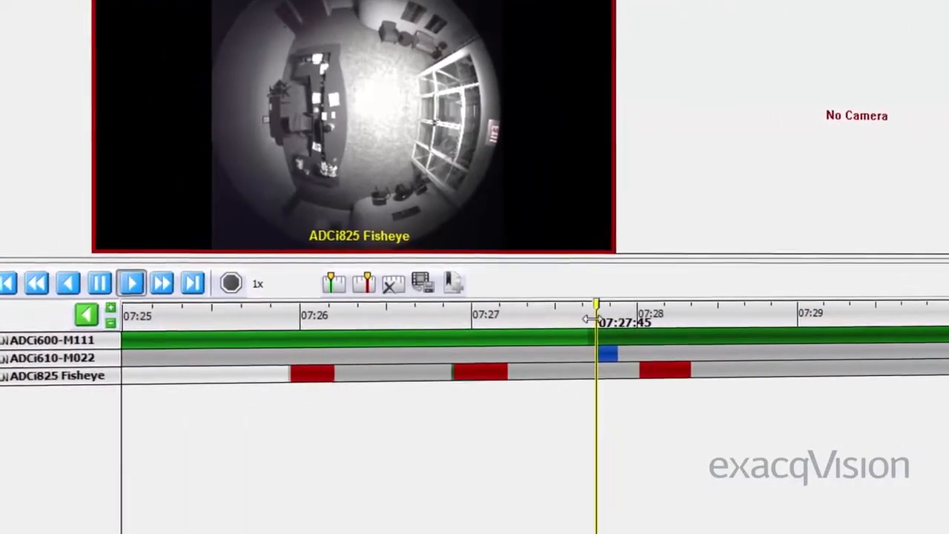
click(101, 282)
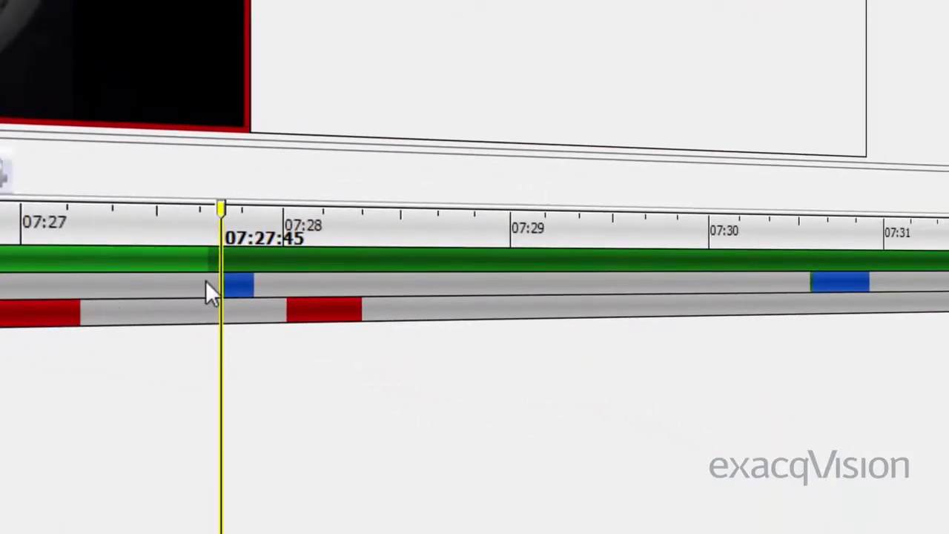
Clear all cached video from the search timeline
right_click(270, 212)
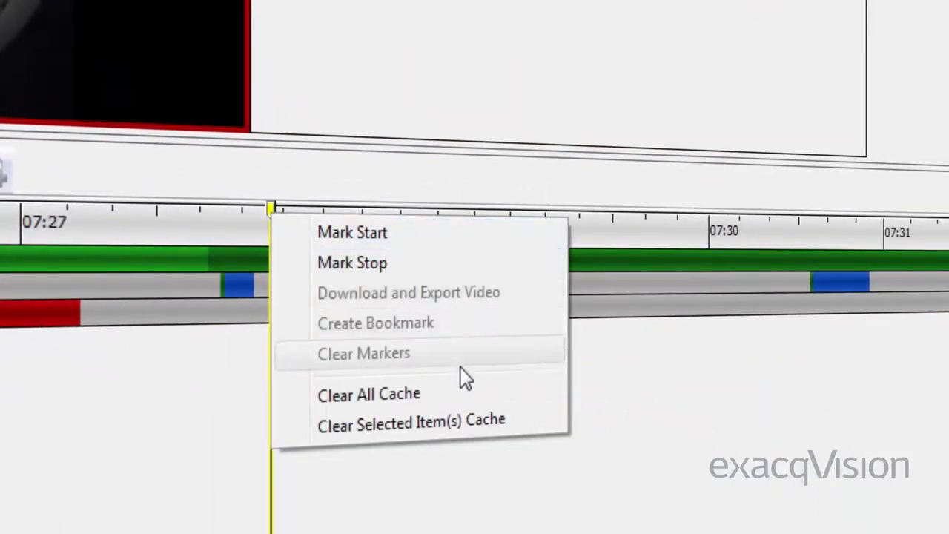
click(467, 395)
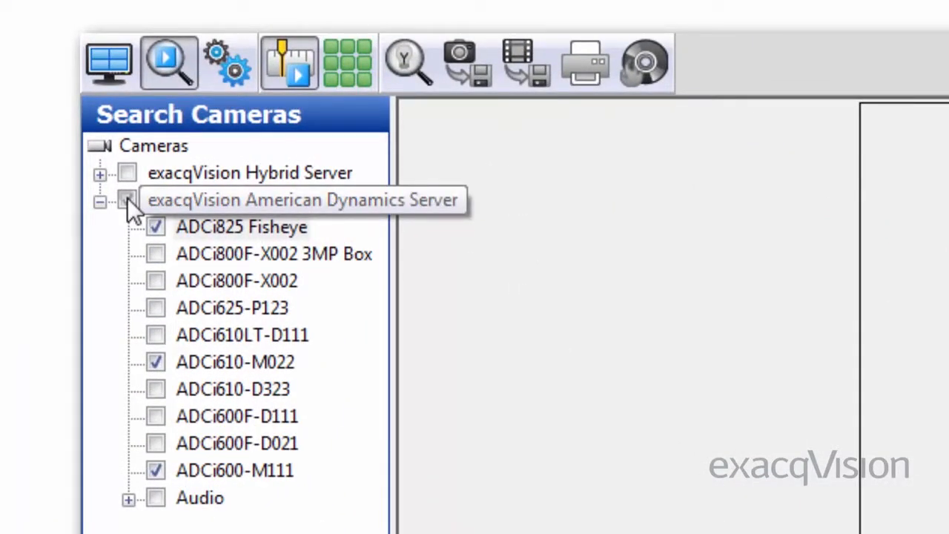
Include every camera of the exacqVision American Dynamics Server and search 12/3/2014 from 07:25 AM to 07:31 AM
click(155, 254)
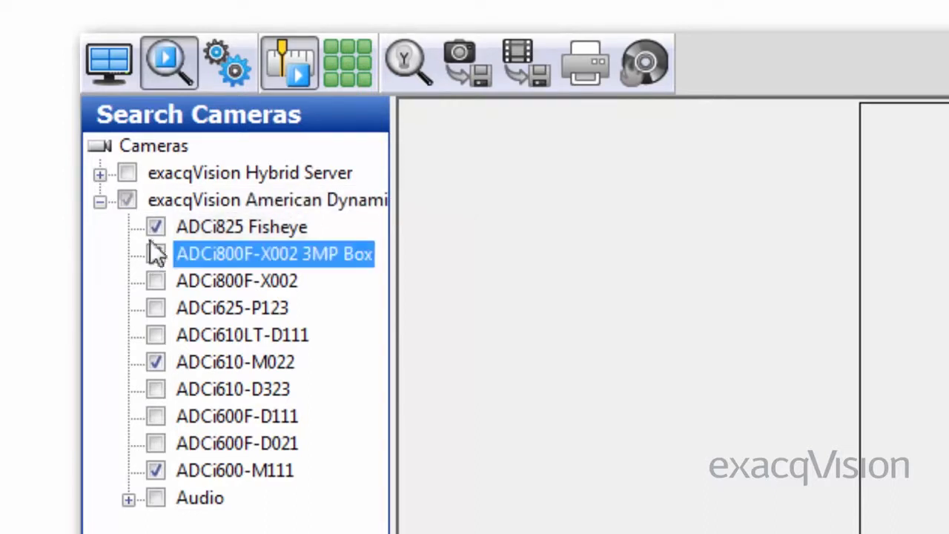
click(124, 200)
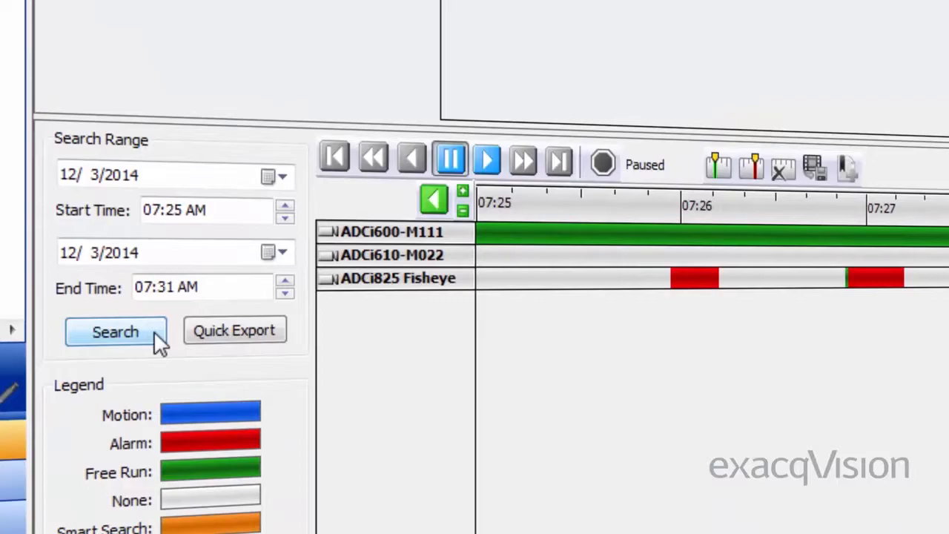
click(154, 330)
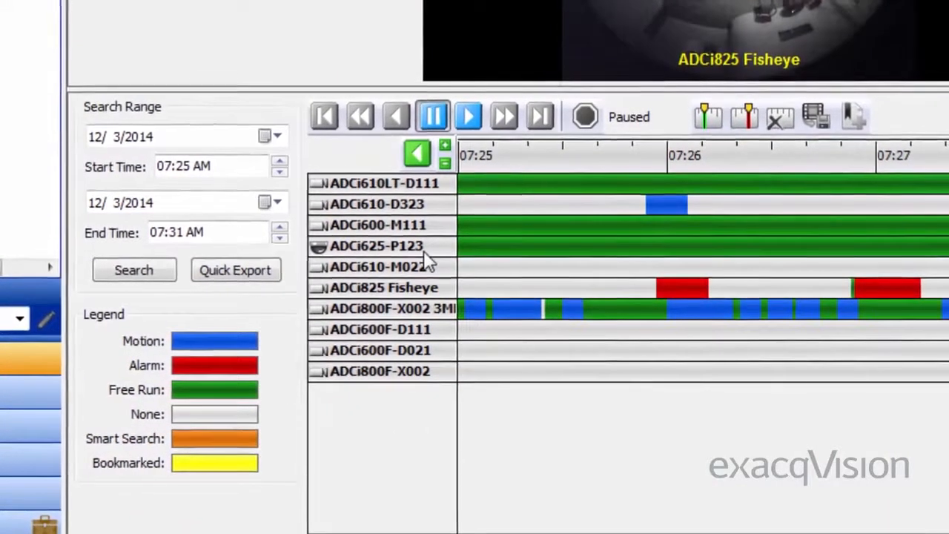
Deselect ADCi625-P123 in the timeline's camera list to hide its video
click(425, 252)
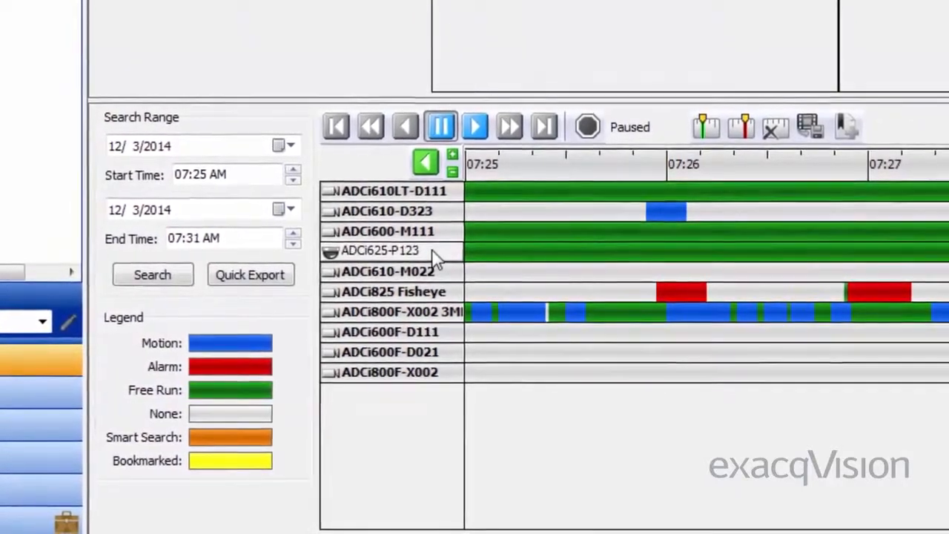
Reselect ADCi625-P123 in the timeline's camera list and scrub the recordings from 07:27:01 to 07:28:24
click(433, 252)
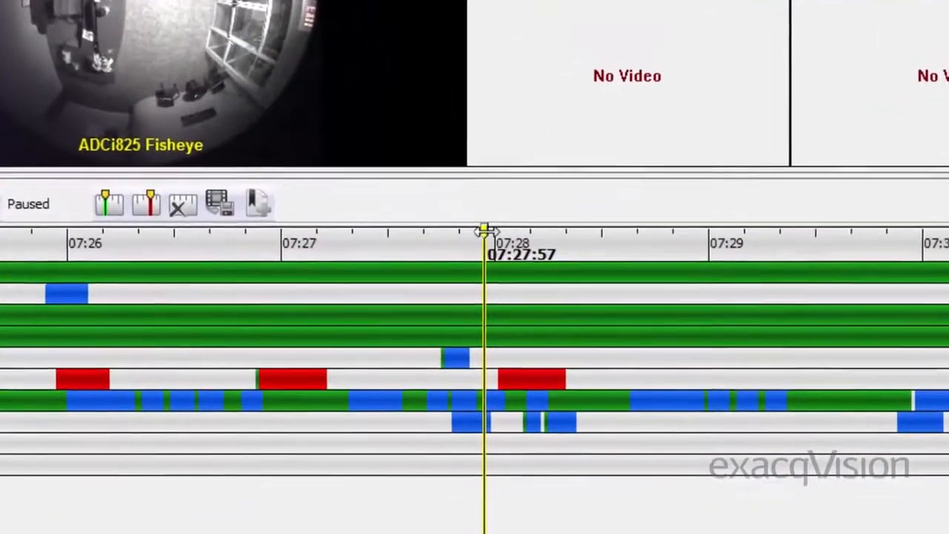
drag(502, 271, 406, 269)
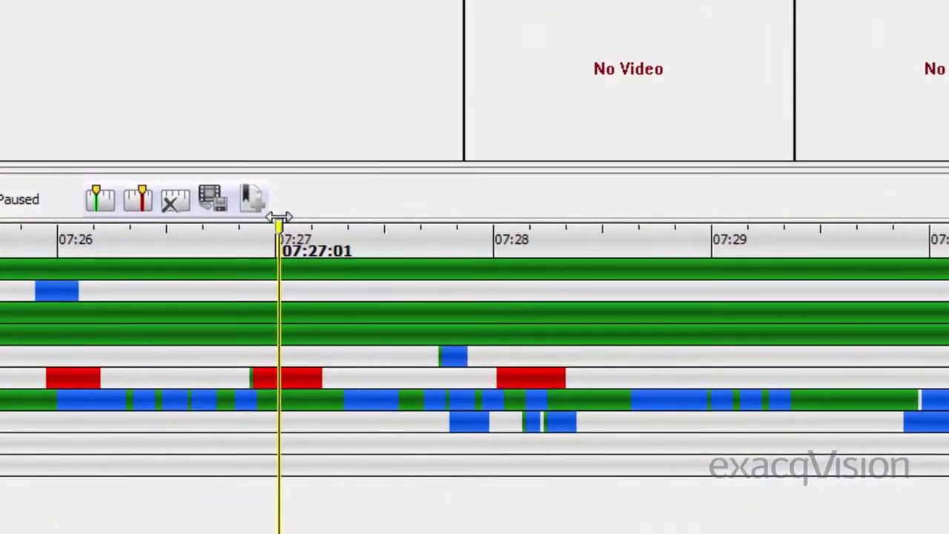
drag(279, 217, 476, 214)
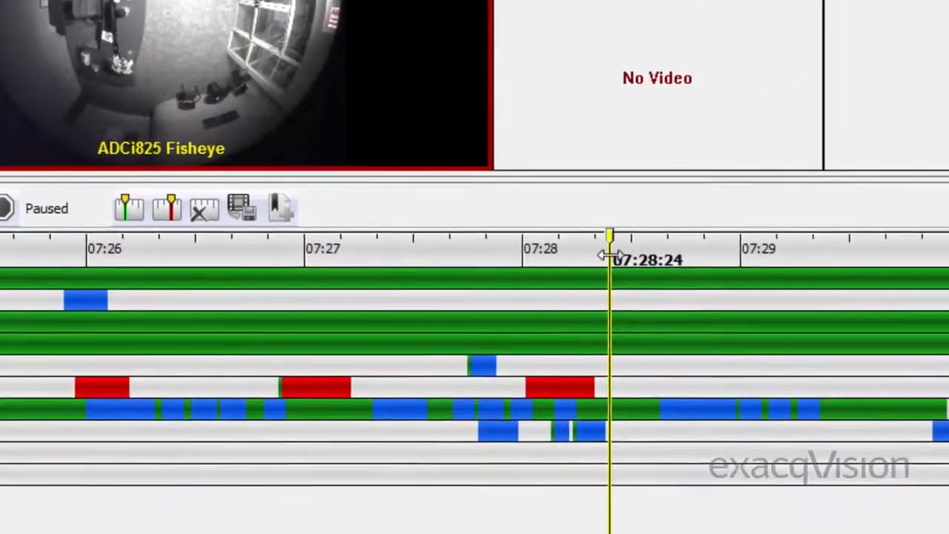
Mark a clip on the timeline that starts at 07:28:41 and stops at 07:29:19
right_click(850, 304)
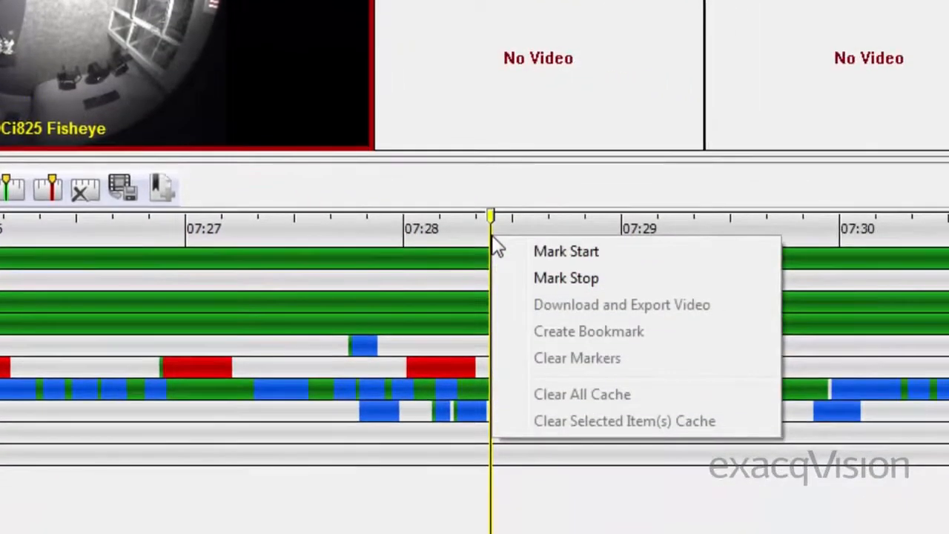
click(607, 249)
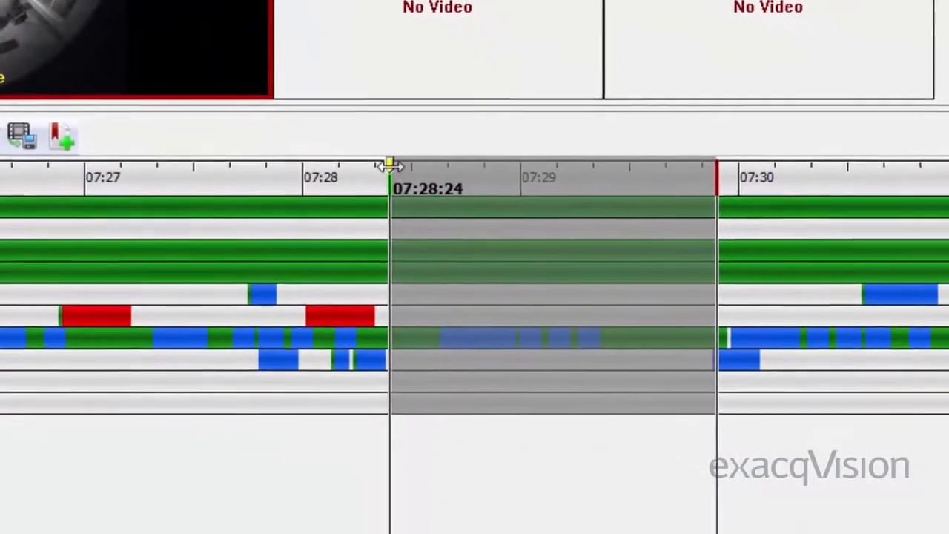
drag(390, 165, 453, 165)
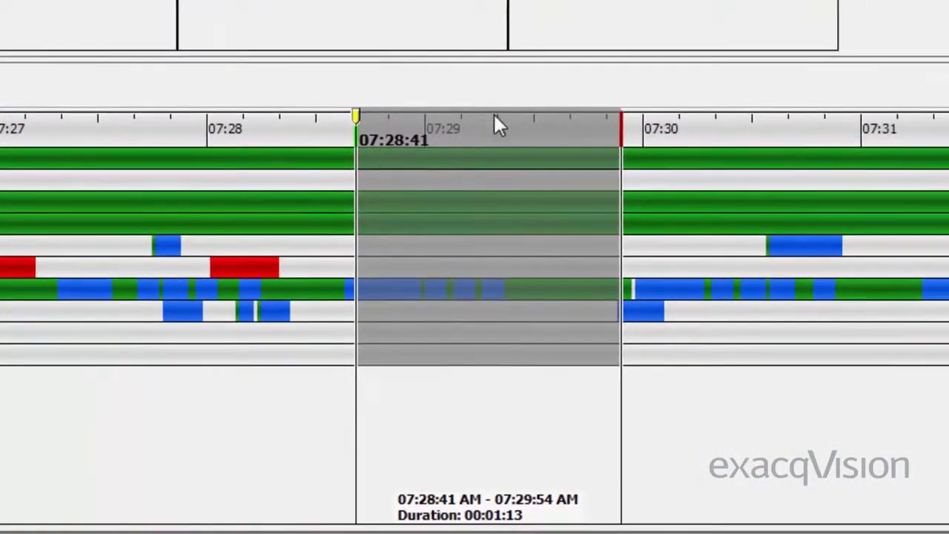
click(494, 117)
right_click(493, 115)
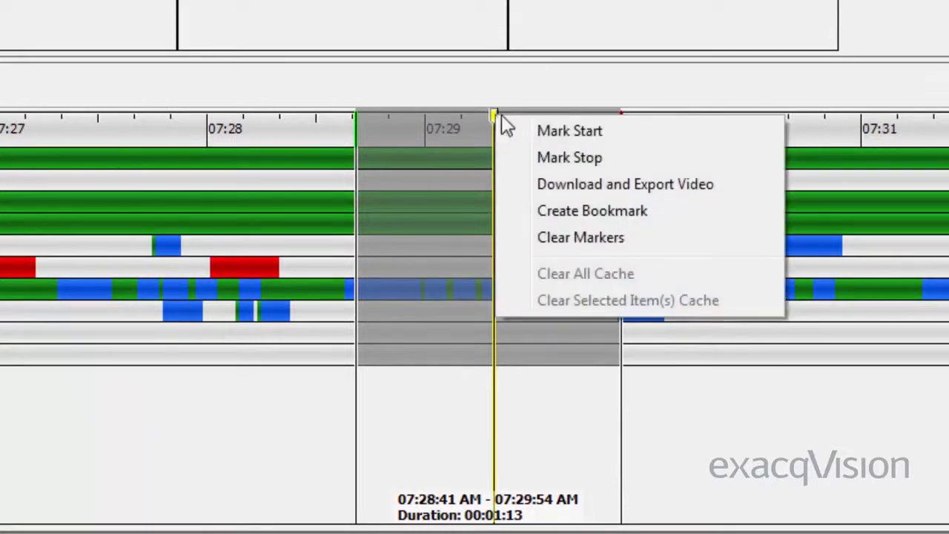
click(619, 157)
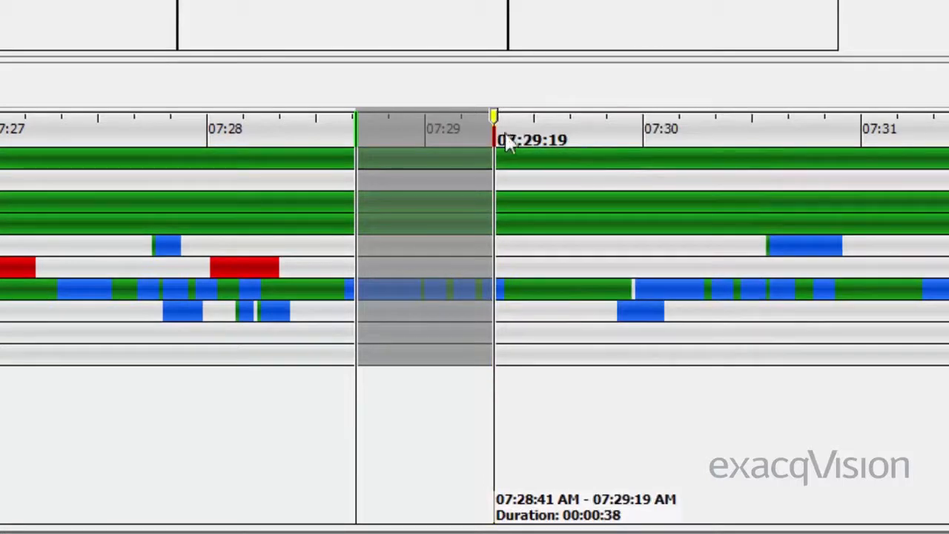
right_click(458, 136)
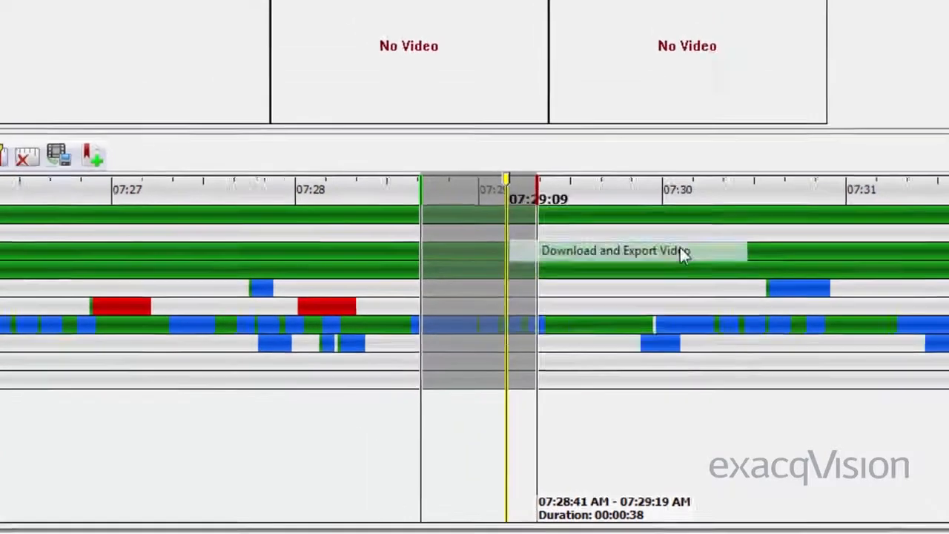
click(667, 202)
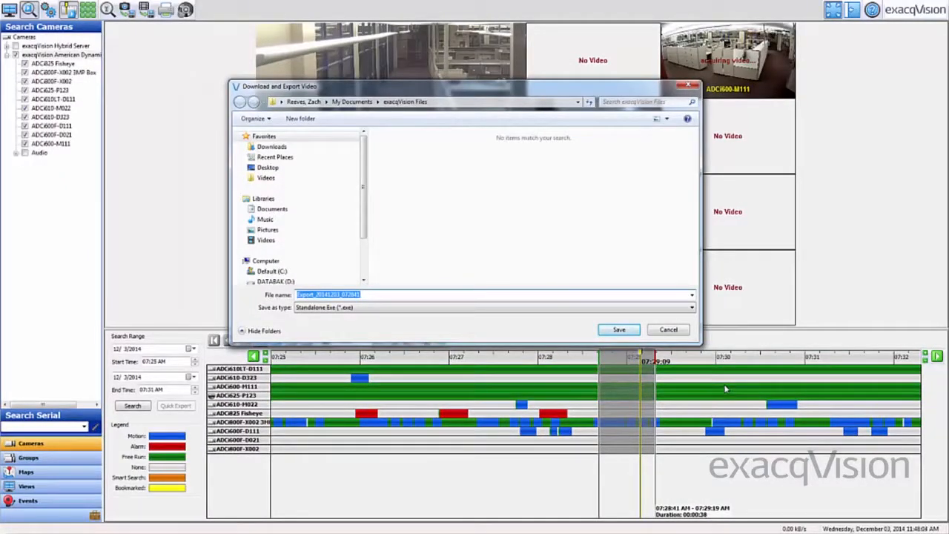
click(668, 330)
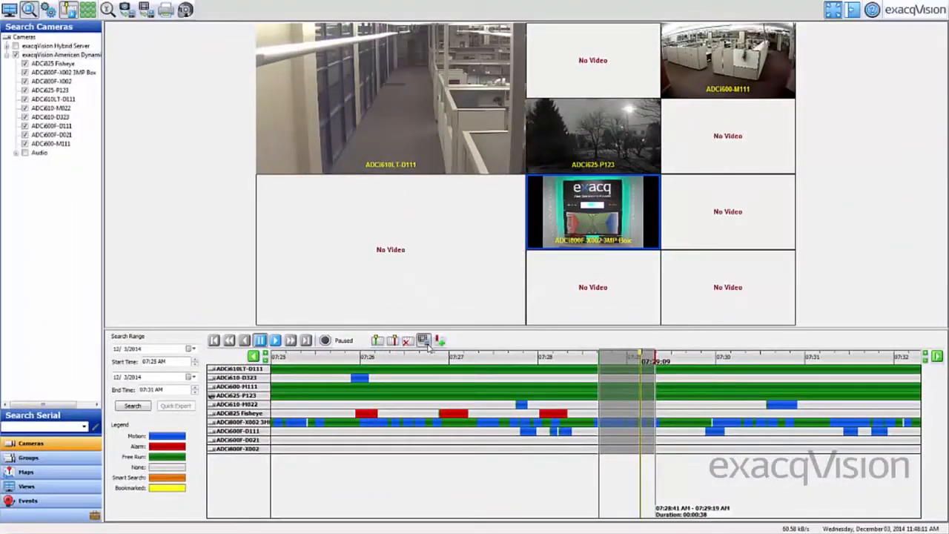
Start a download and export of the marked clip and choose the Desktop as its save location
click(426, 344)
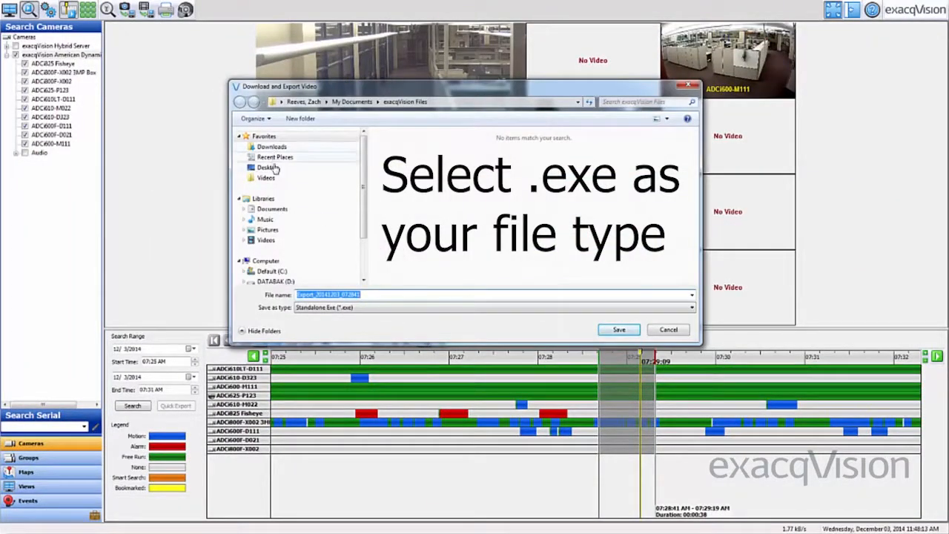
click(268, 168)
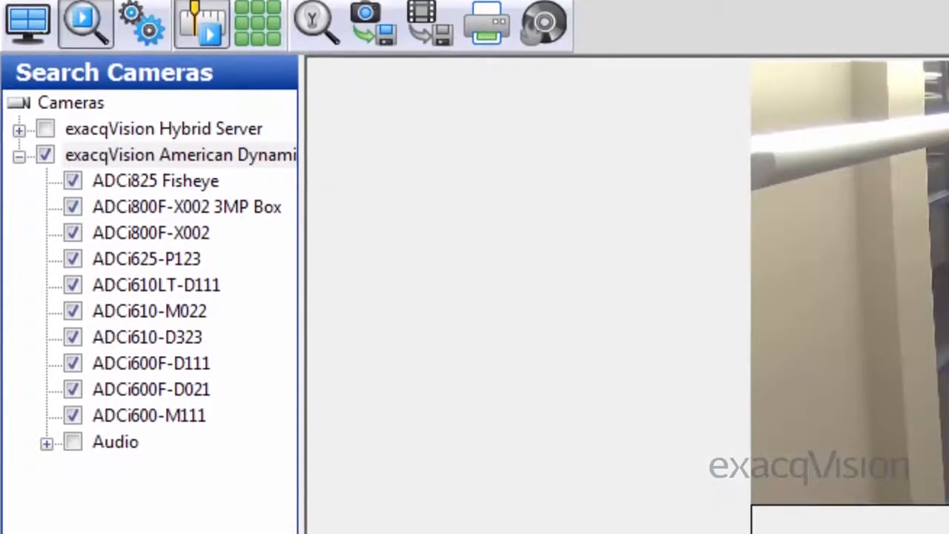
Limit the search to the ADCi825 Fisheye camera and quick-export its video as a standalone exe under the suggested file name
click(45, 146)
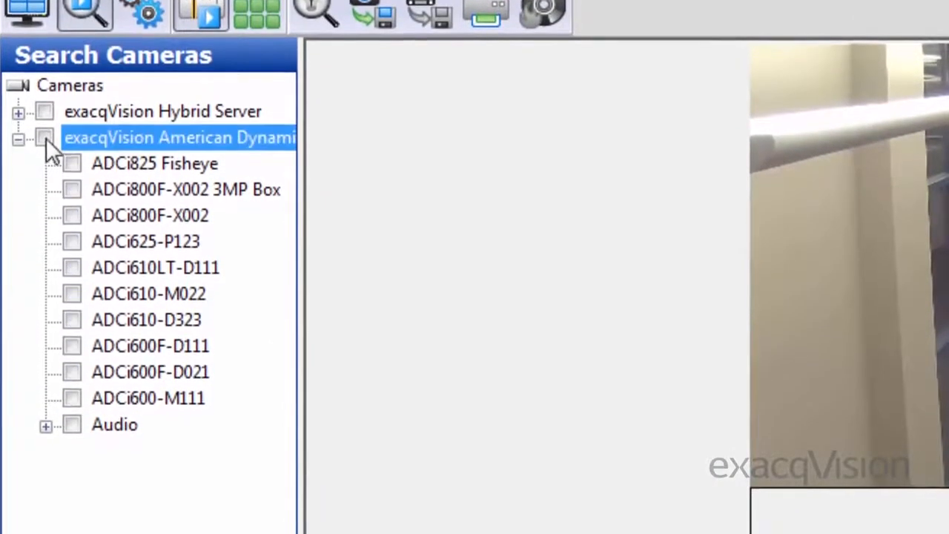
click(72, 173)
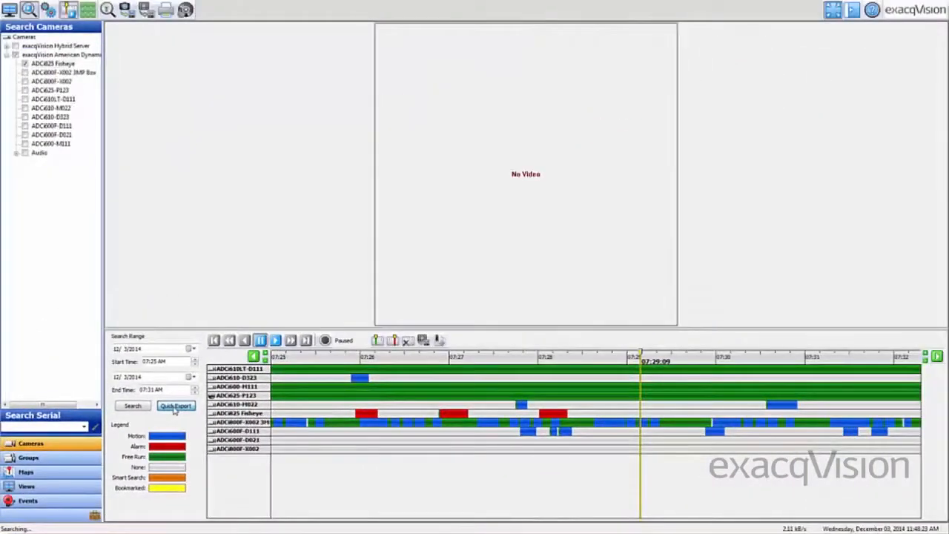
click(175, 407)
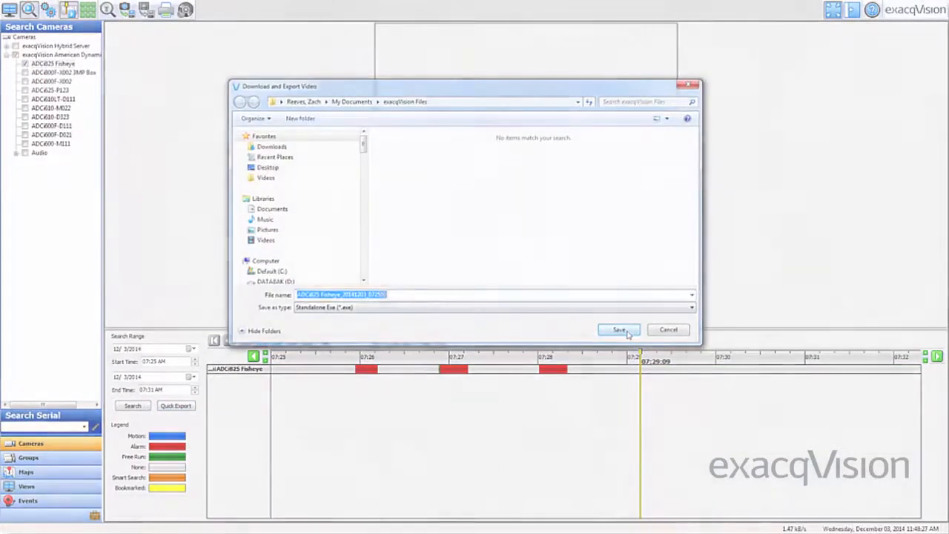
click(627, 329)
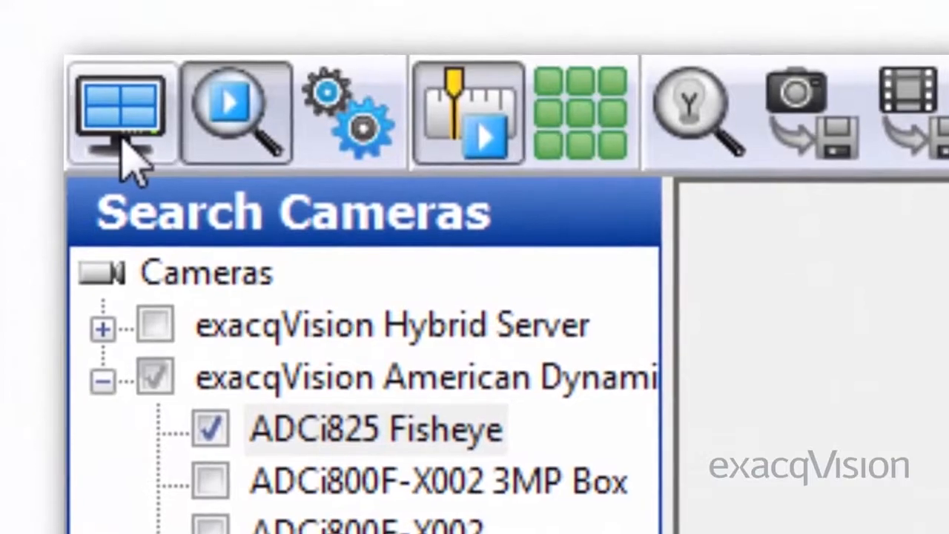
Switch to the live cameras and examine the Search and exacqReplay options for the Sony SNC-CH140 video
click(138, 152)
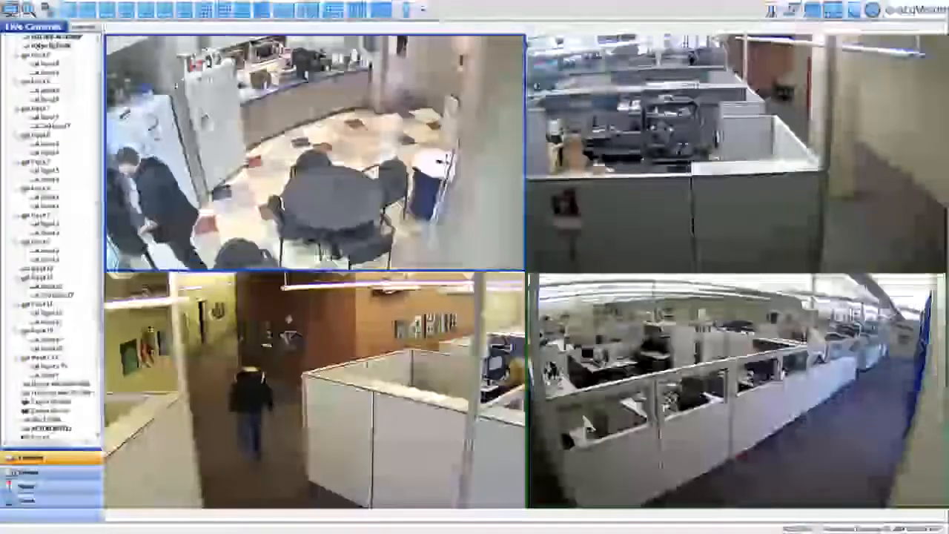
right_click(178, 82)
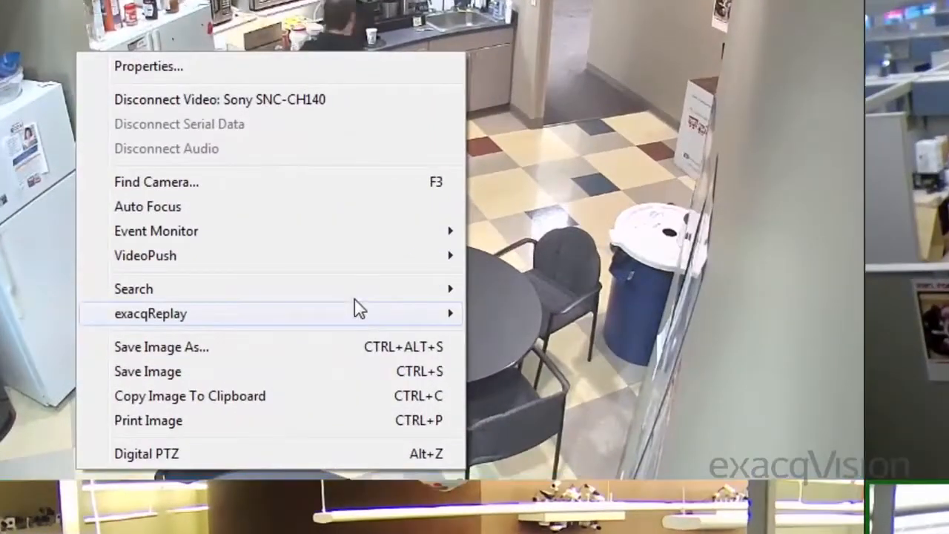
mouse_move(316, 223)
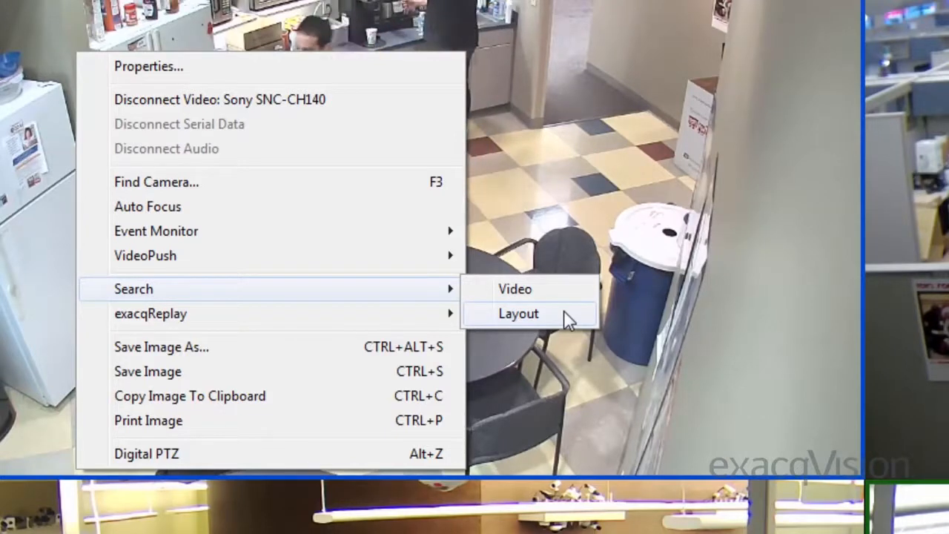
mouse_move(420, 318)
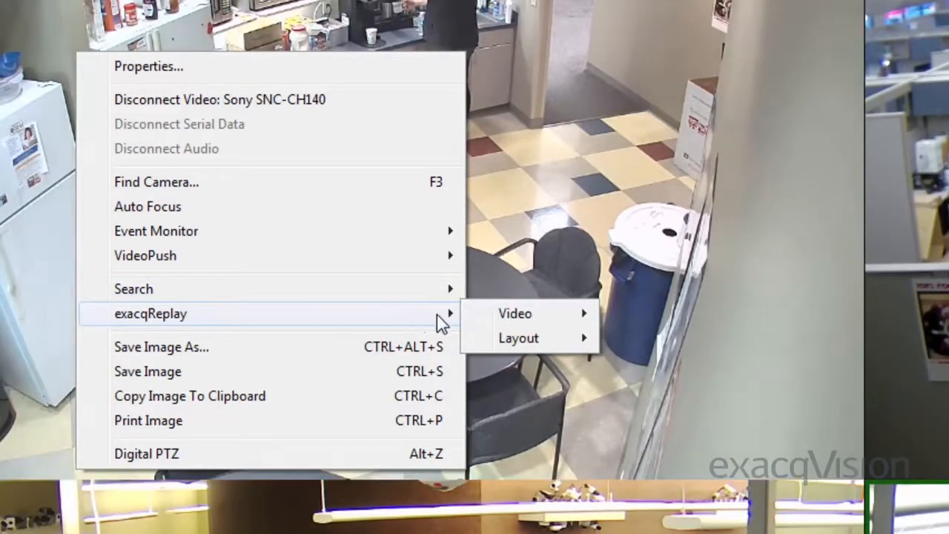
mouse_move(502, 324)
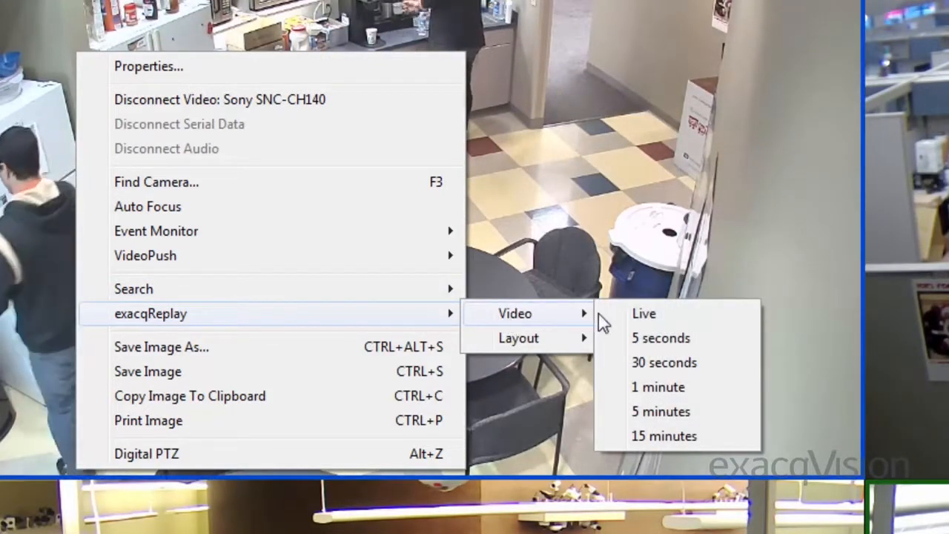
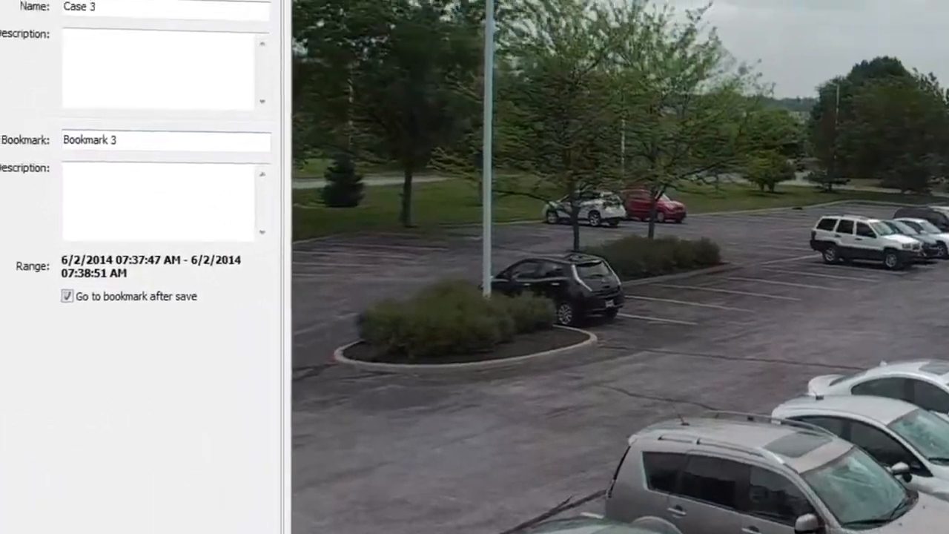
Start a bookmark for the clip marked from 07:37:47 to 07:38:51 and examine the cases it can be assigned to
click(197, 40)
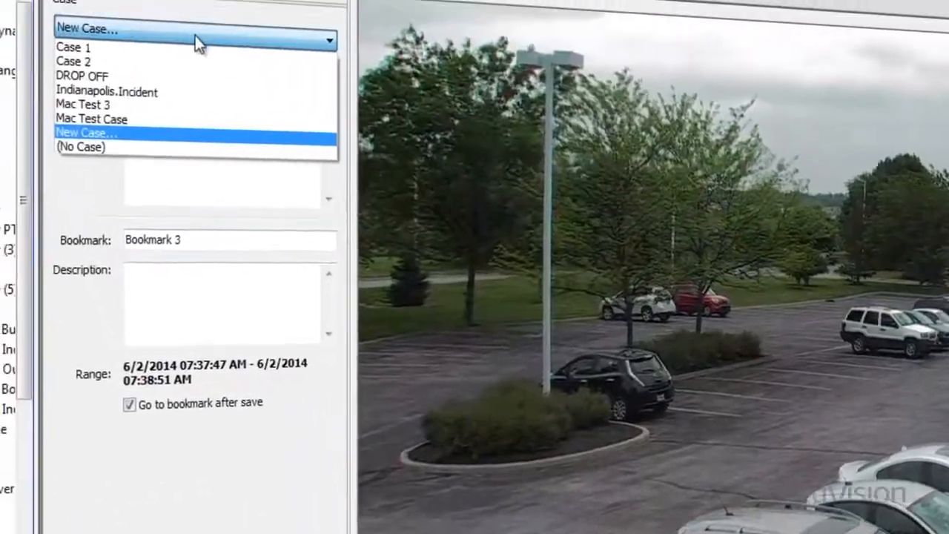
click(173, 222)
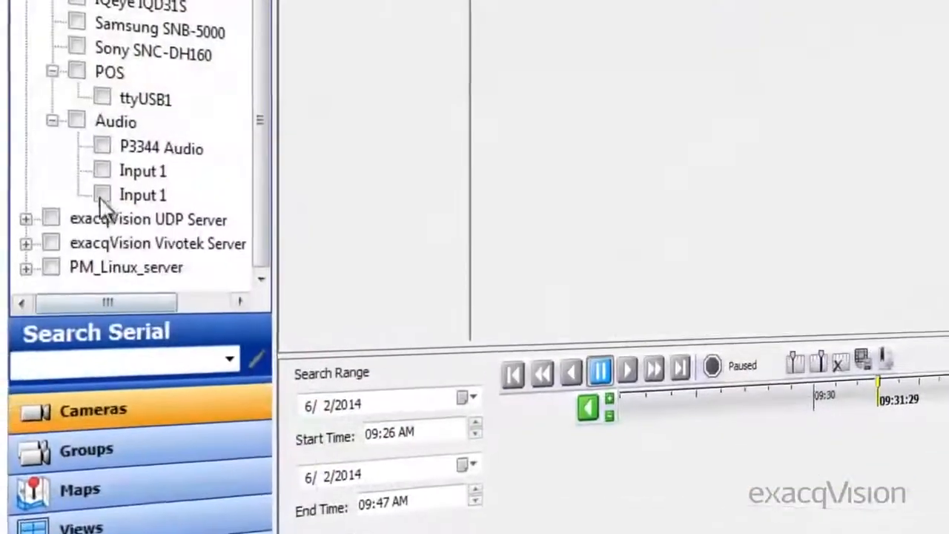
Select P3344 Audio, both Input 1 audio sources, the ttyUSB1 POS source and the Sony SNC-DH160 and Samsung SNB-5000 cameras for the search
click(98, 186)
click(97, 163)
click(98, 141)
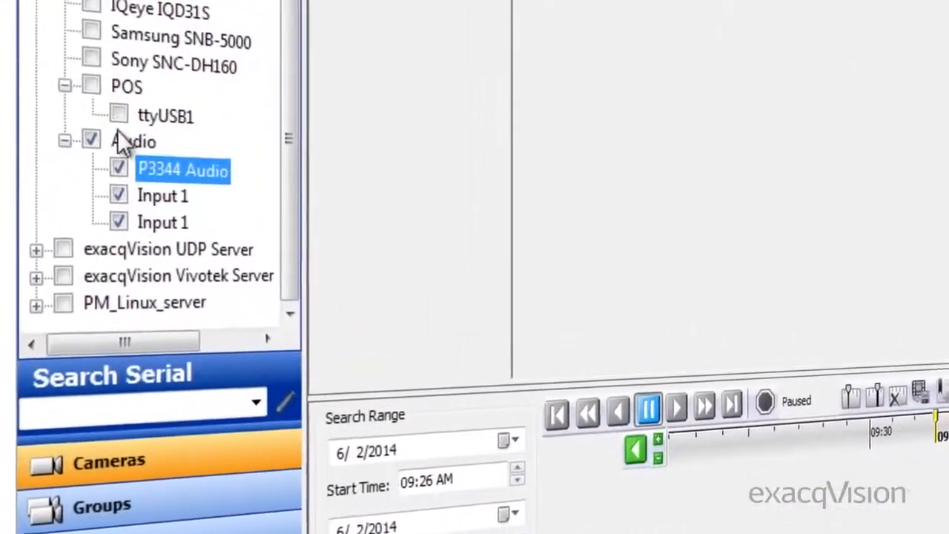
click(118, 113)
click(91, 57)
click(92, 31)
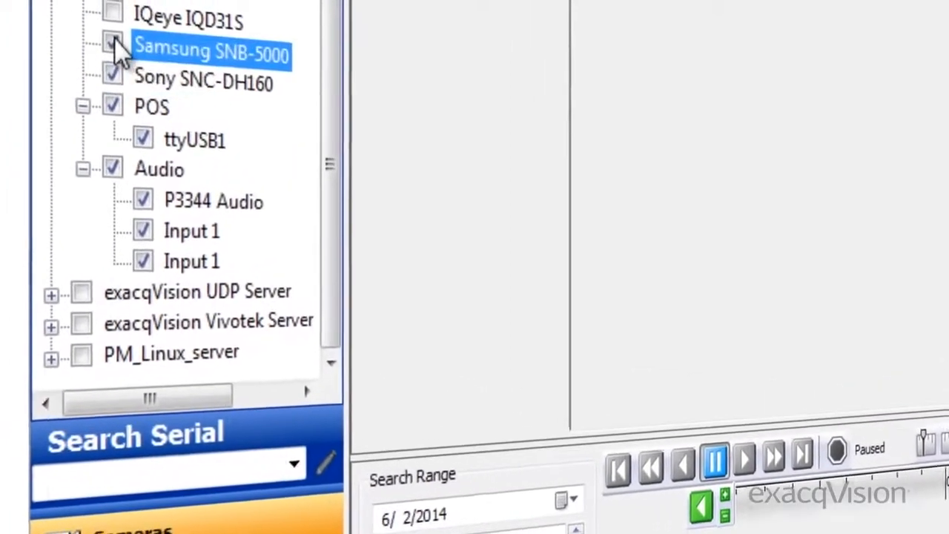
click(215, 457)
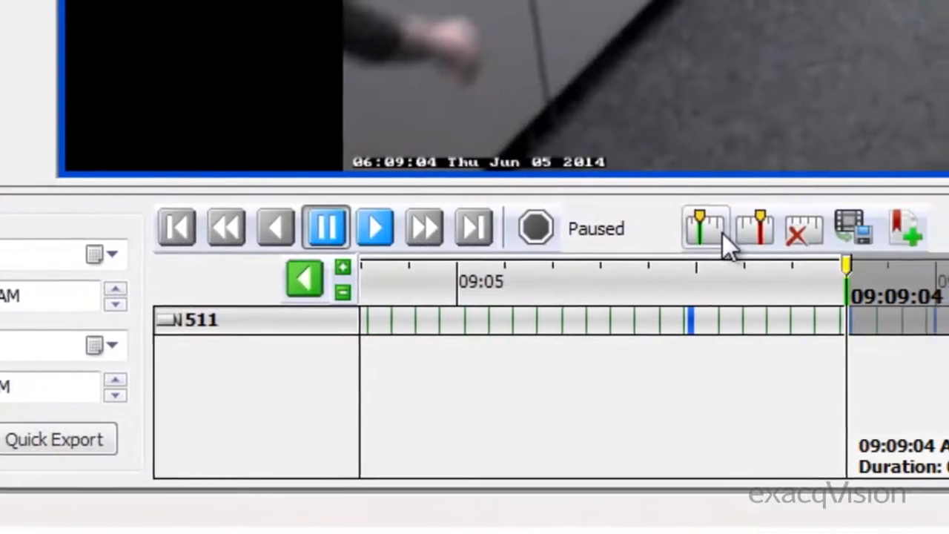
Search the recorded video of camera 511 and mark a clip from 09:09:04 to 09:10:50
drag(933, 278, 669, 280)
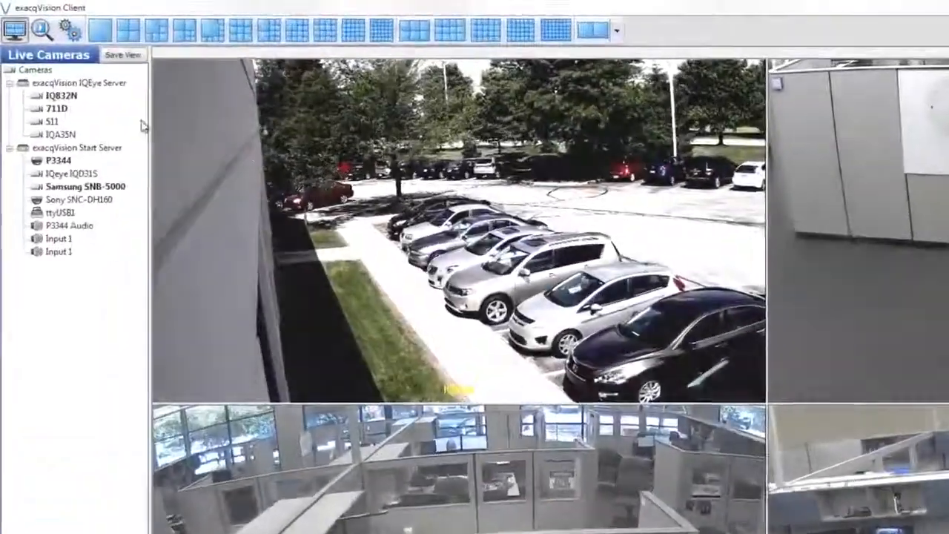
click(42, 30)
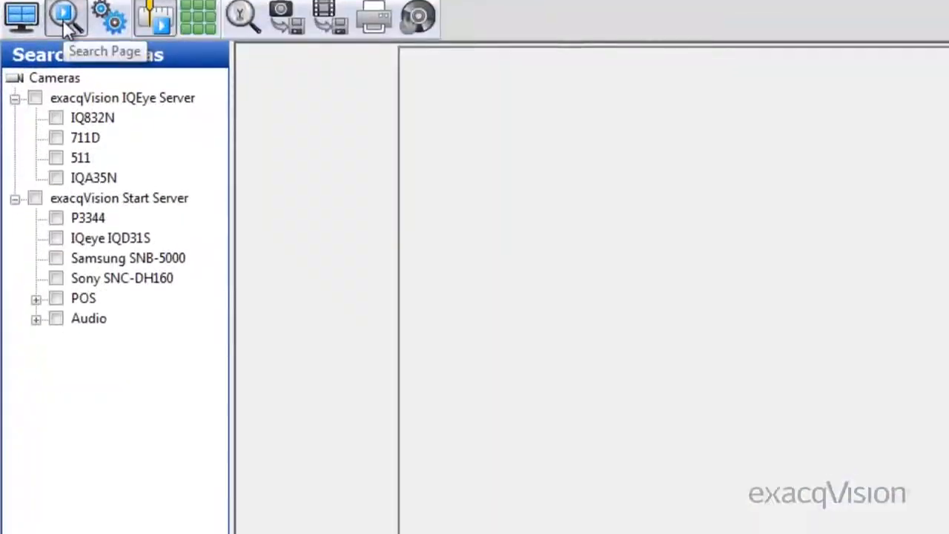
click(56, 157)
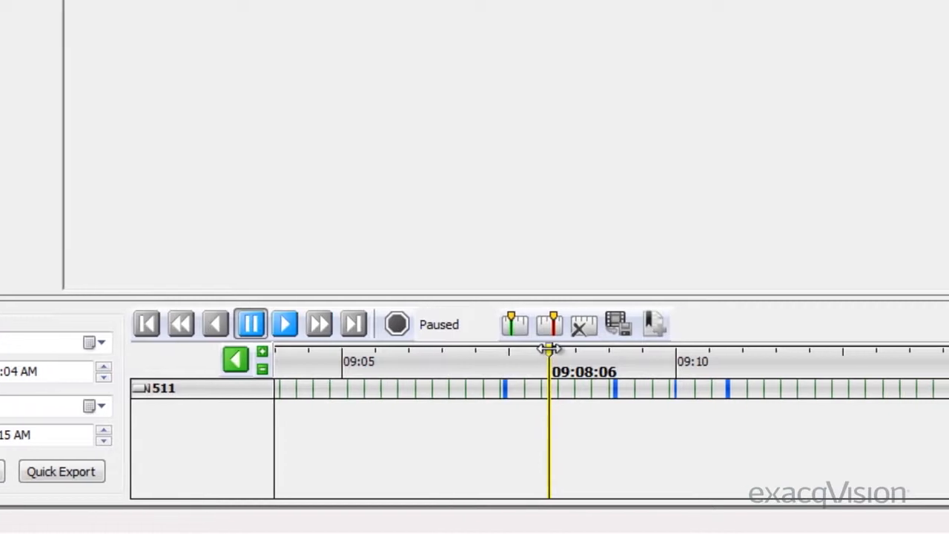
drag(639, 350, 679, 355)
drag(558, 353, 585, 353)
click(380, 328)
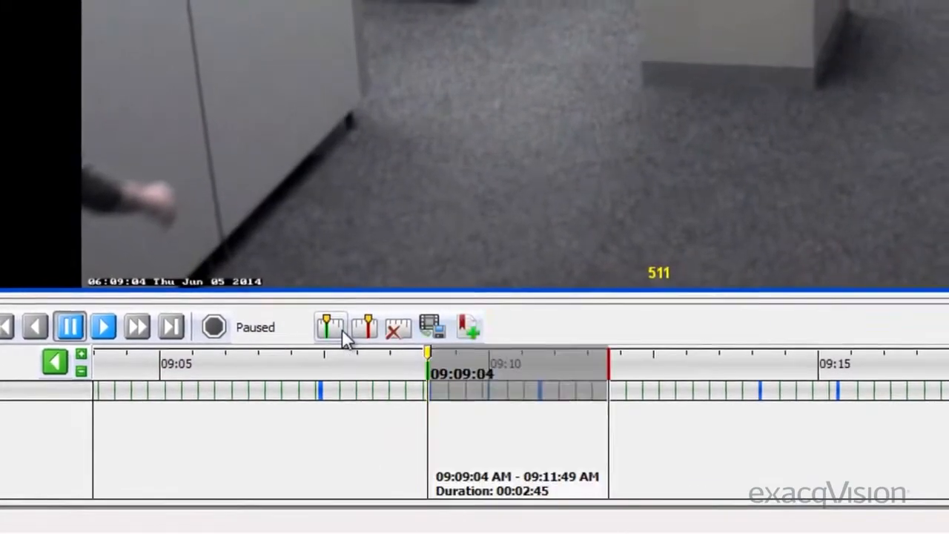
drag(605, 364, 529, 368)
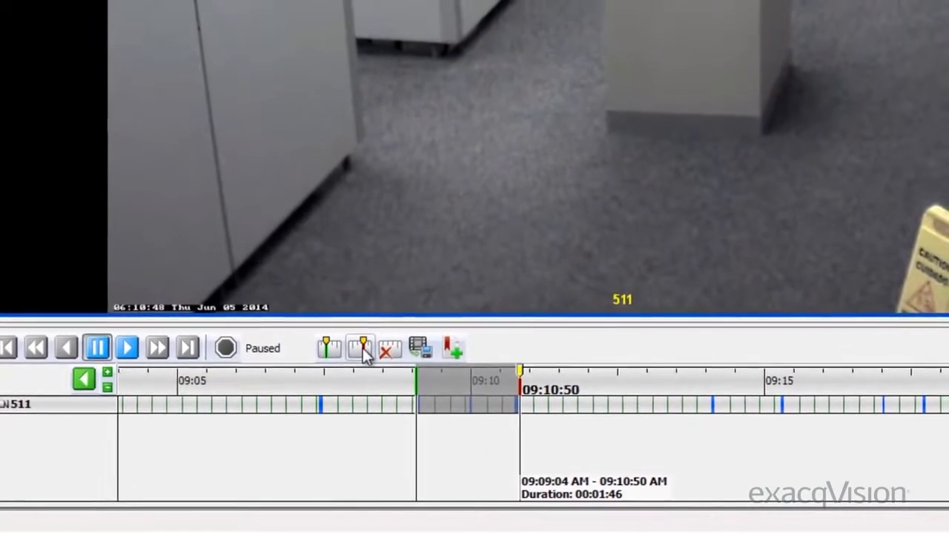
Create a bookmark for the marked clip and name it Tracking.Suspect
right_click(369, 395)
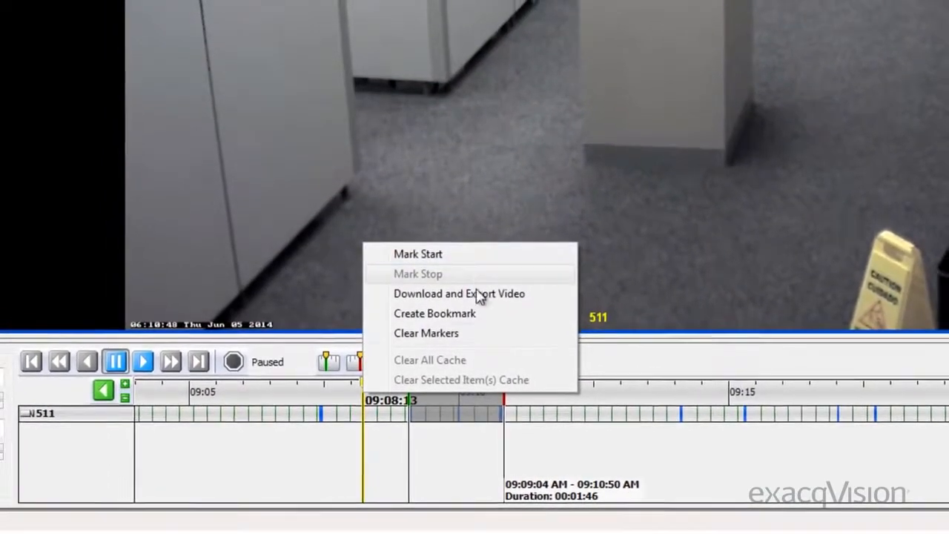
click(589, 373)
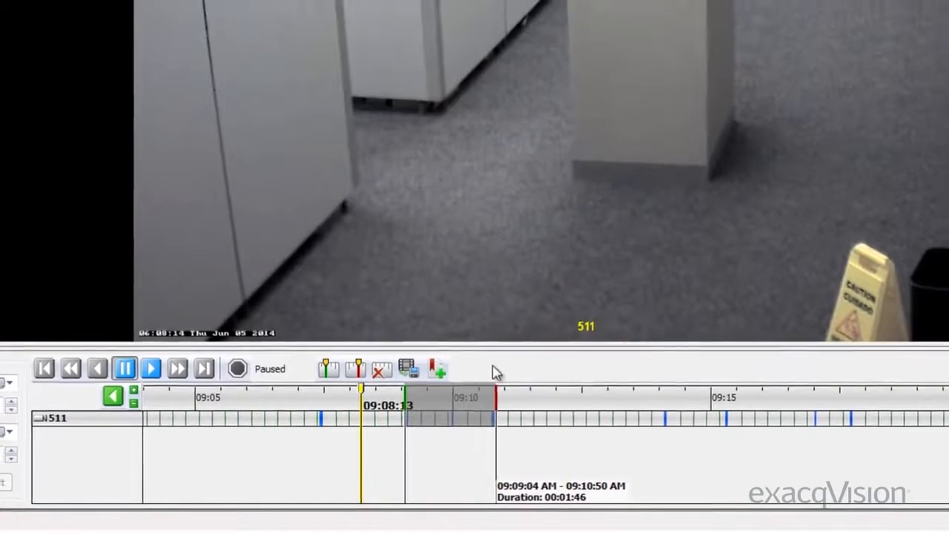
click(430, 379)
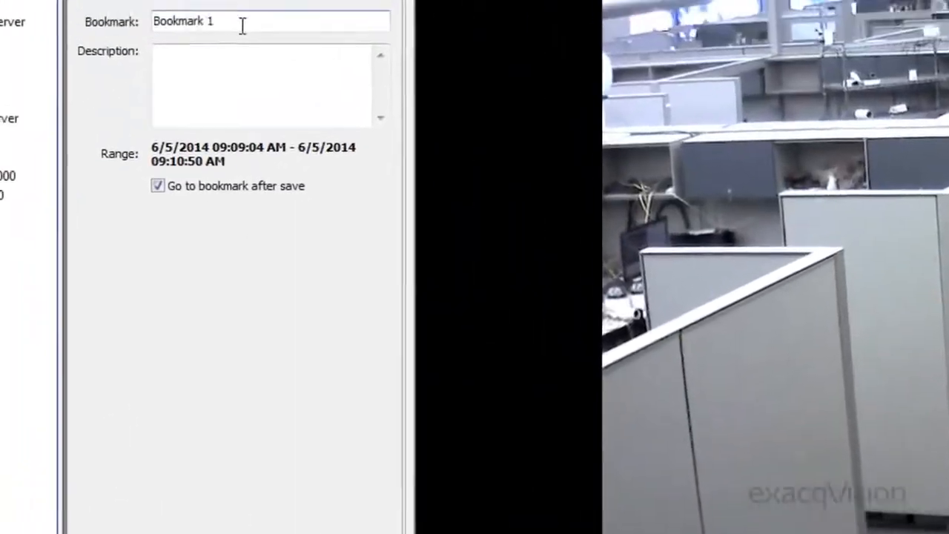
text(Tracking.)
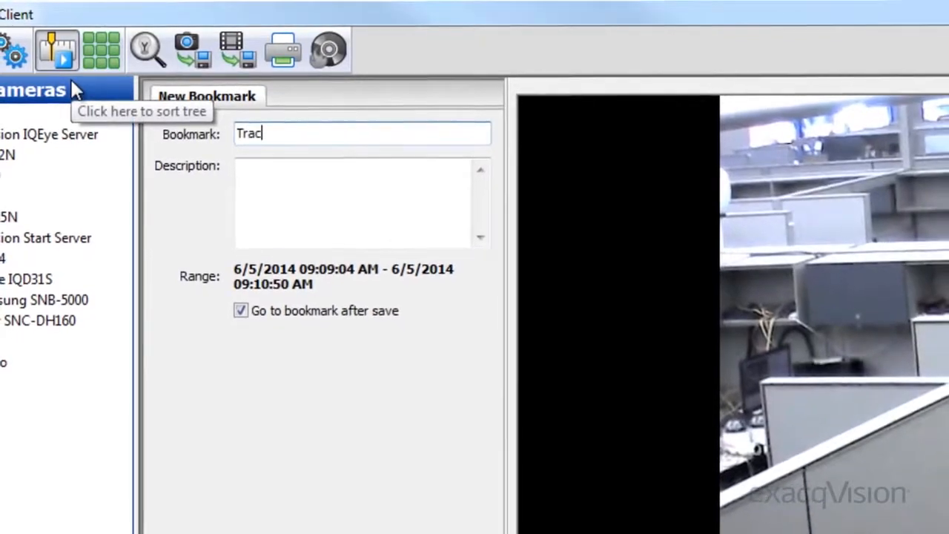
text(Suspect)
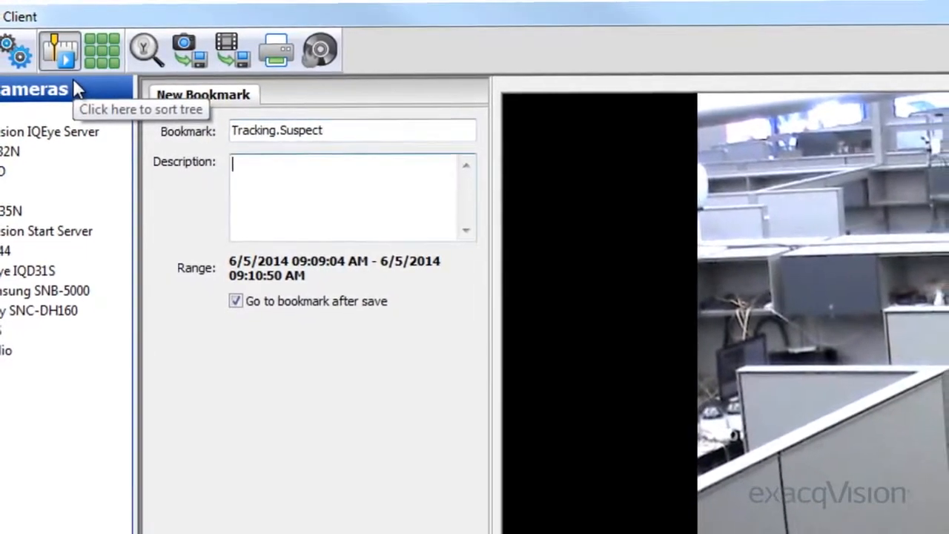
Describe the bookmark as "Tracking suspect in building, he is in a gray/white baseball shirt.", disable going to it after saving, and save it
text(Tracking suspect in building, he is in a gray/white baseball shirt.)
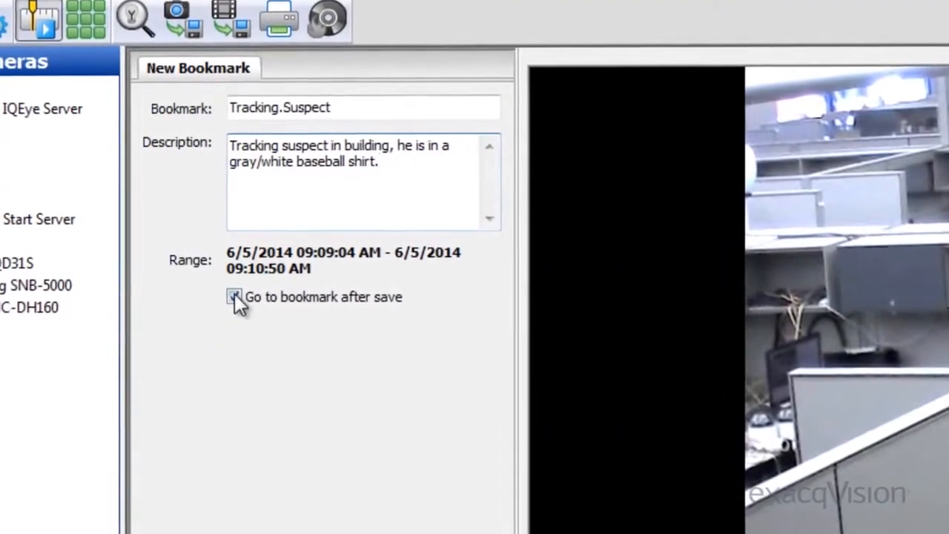
click(236, 301)
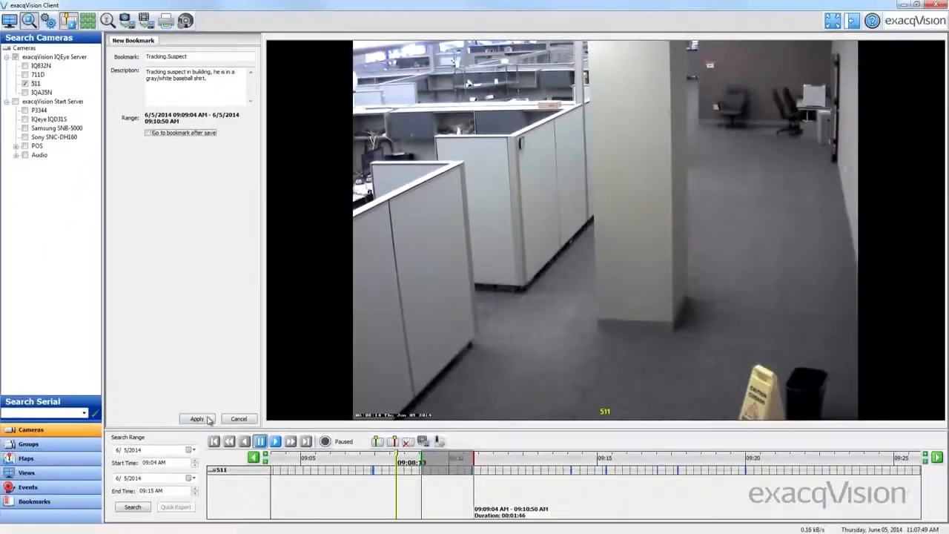
click(202, 419)
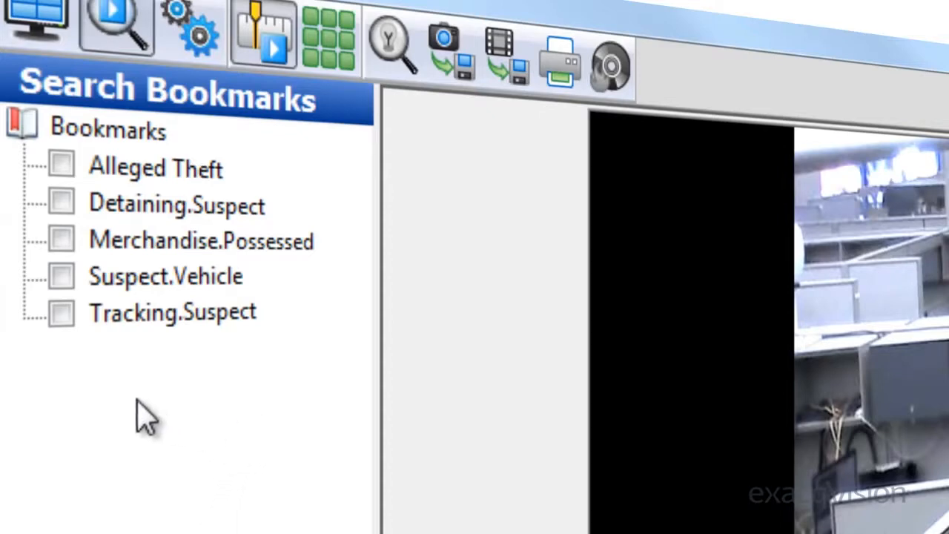
Search for the video of the Tracking.Suspect bookmark and open the bookmark for editing
click(60, 315)
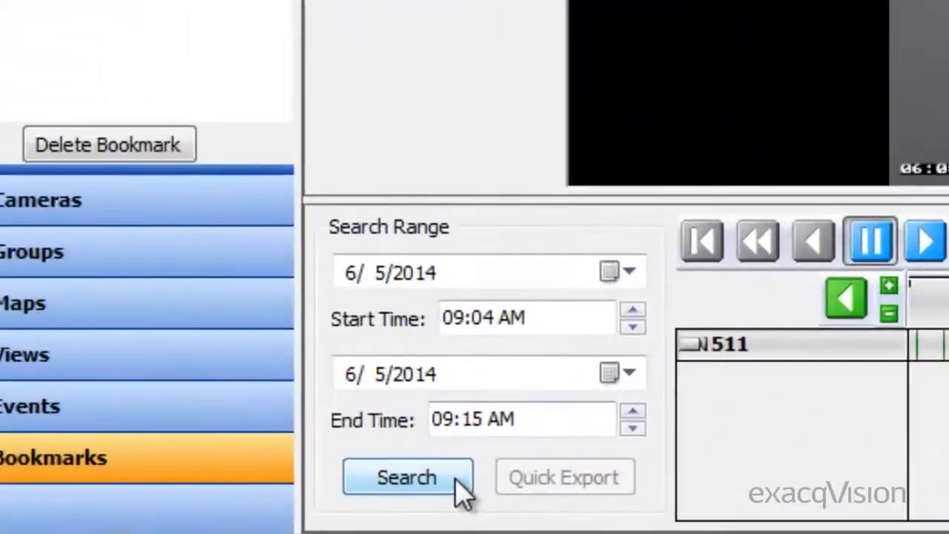
click(165, 500)
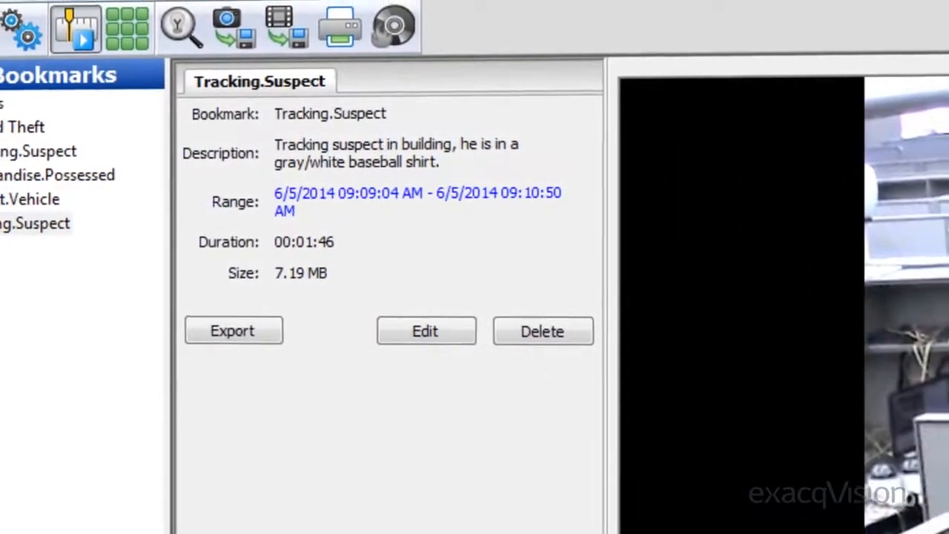
click(463, 323)
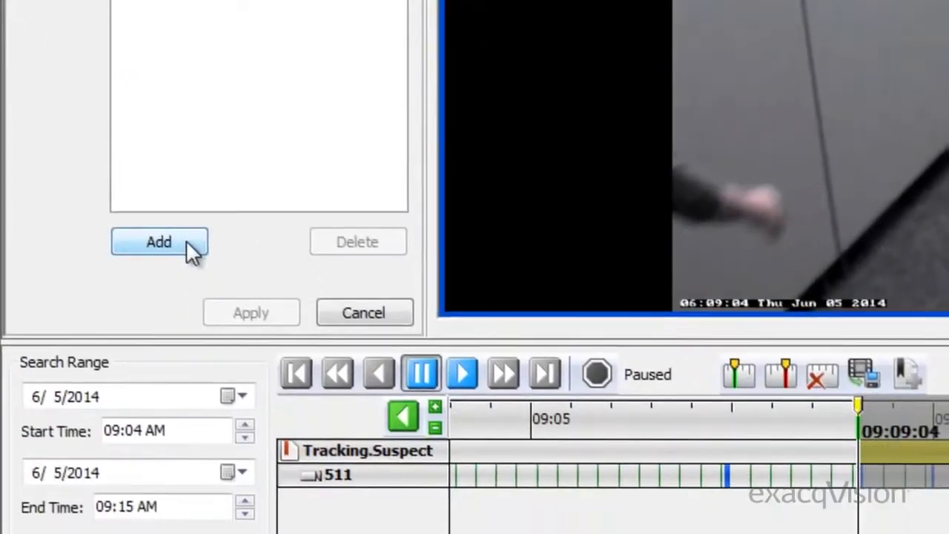
Add camera 711D and the Archive Connection and Archive Task 1 Time Trigger events as sources of the bookmark and apply the changes
click(186, 240)
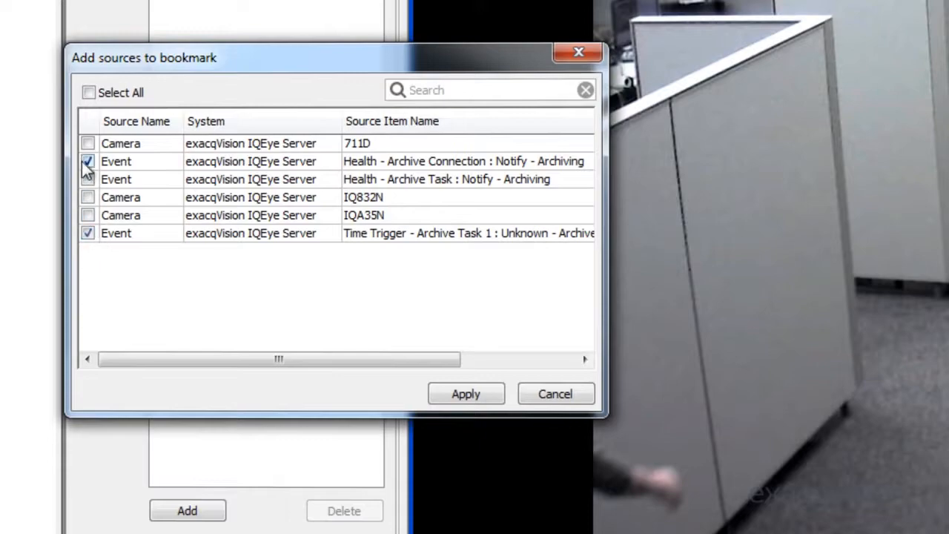
click(467, 393)
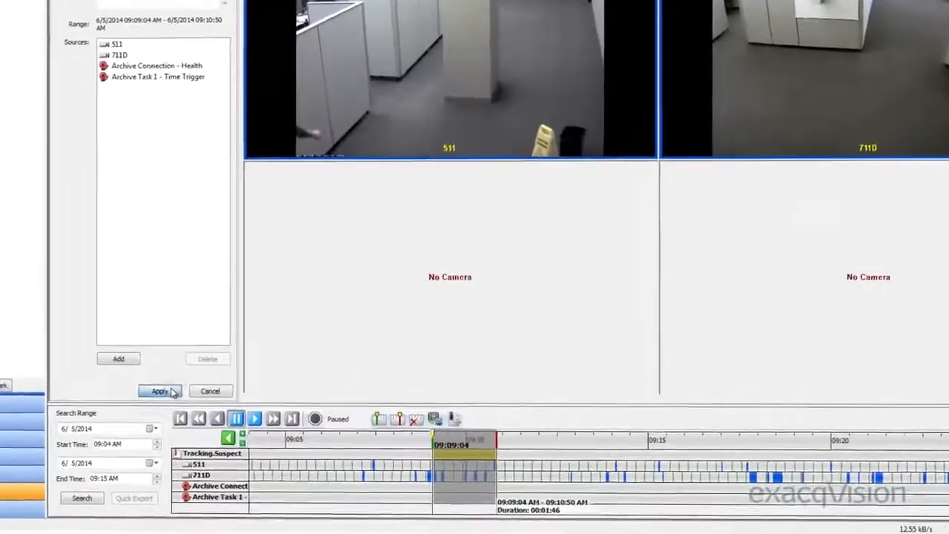
click(194, 416)
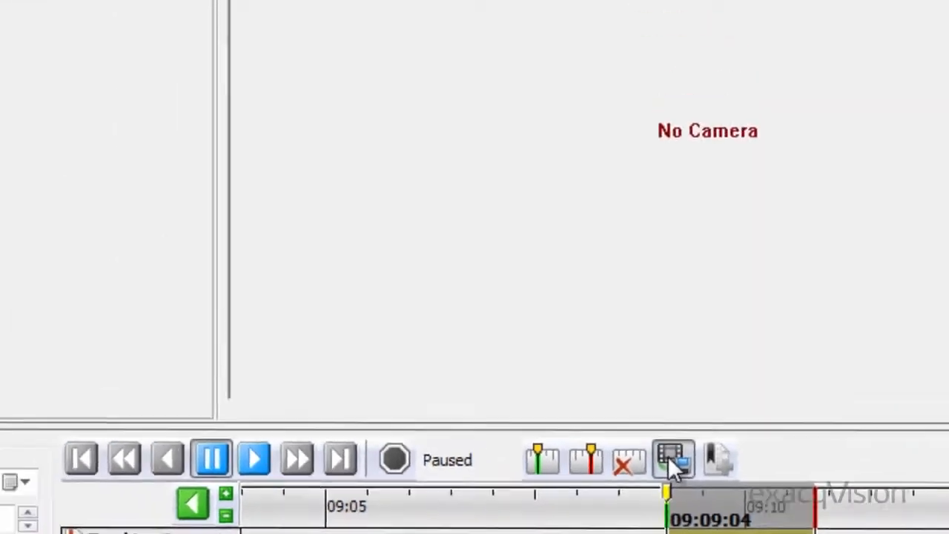
Open the download and export of the bookmarked clip and examine the available save file types
click(599, 199)
click(636, 437)
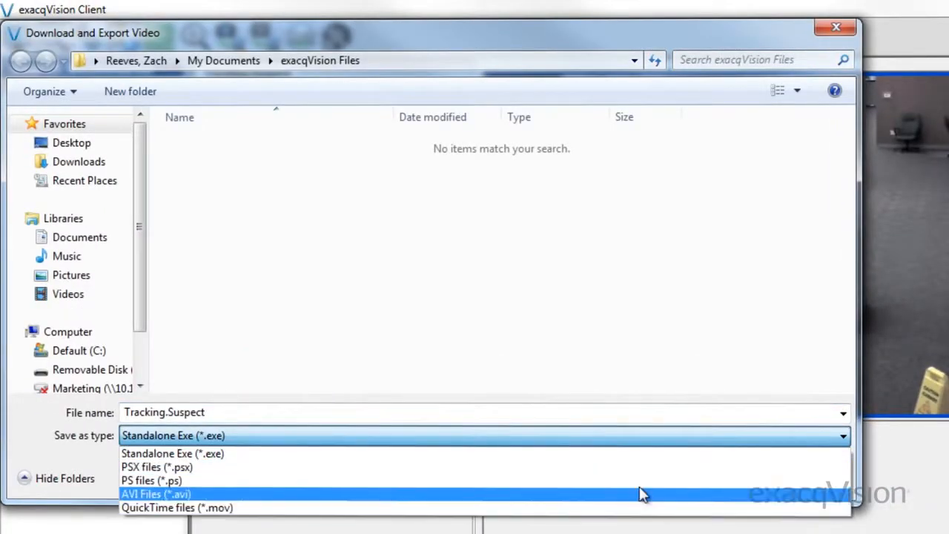
click(652, 424)
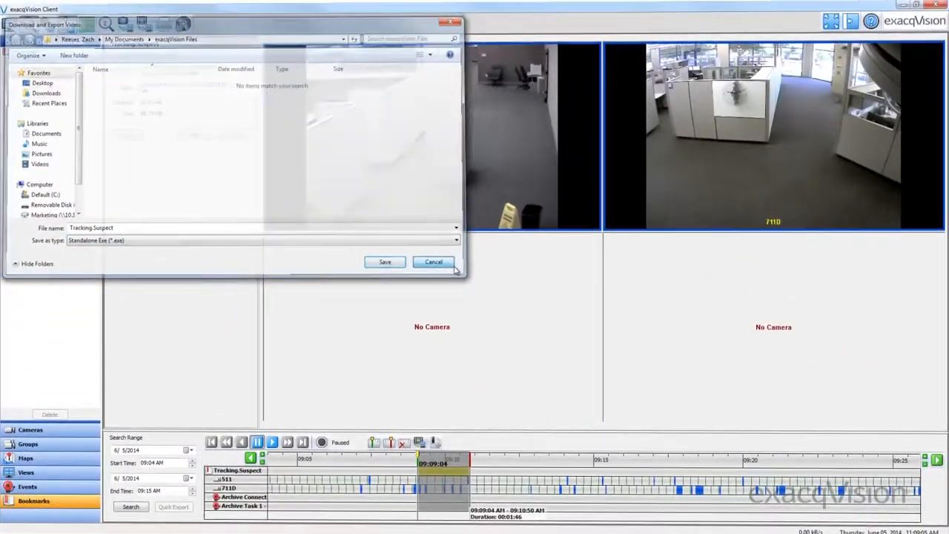
click(454, 267)
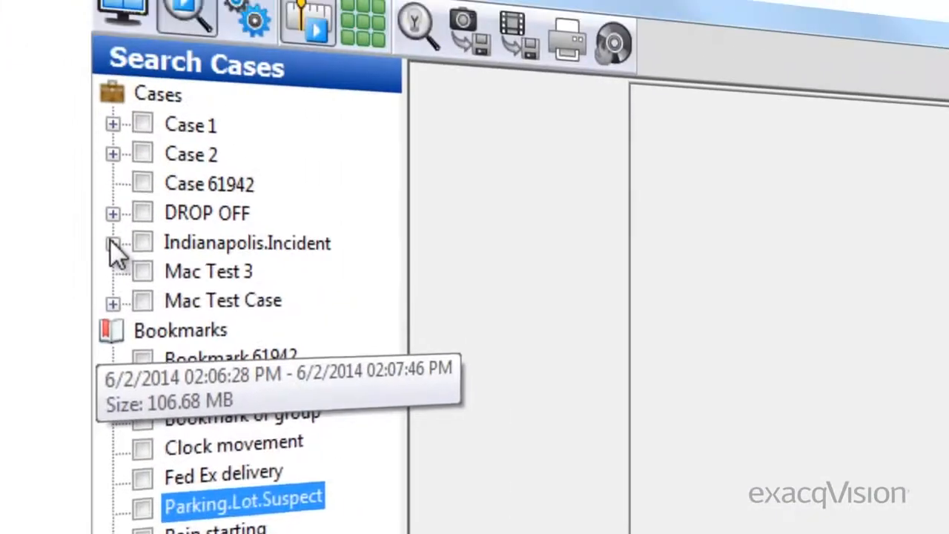
Expand the Indianapolis.Incident case and select its Audio.Suspect, Merchandise.Taken and Suspect.Enters.Lobby bookmarks
click(111, 241)
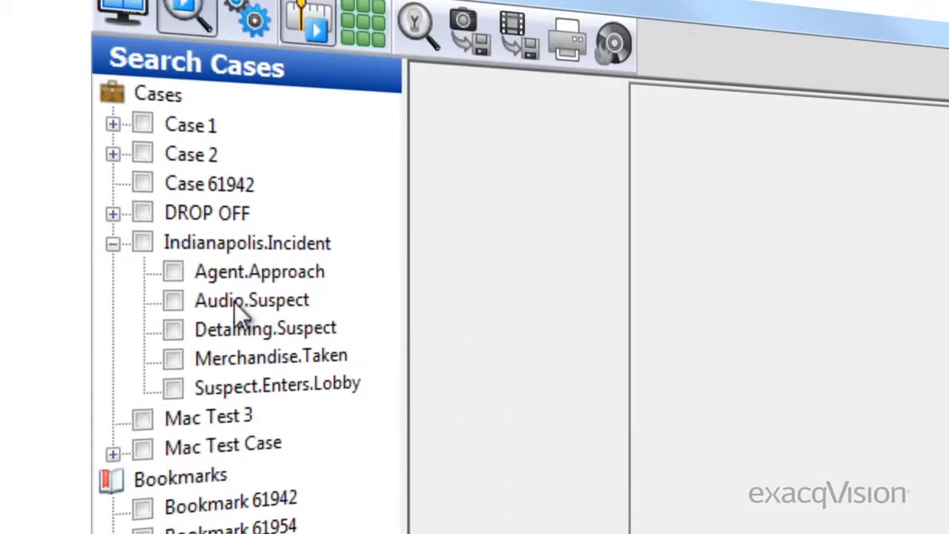
click(173, 300)
click(173, 359)
click(173, 388)
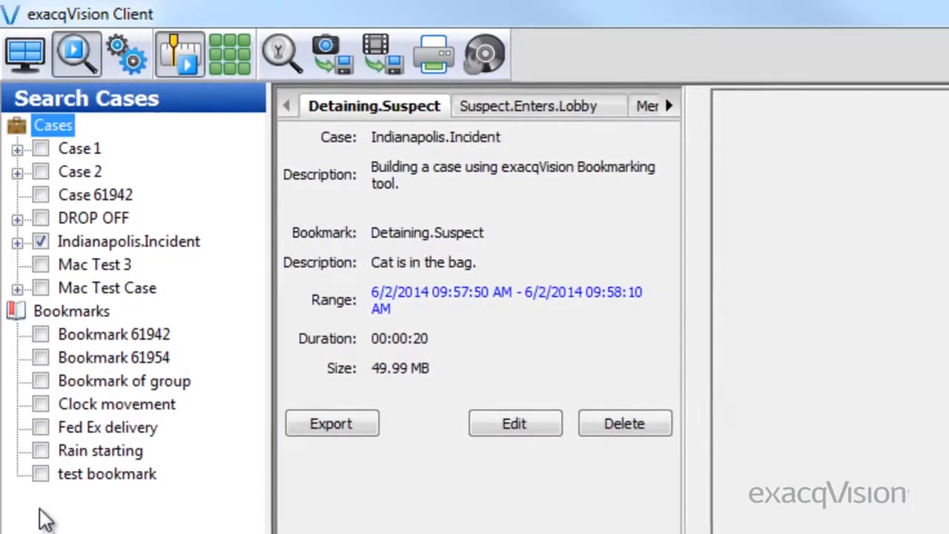
Try narrowing the Indianapolis.Incident case by deselecting its Agent.Approach, Detaining.Suspect and Merchandise.Taken bookmarks
click(16, 236)
click(63, 258)
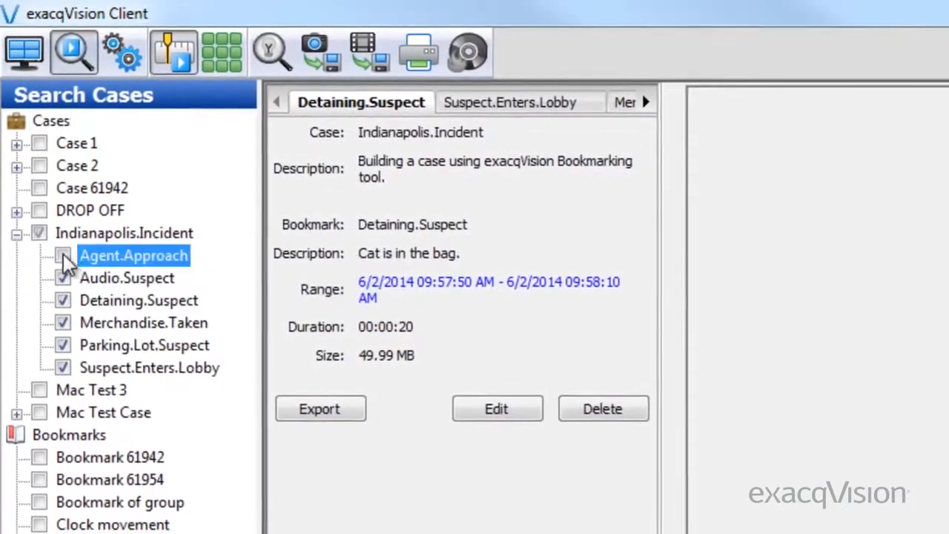
click(63, 299)
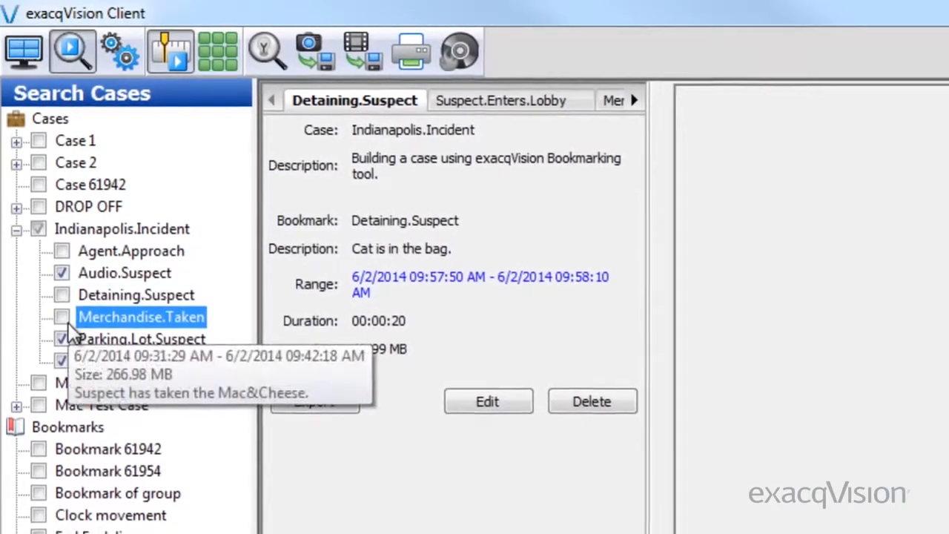
click(61, 294)
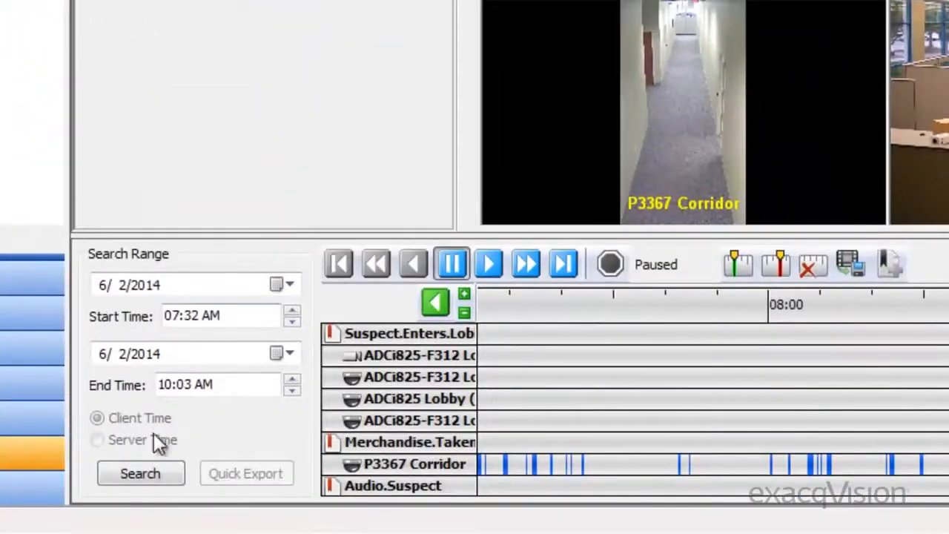
Search the video of the whole Indianapolis.Incident case and review the details of its Suspect.Enters.Lobby and Audio.Suspect bookmarks
click(140, 470)
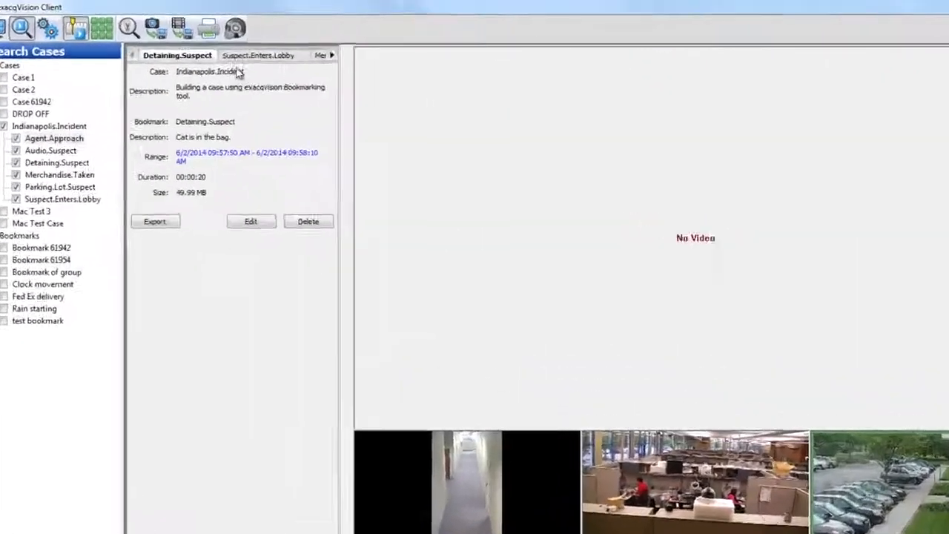
click(203, 41)
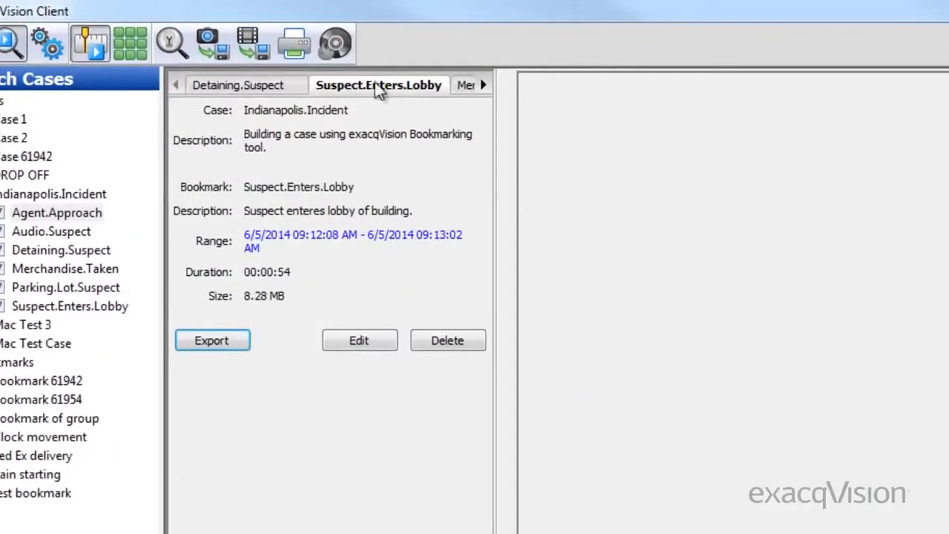
click(469, 87)
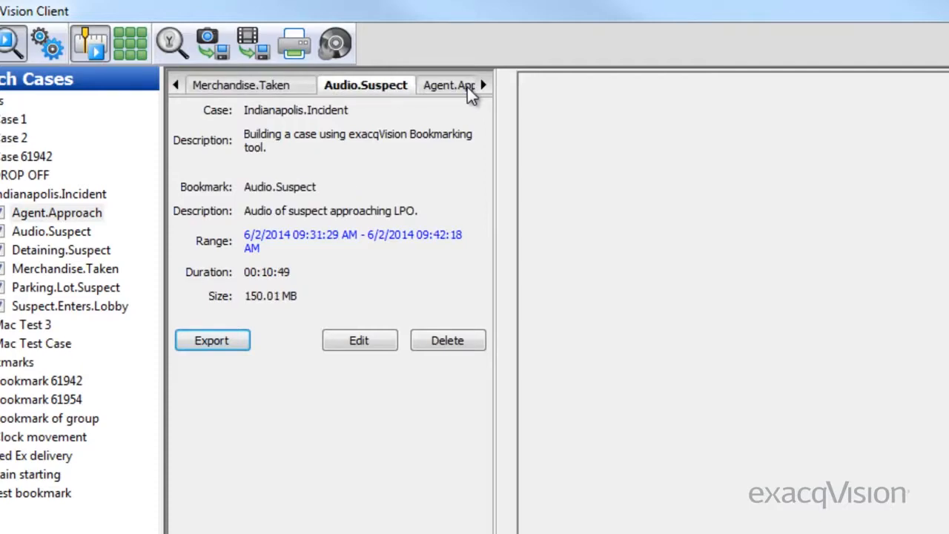
Review the Agent.Approach bookmark's details and shift the timeline to compare footage outside the bookmarked ranges
click(469, 87)
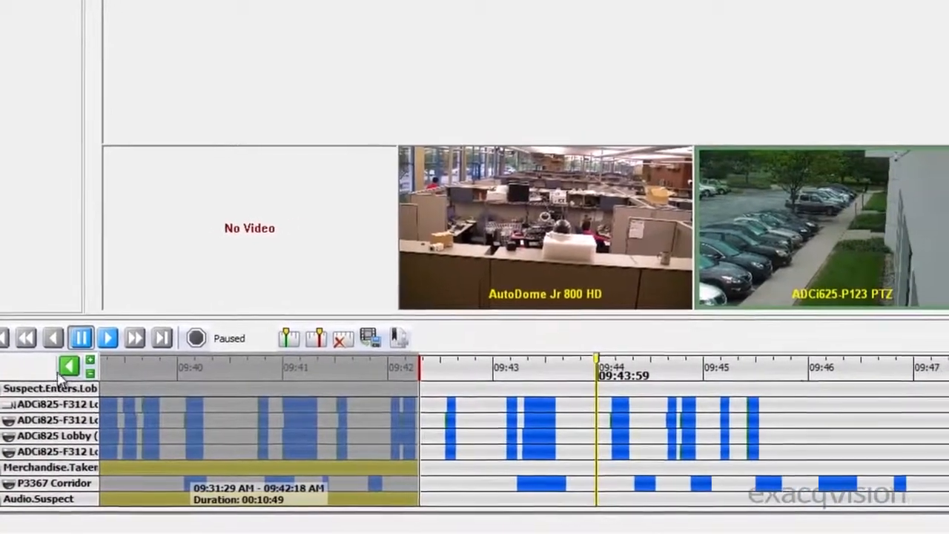
click(68, 367)
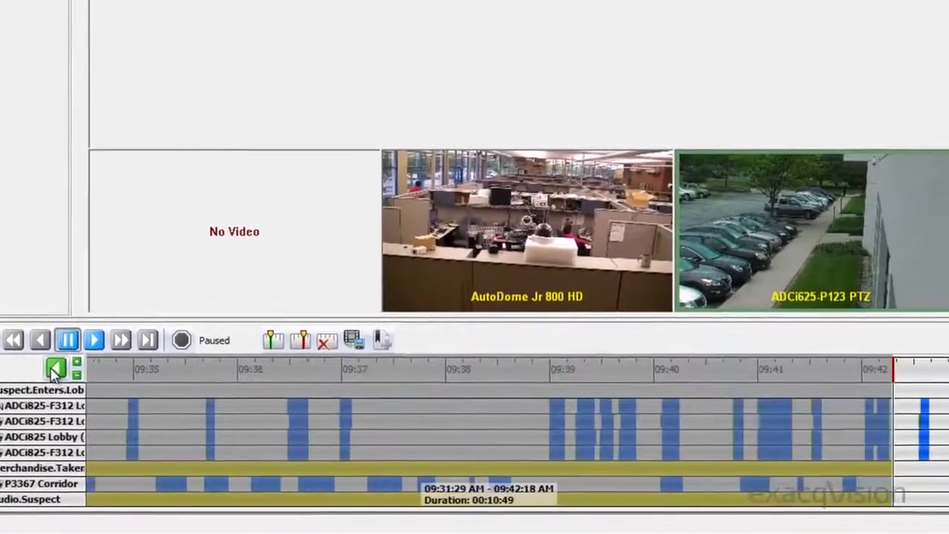
click(67, 367)
click(67, 367)
click(11, 374)
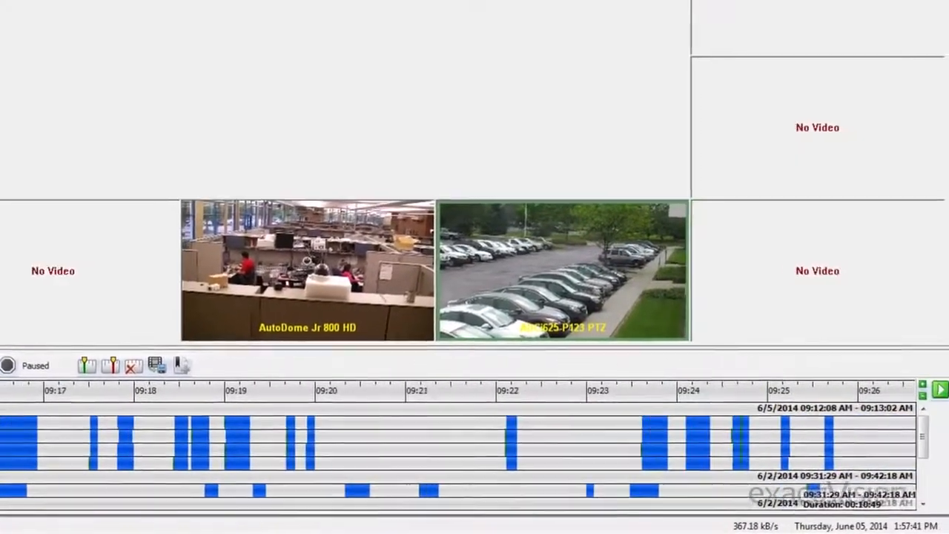
click(934, 390)
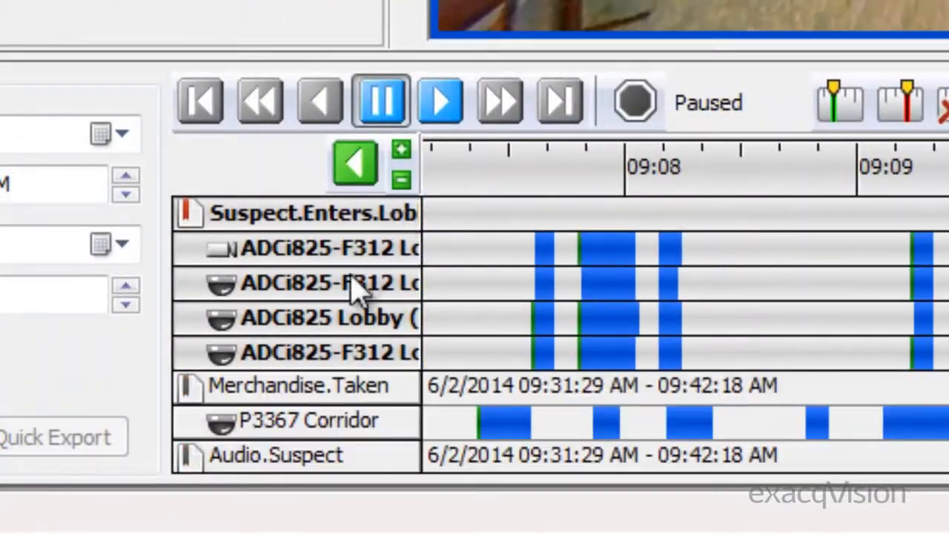
Review the Merchandise.Taken and Audio.Suspect bookmarks on the timeline and view the remaining bookmarks in the case
click(317, 385)
click(314, 455)
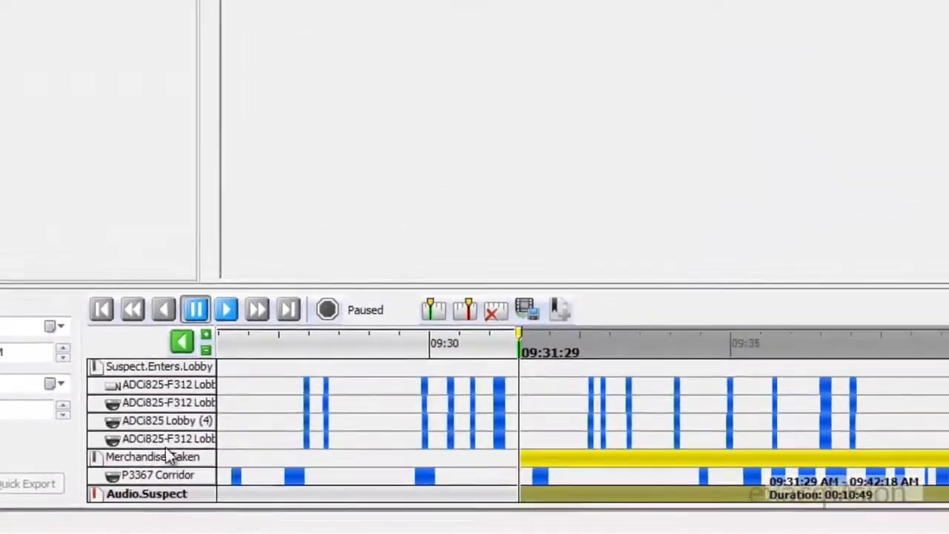
scroll(323, 375, down, 2)
scroll(107, 479, down, 1)
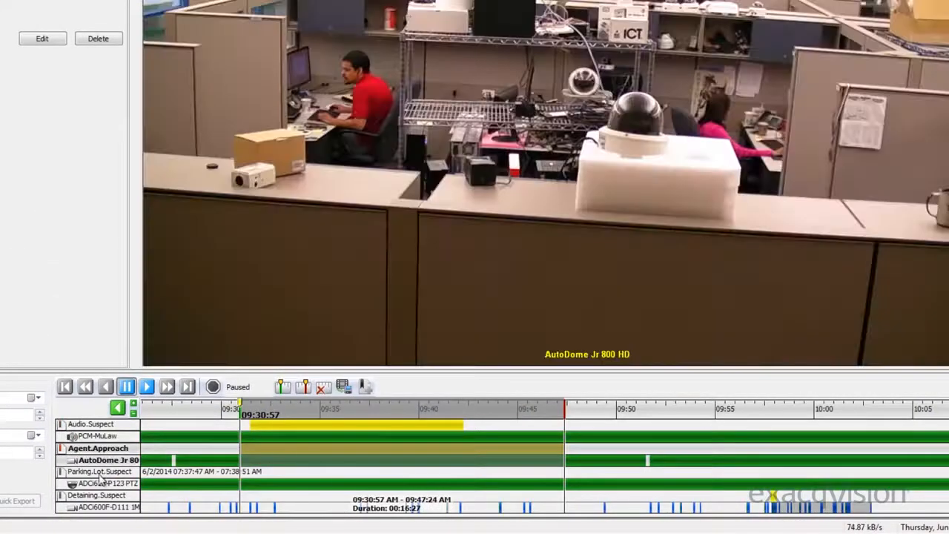
Edit the Parking.Lot.Suspect bookmark to belong to (No Case), apply the change, and locate it among the standalone bookmarks
click(104, 471)
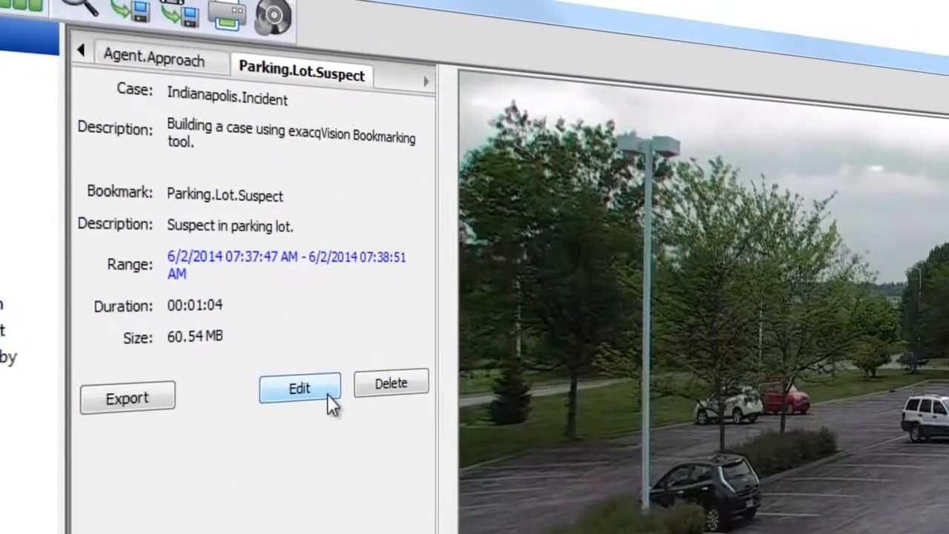
click(251, 324)
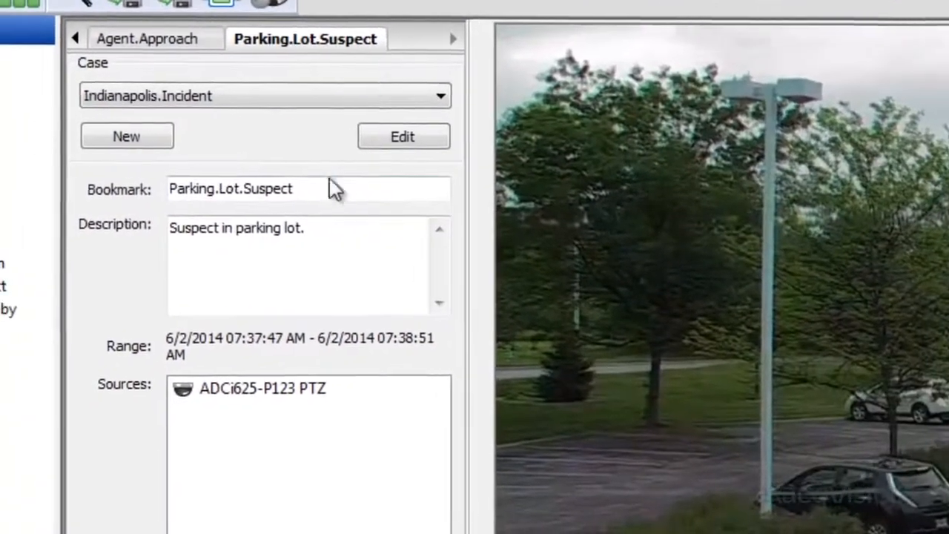
click(388, 99)
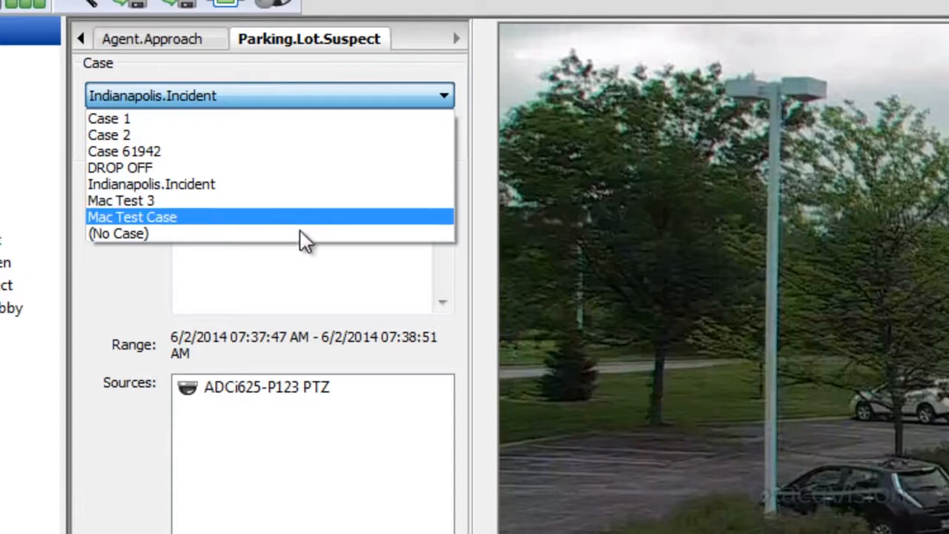
click(301, 234)
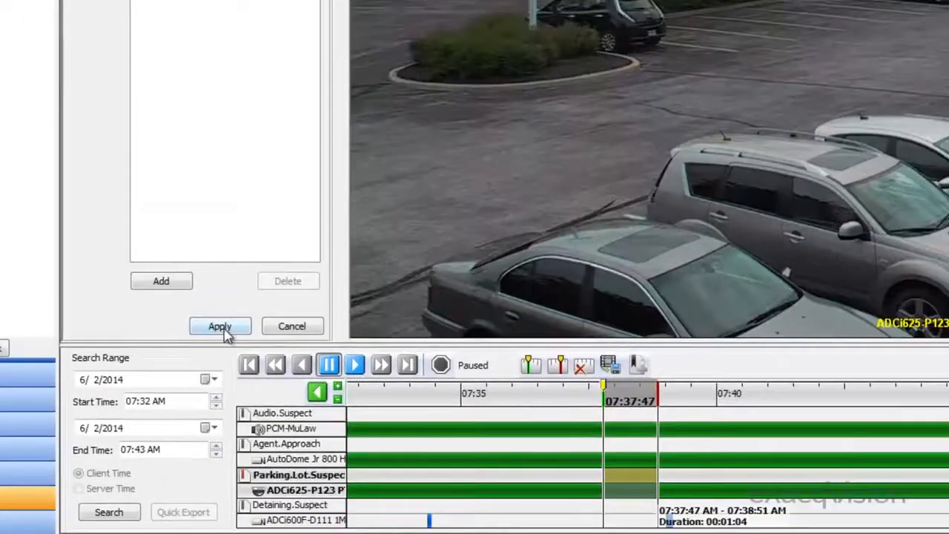
click(222, 328)
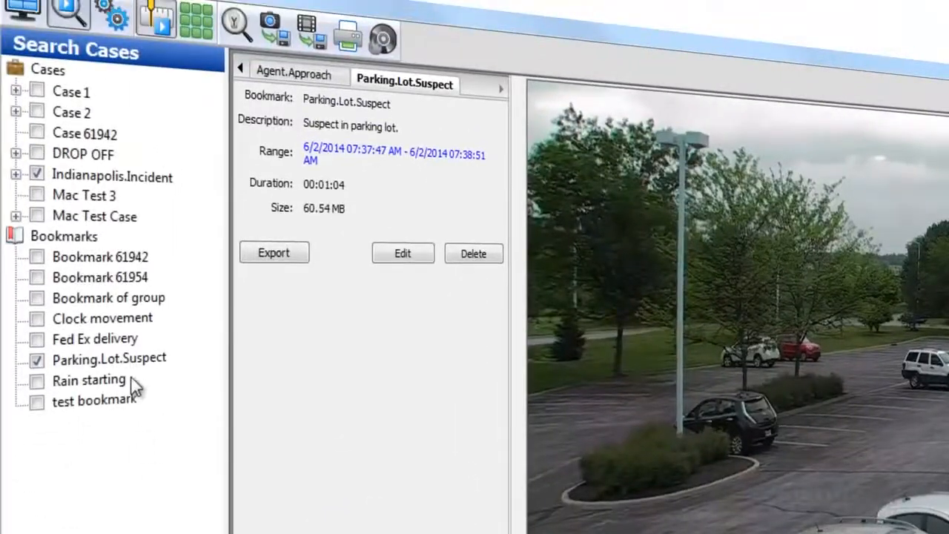
click(131, 360)
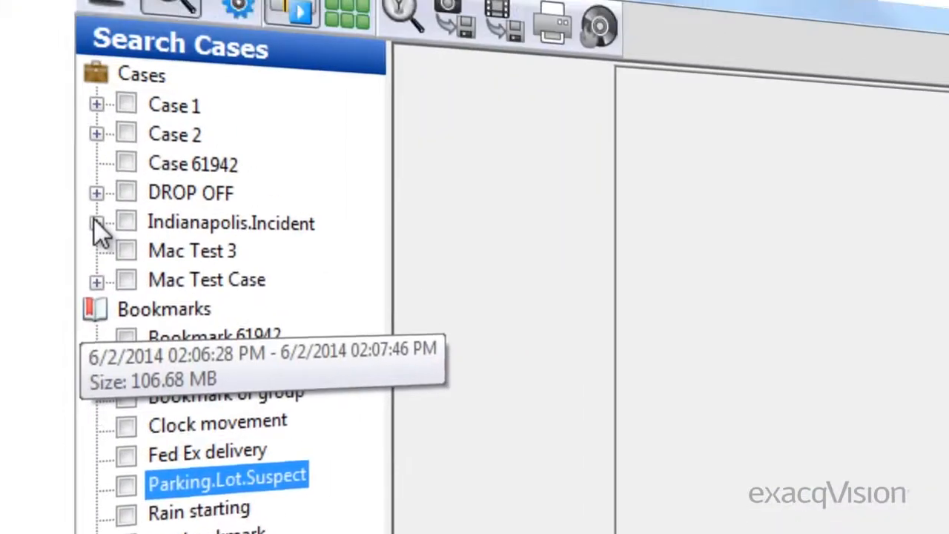
Select the Audio.Suspect and Merchandise.Taken bookmarks within the Indianapolis.Incident case
click(96, 221)
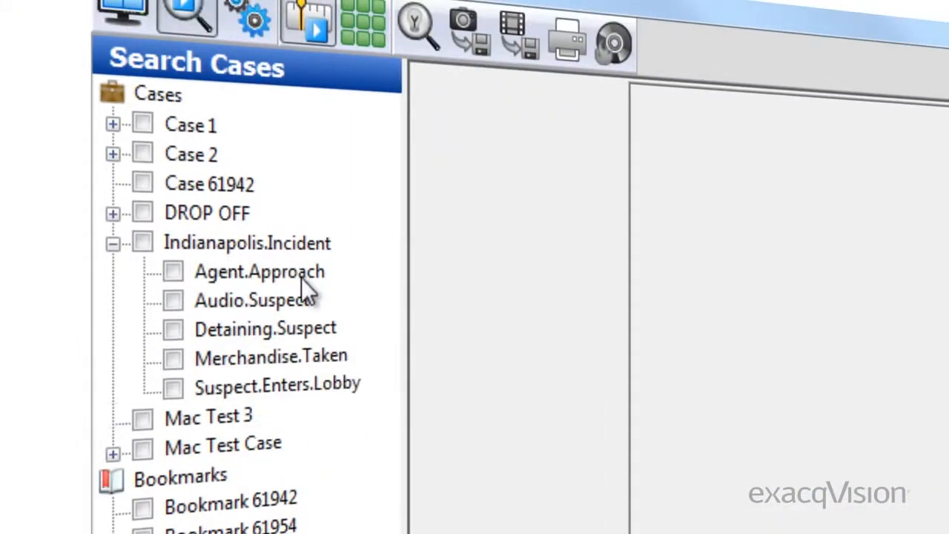
click(175, 359)
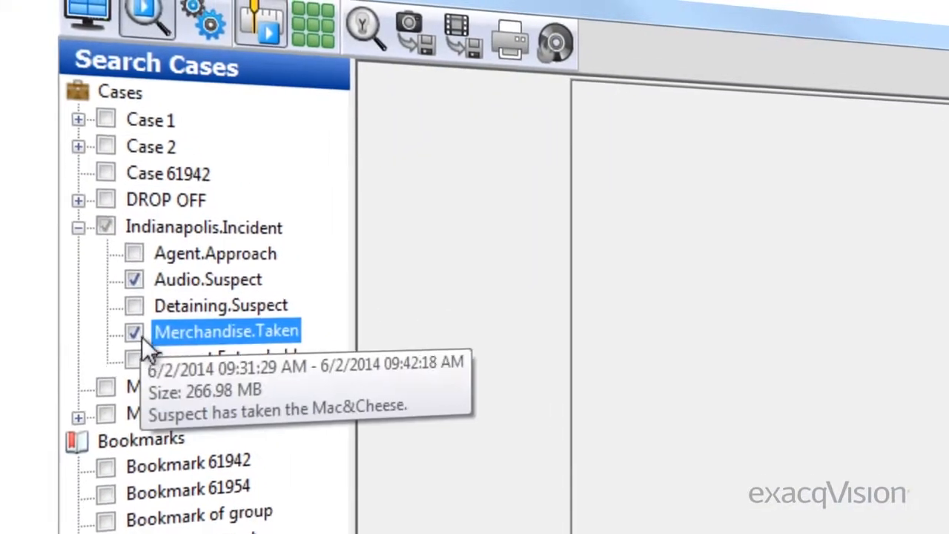
click(174, 386)
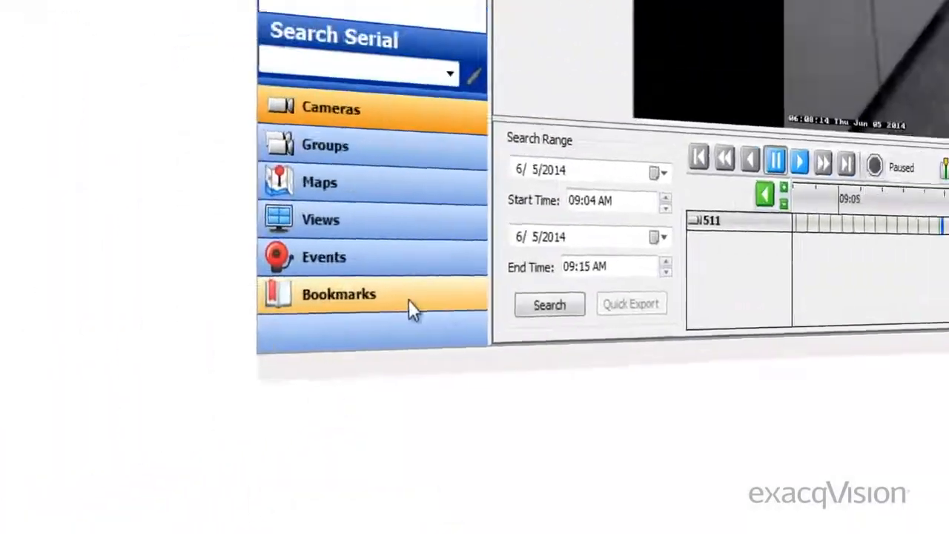
click(409, 300)
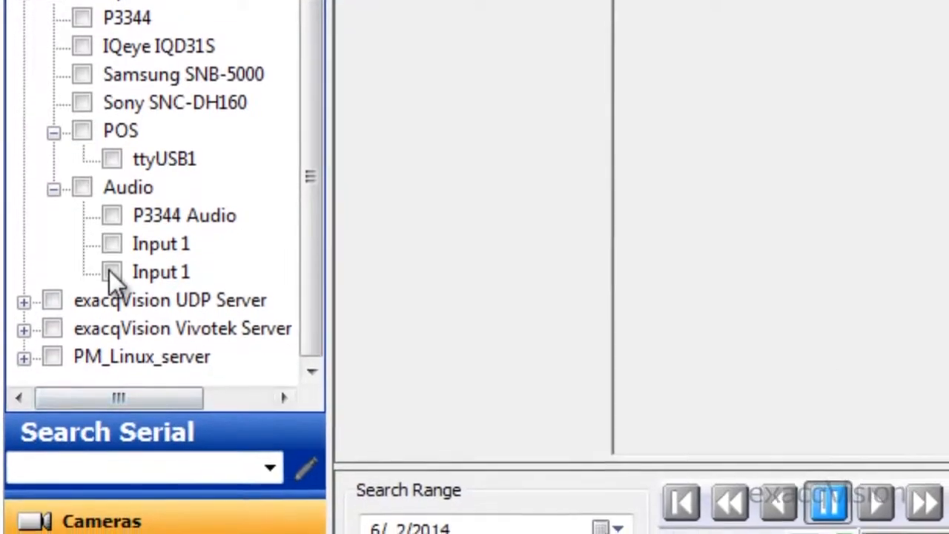
Select both Input 1 audio sources, P3344 Audio, the ttyUSB1 POS source, and the Sony SNC-DH160 and Samsung SNB-5000 cameras for searching
click(112, 269)
click(114, 238)
click(112, 209)
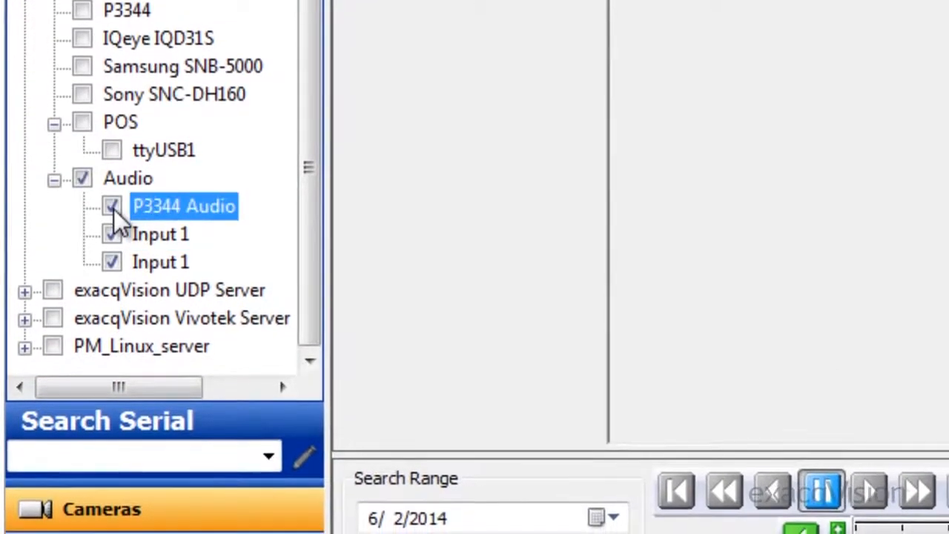
click(112, 150)
click(83, 95)
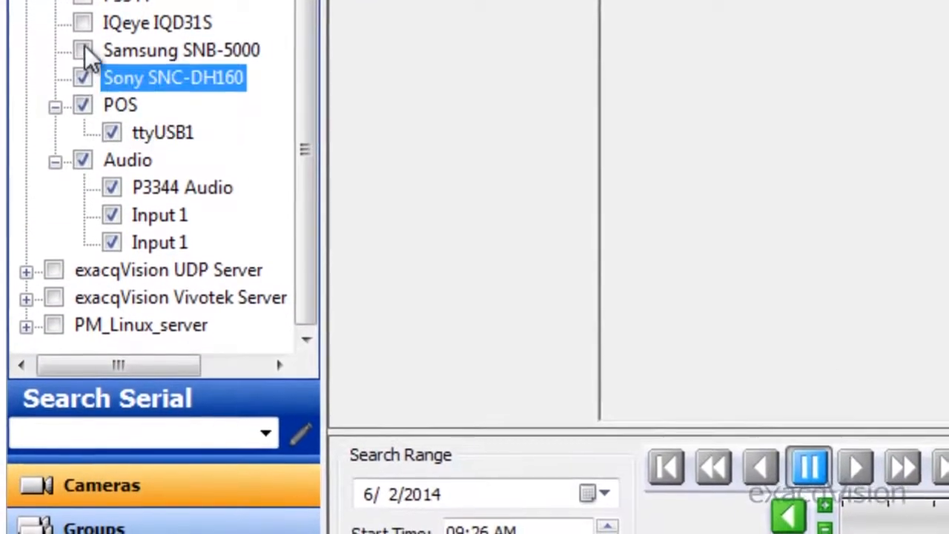
click(84, 48)
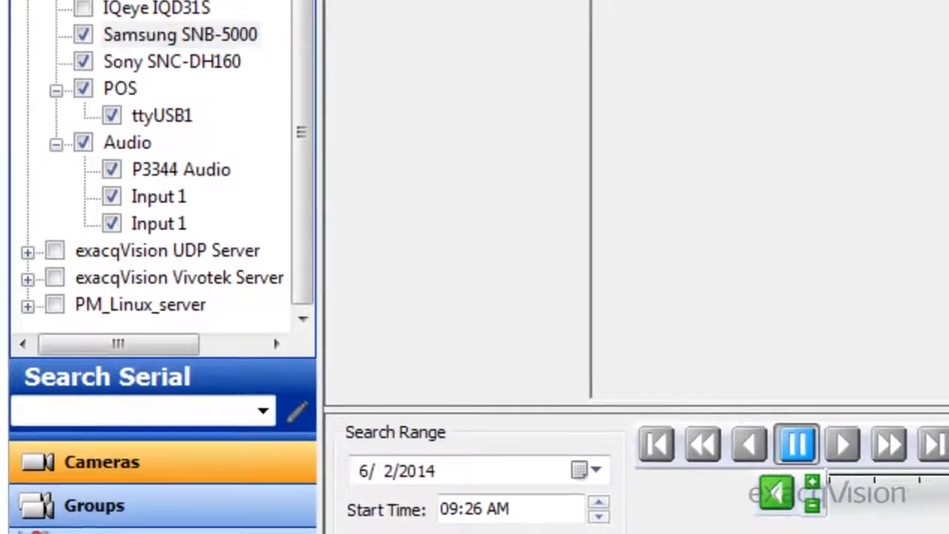